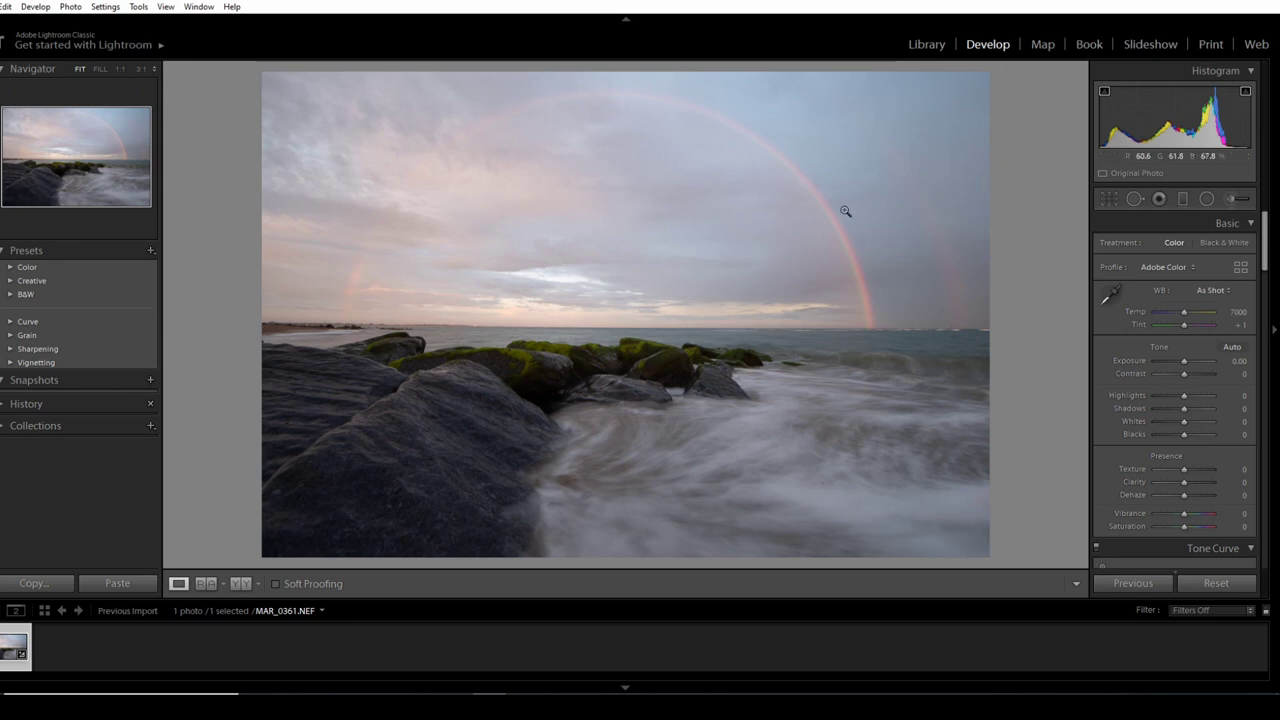
# Glance at the photo in Library, then open and close Spot Removal without changes
pyautogui.click(928, 44)
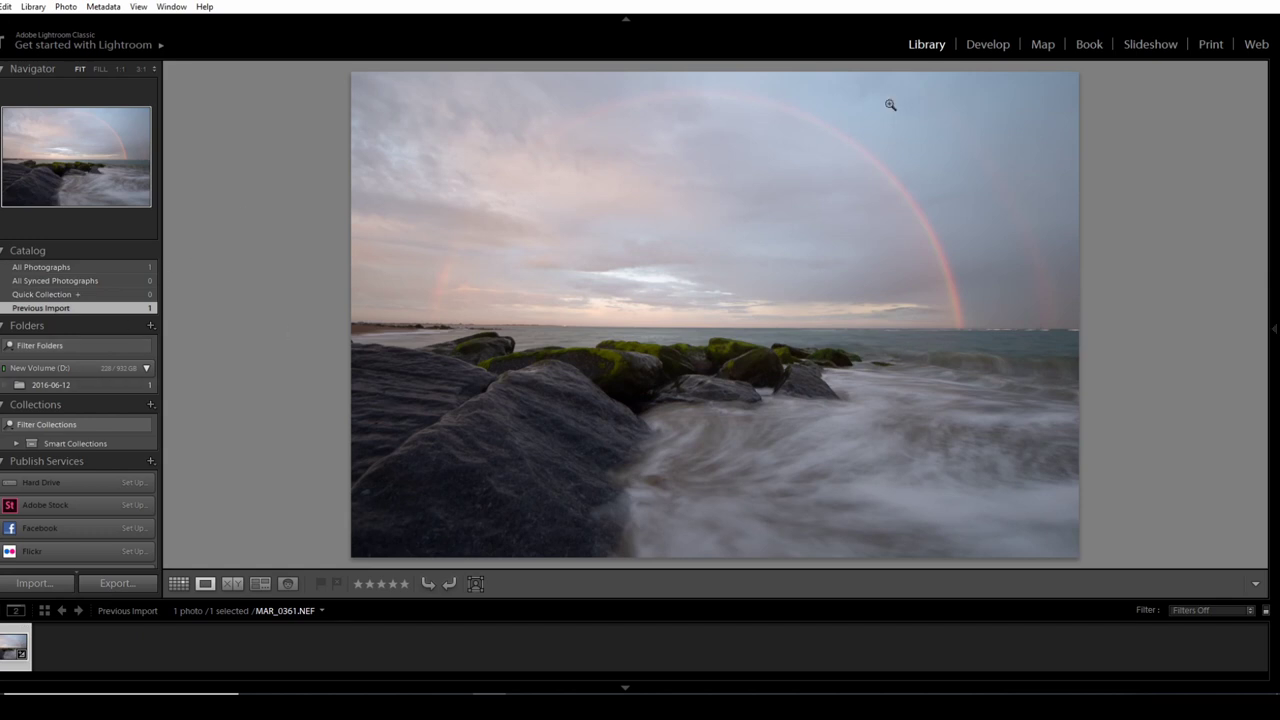
pyautogui.click(986, 44)
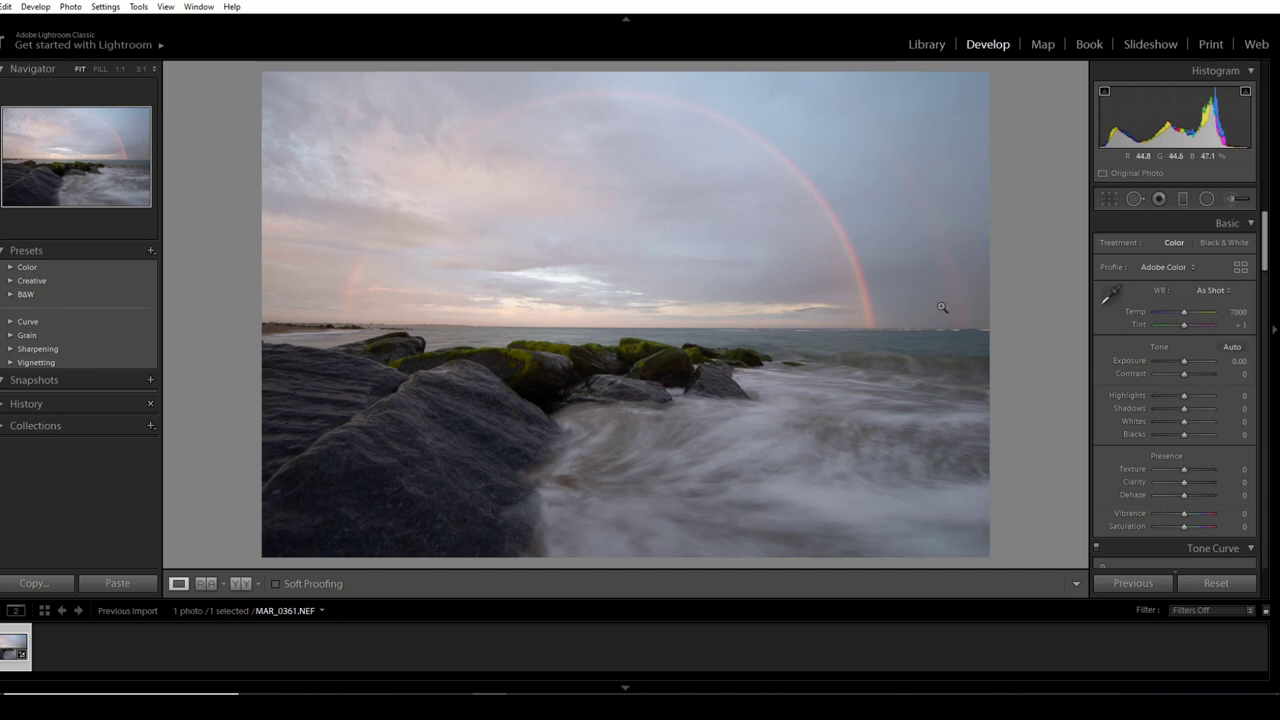
pyautogui.click(1141, 199)
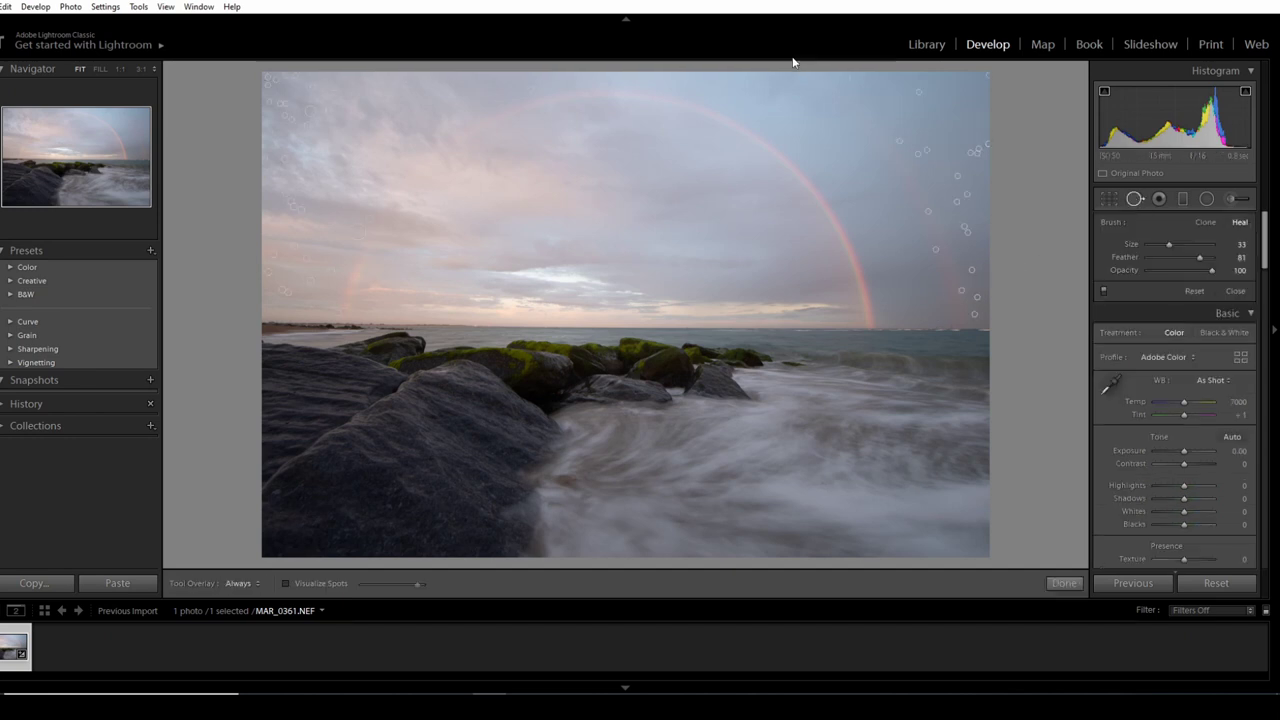
pyautogui.click(1138, 196)
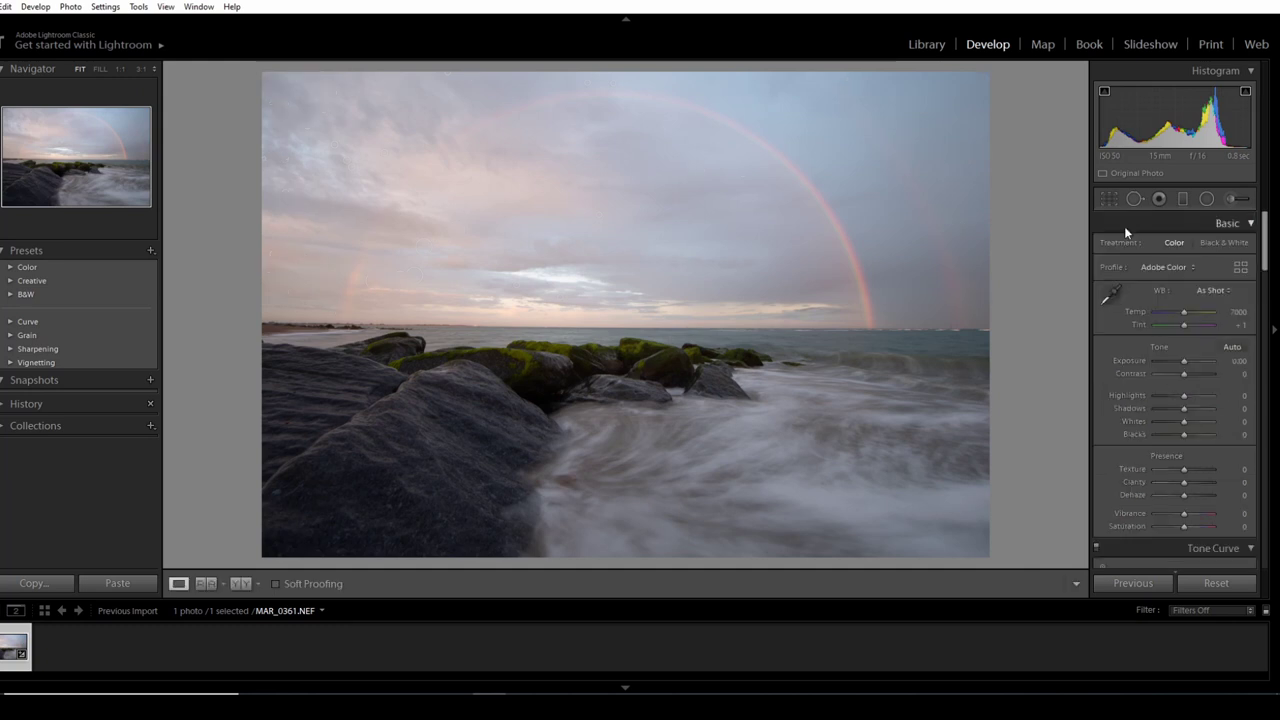
# Uncheck Enable Profile Corrections in the Lens Corrections panel and return to Basic
pyautogui.scroll(-10, 1214, 347)
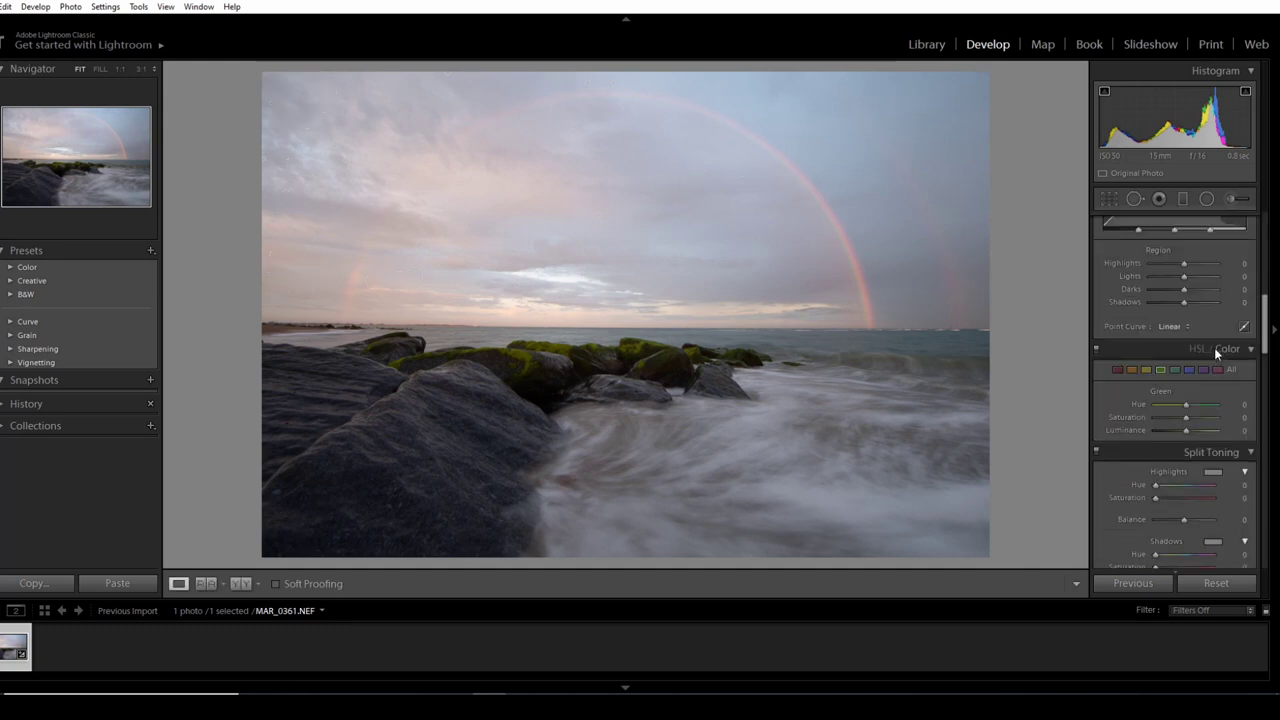
pyautogui.scroll(-5, 1214, 347)
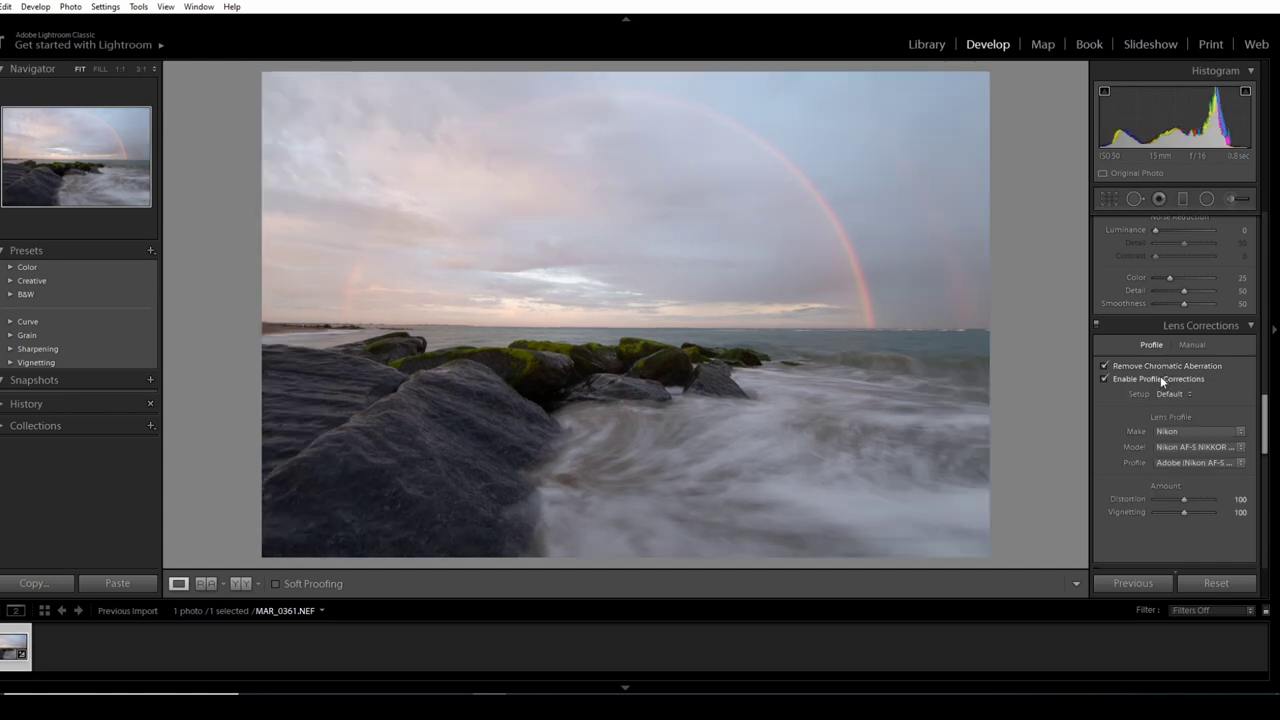
pyautogui.click(1128, 379)
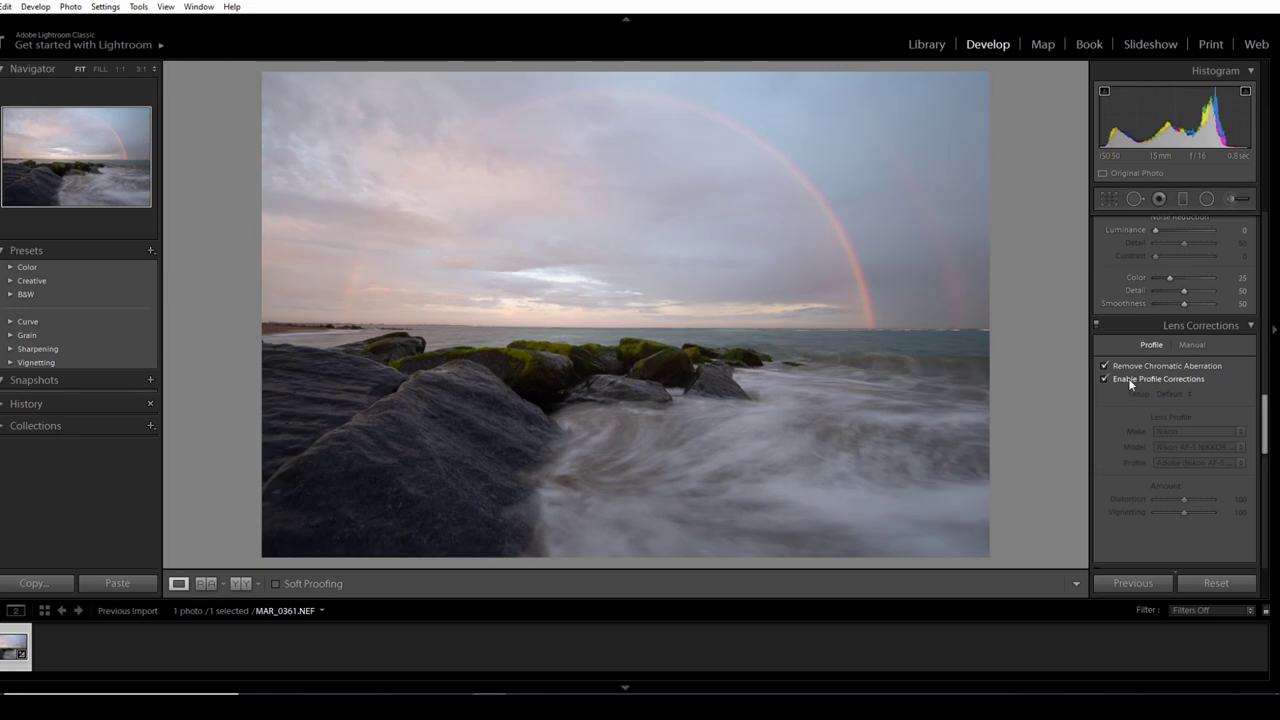
pyautogui.scroll(5, 1130, 375)
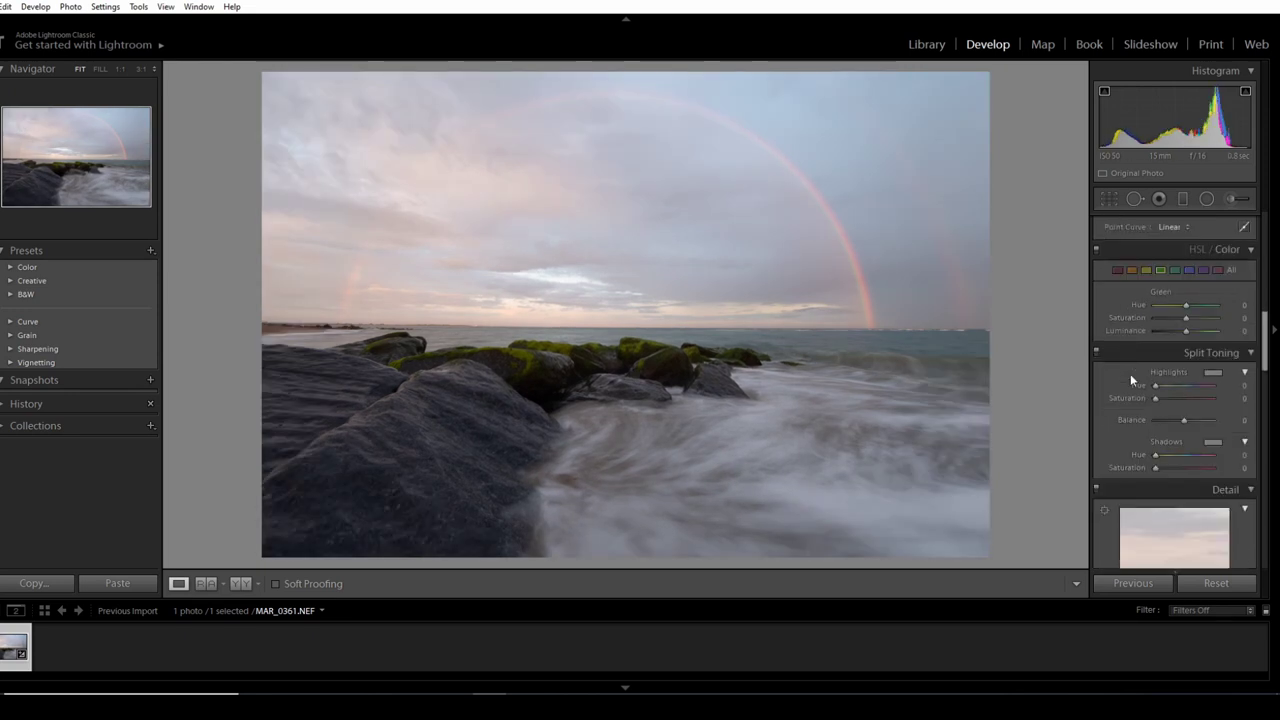
pyautogui.scroll(5, 1130, 373)
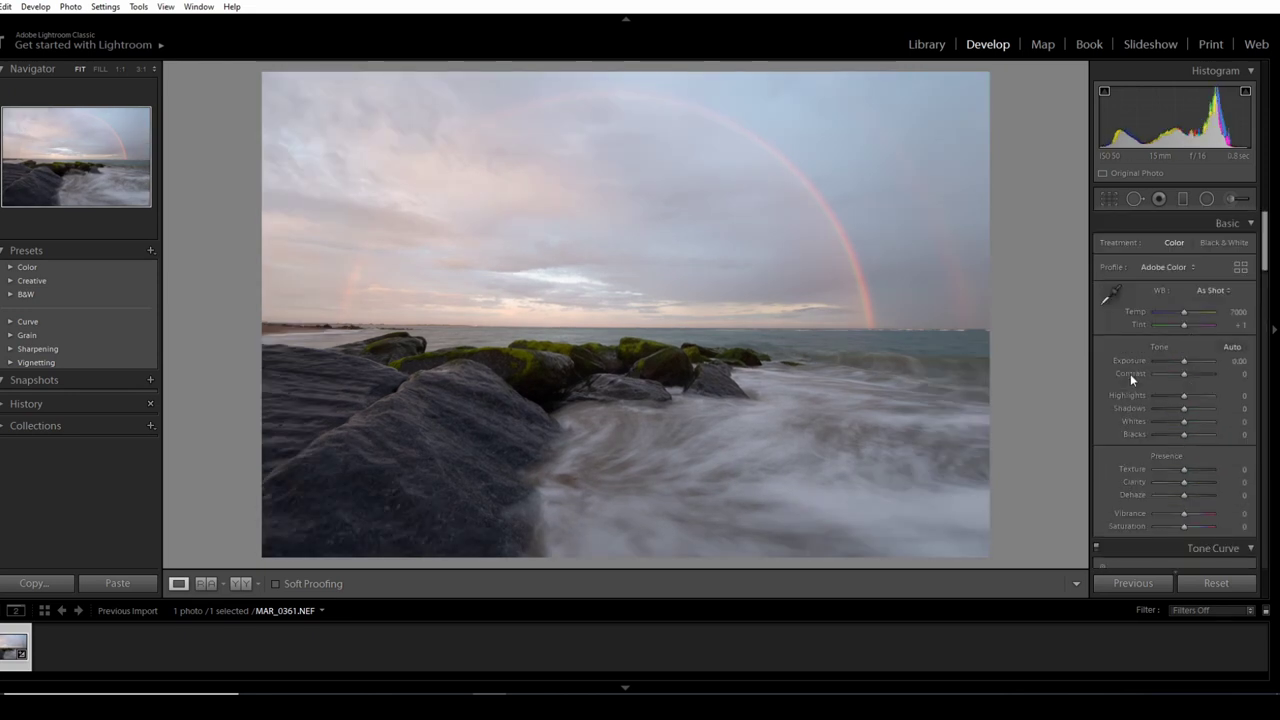
# Drag a trial brightening Graduated Filter over the sky, then delete it
pyautogui.click(1183, 200)
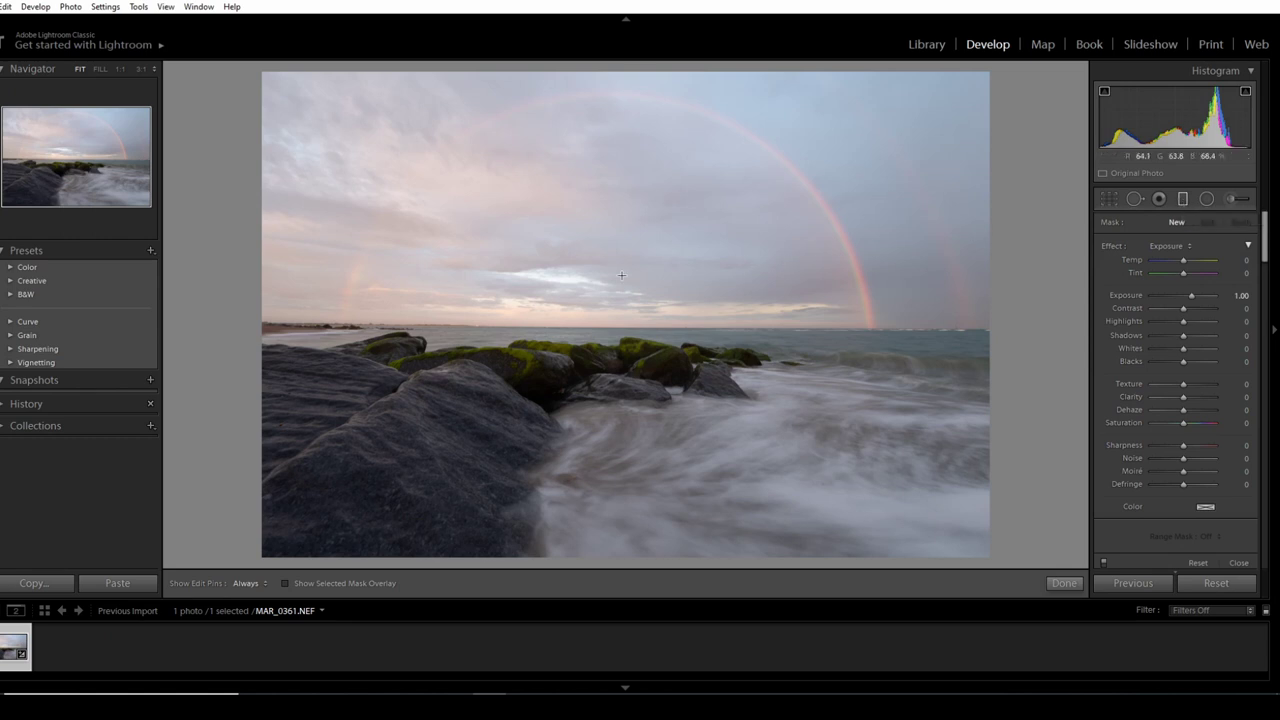
pyautogui.moveTo(619, 288); pyautogui.dragTo(620, 324)
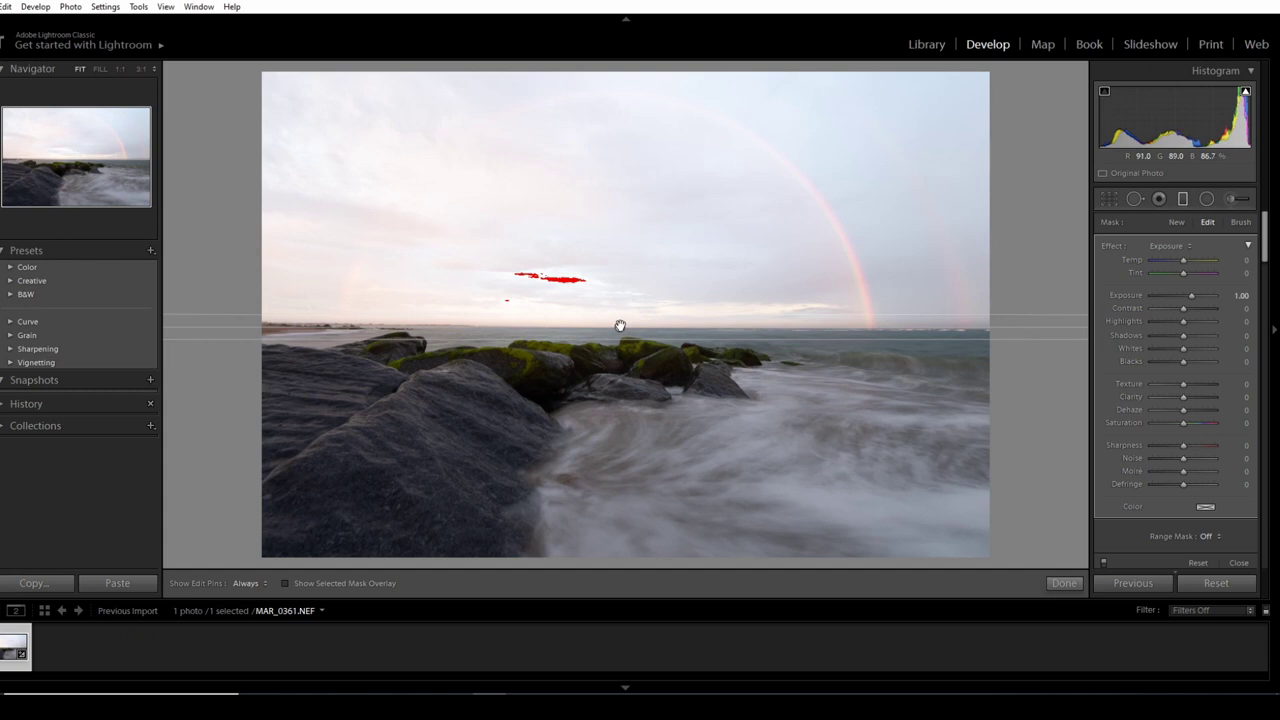
pyautogui.moveTo(620, 325)
pyautogui.press('Delete')
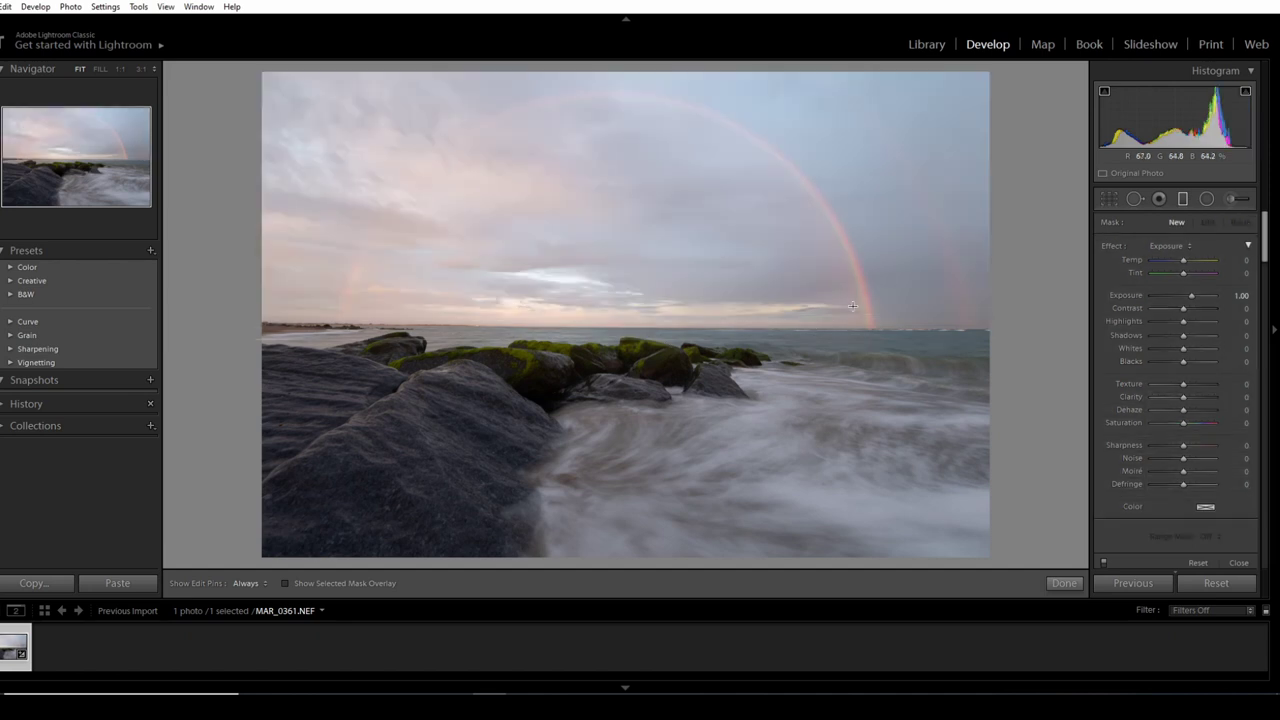
# Level the photo by tracing the horizon with the Straighten tool
pyautogui.click(1111, 200)
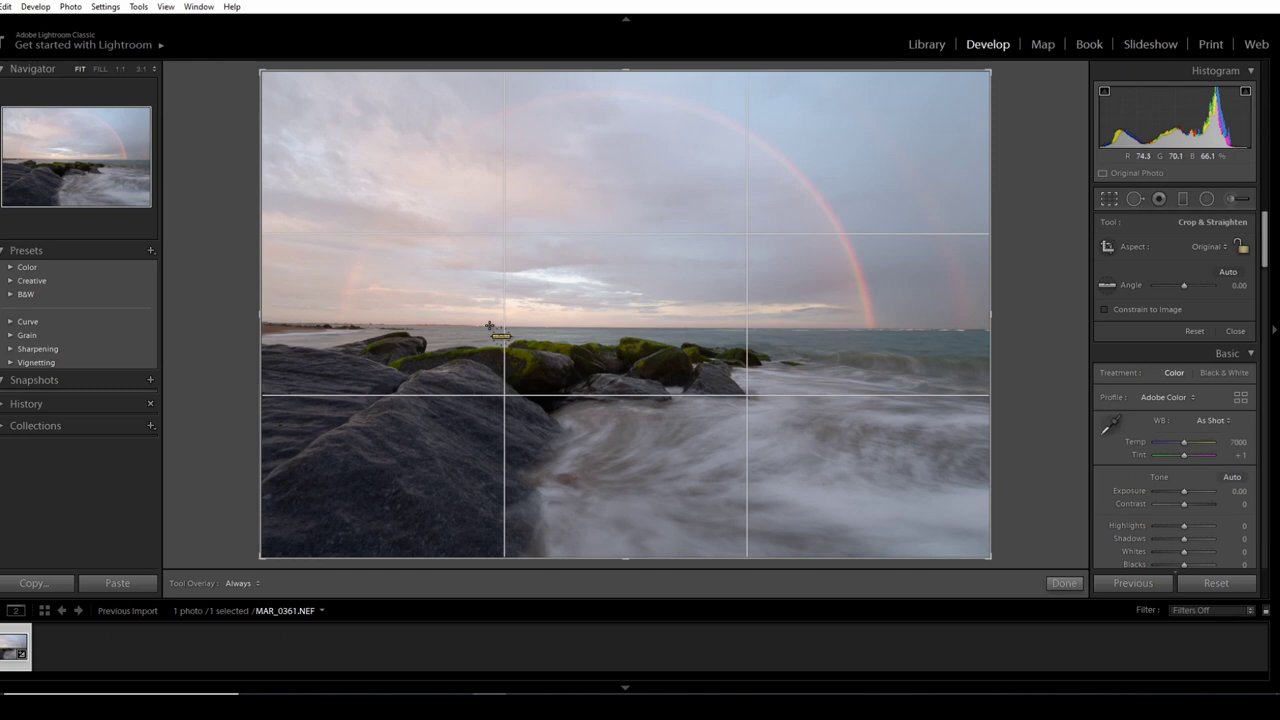
pyautogui.moveTo(490, 326); pyautogui.dragTo(1100, 329)
pyautogui.press('Return')
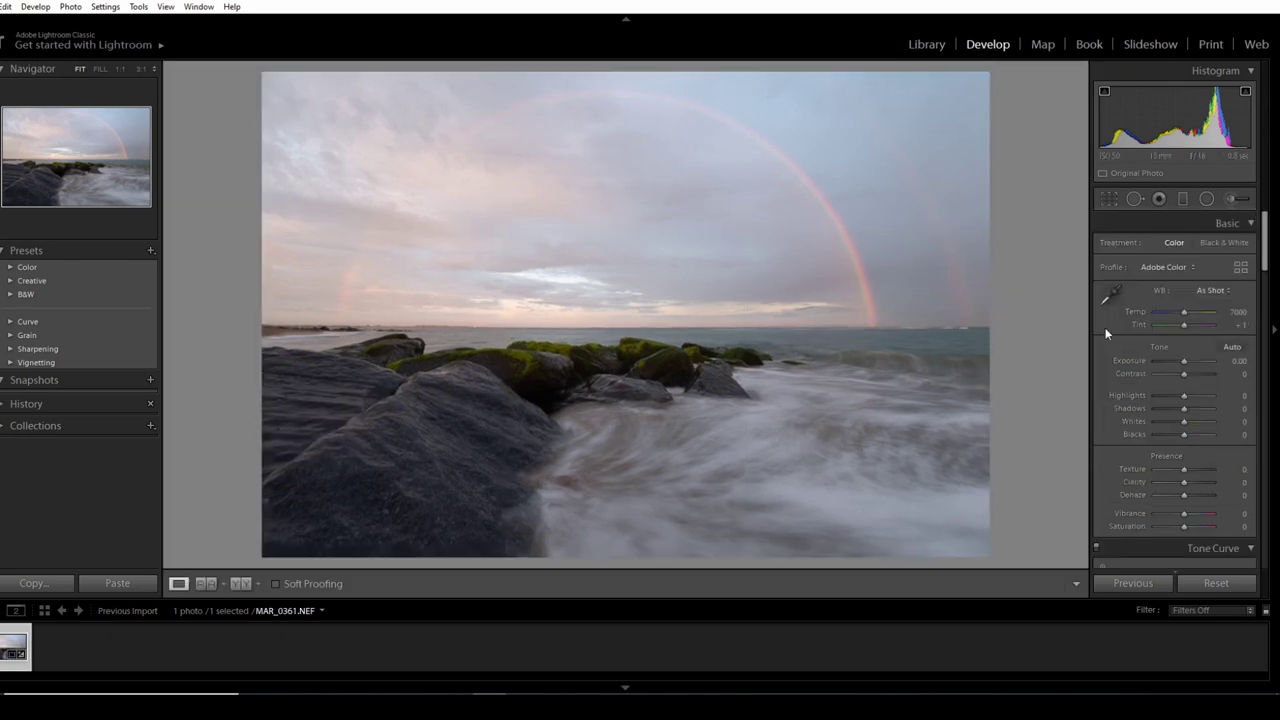
# Add a Graduated Filter from the sky to the horizon at Exposure -0.96
pyautogui.click(1181, 199)
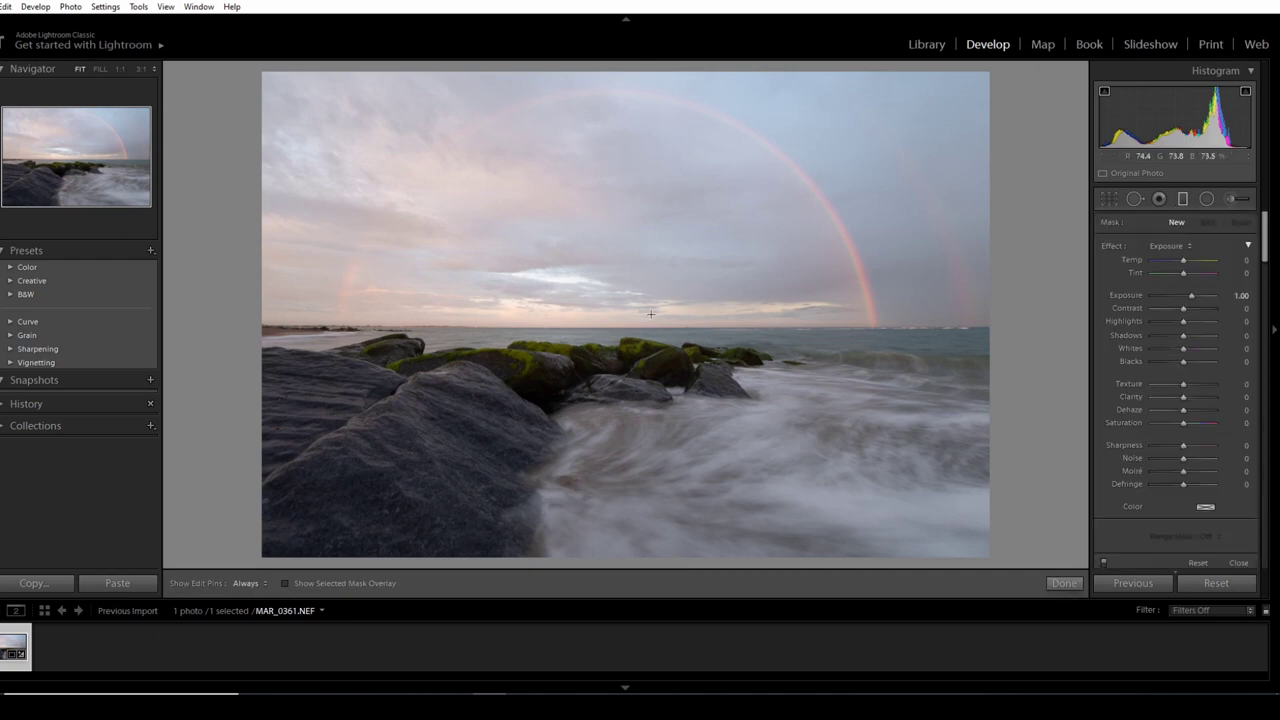
pyautogui.moveTo(651, 314); pyautogui.dragTo(651, 340)
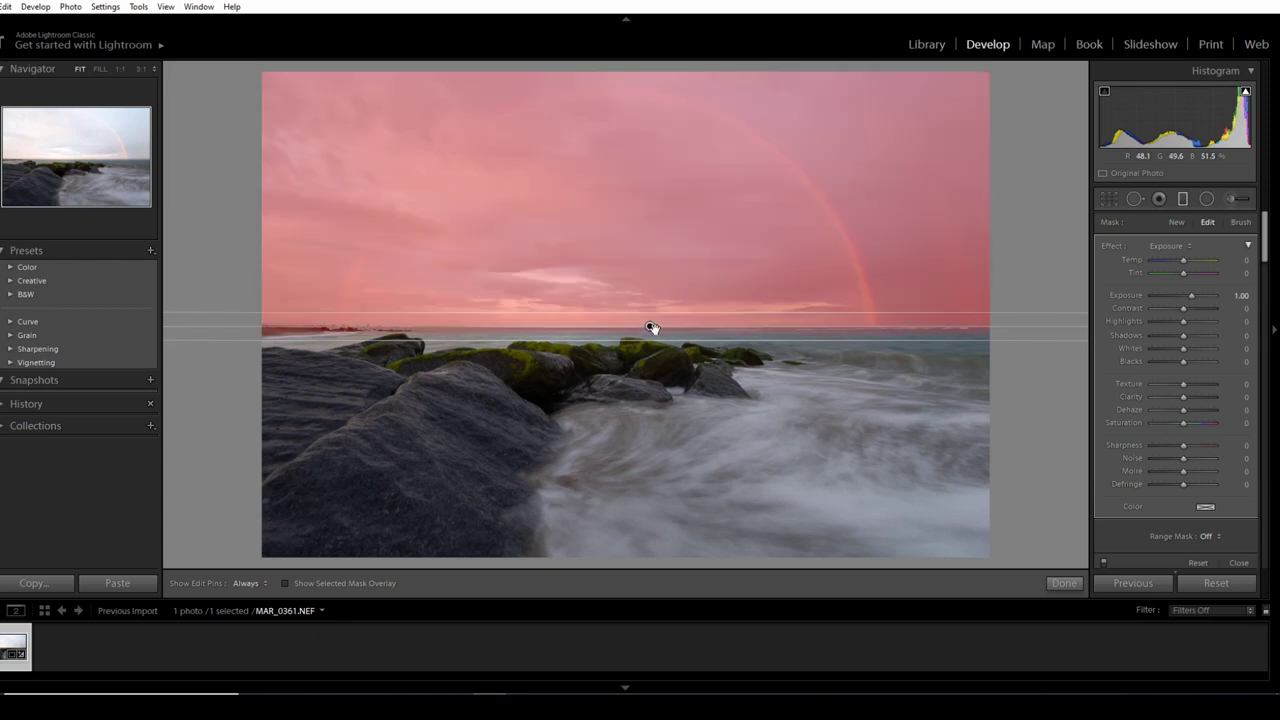
pyautogui.doubleClick(1189, 296)
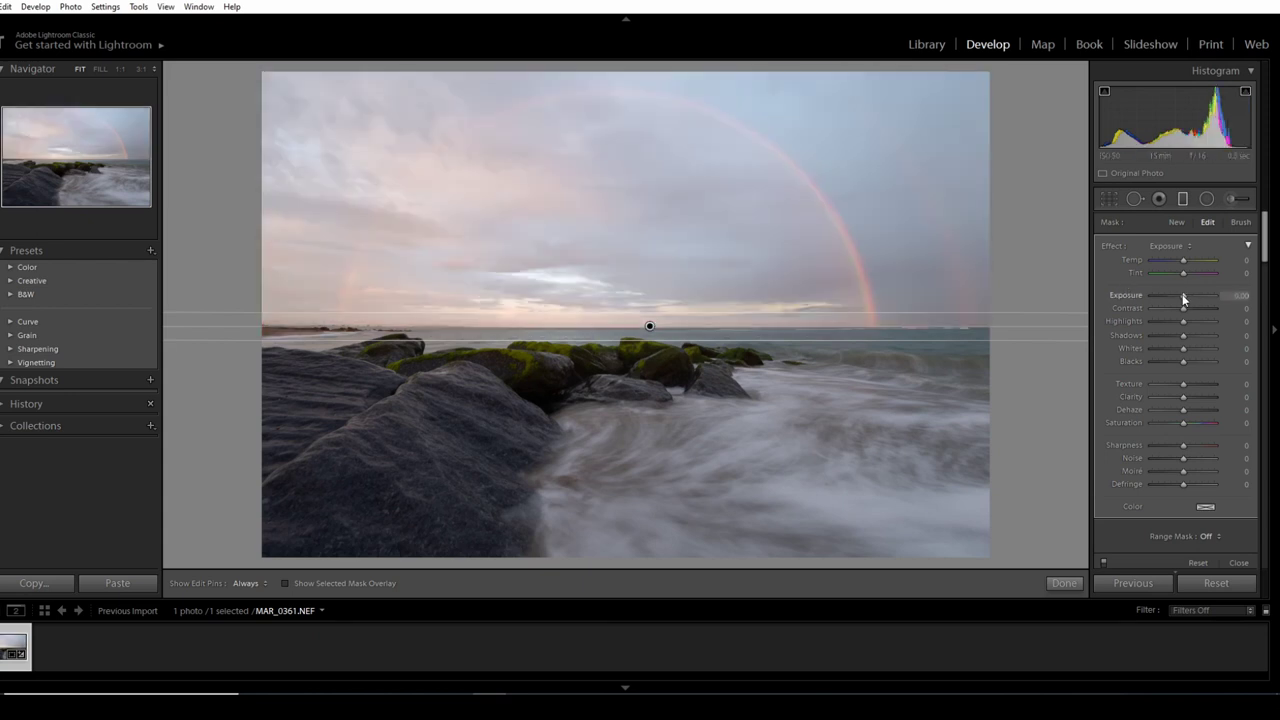
pyautogui.moveTo(1183, 298); pyautogui.dragTo(1177, 300)
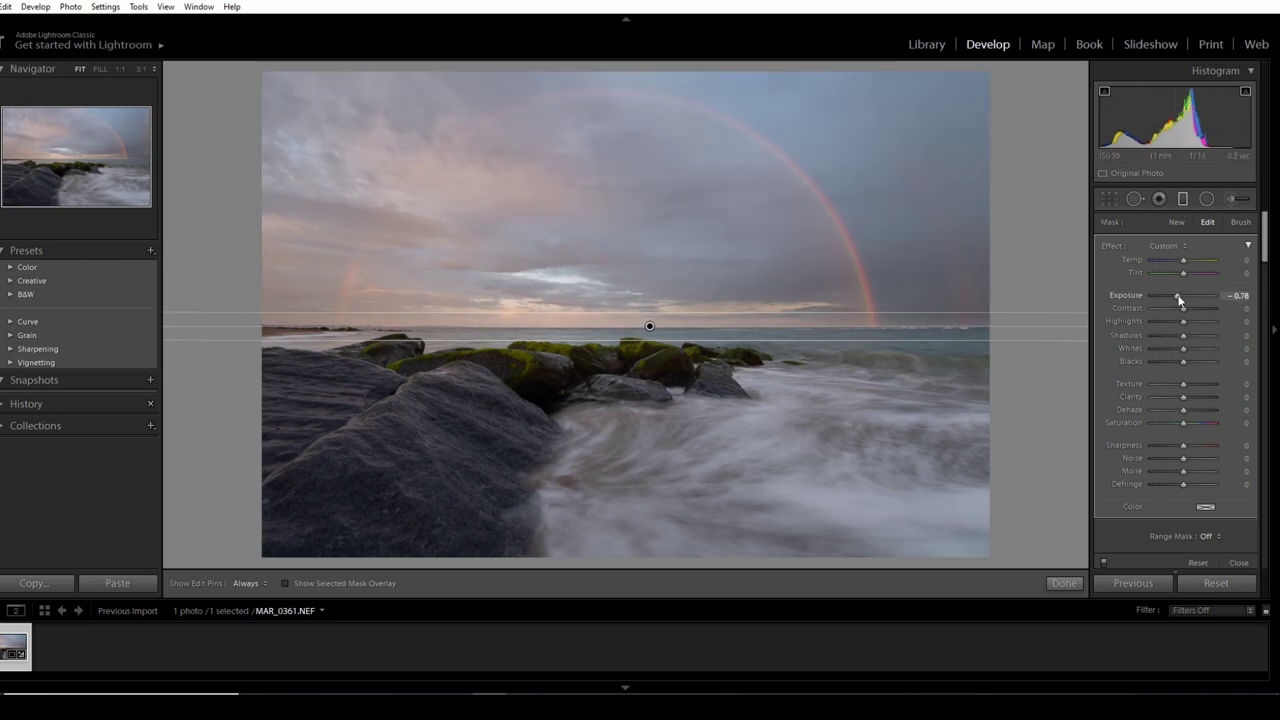
pyautogui.moveTo(1179, 300); pyautogui.dragTo(1177, 301)
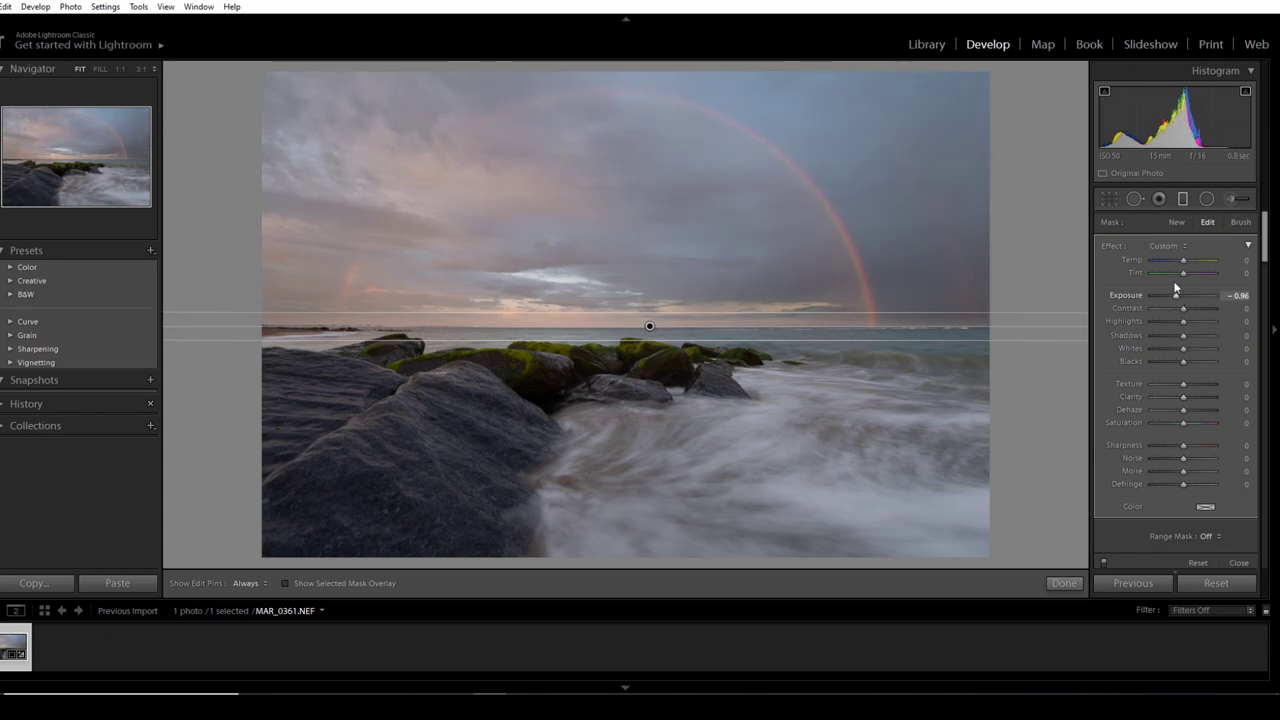
pyautogui.click(1183, 198)
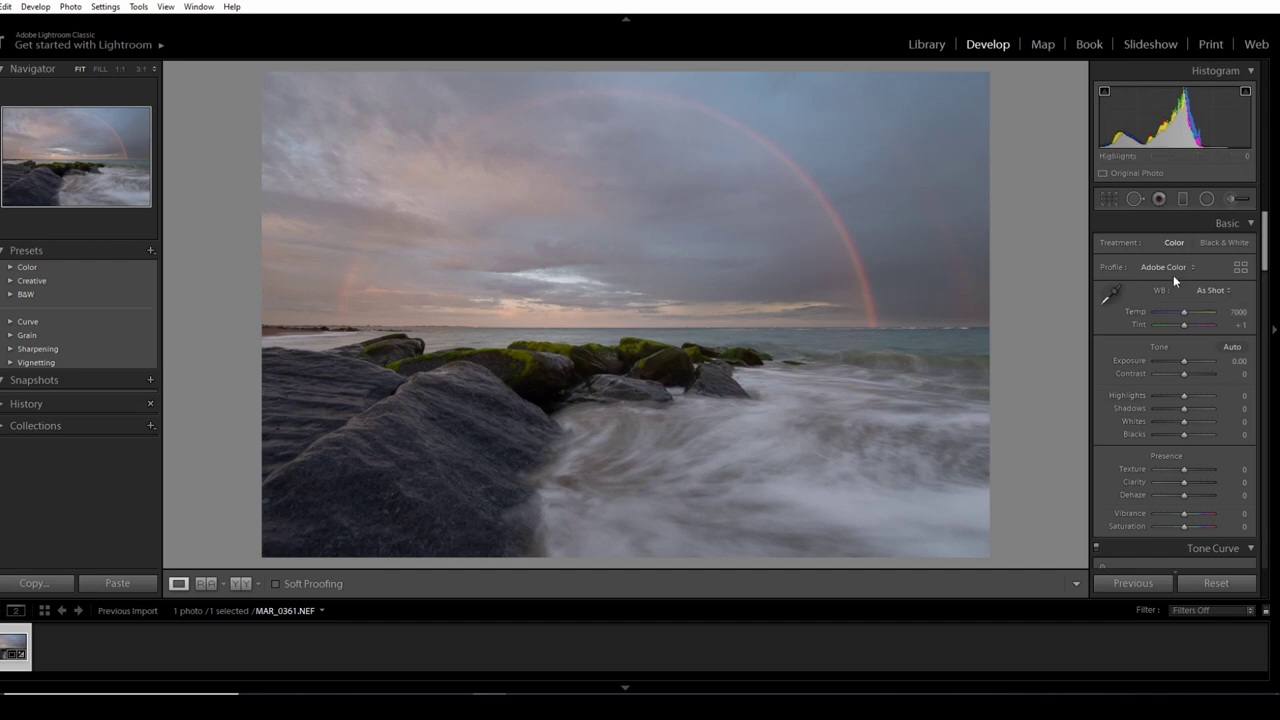
# Create a virtual copy from the filmstrip thumbnail, then reselect the original seascape
pyautogui.rightClick(6, 640)
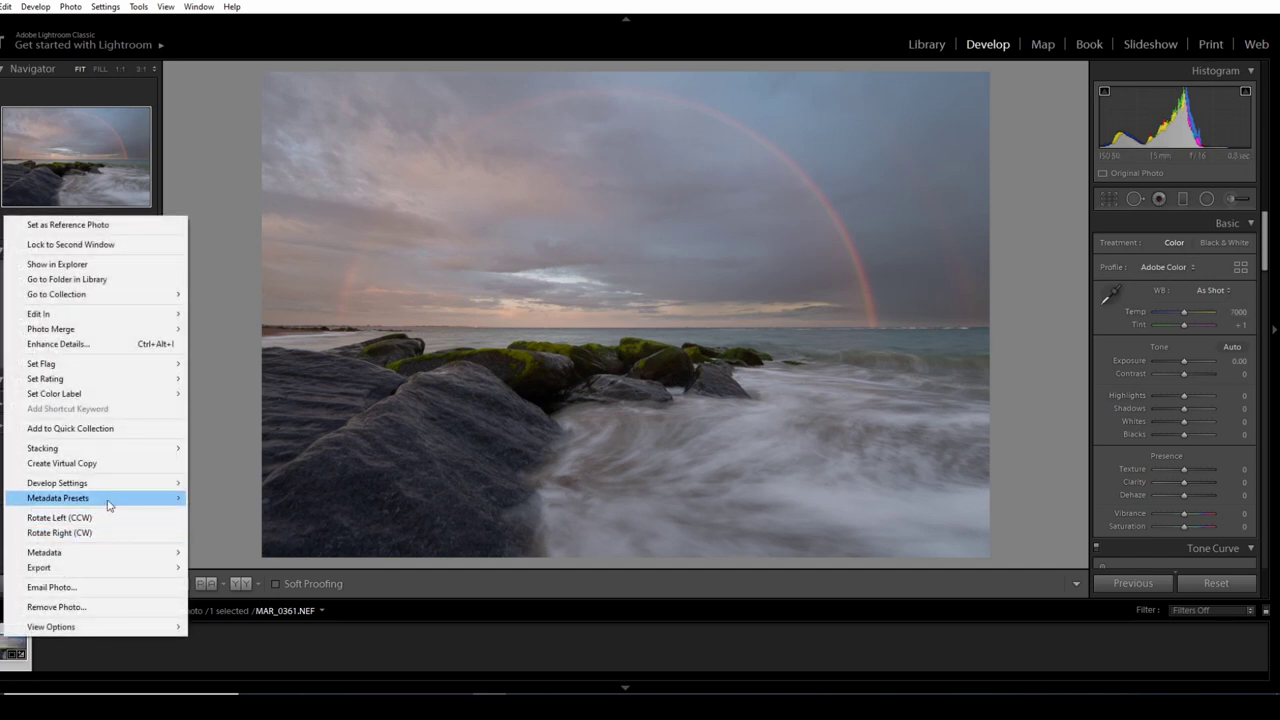
pyautogui.click(115, 463)
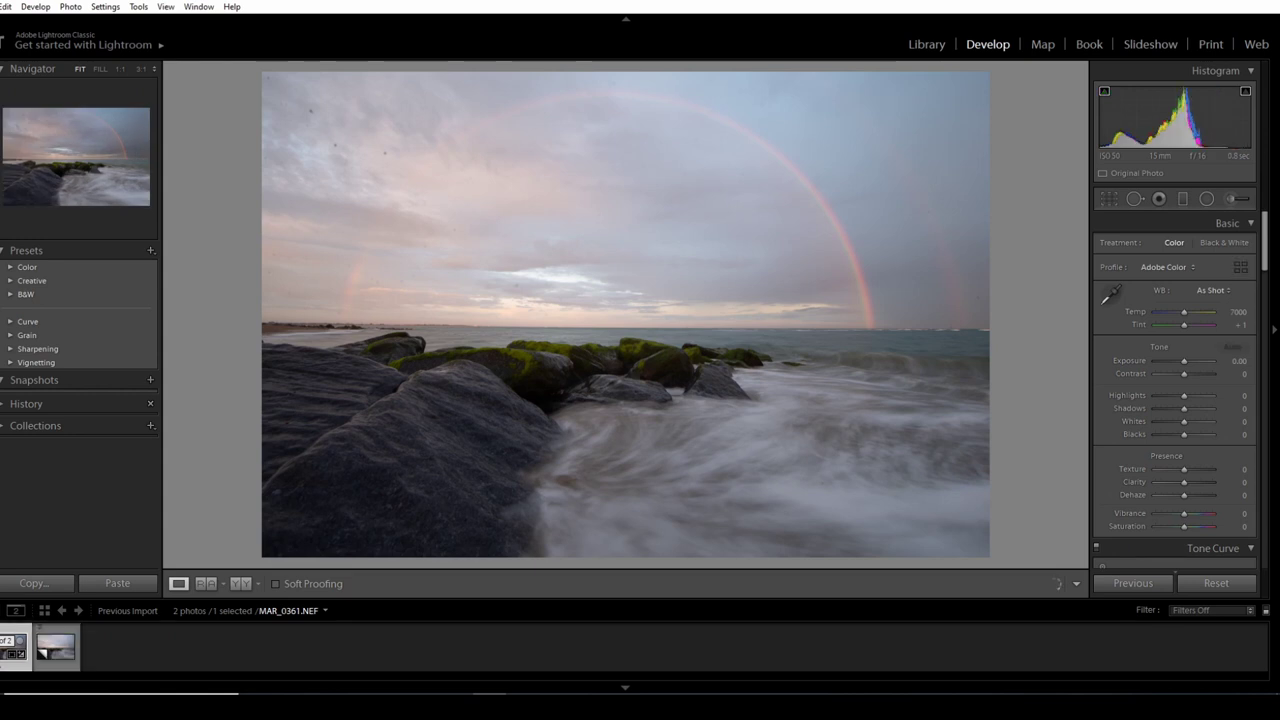
pyautogui.click(55, 652)
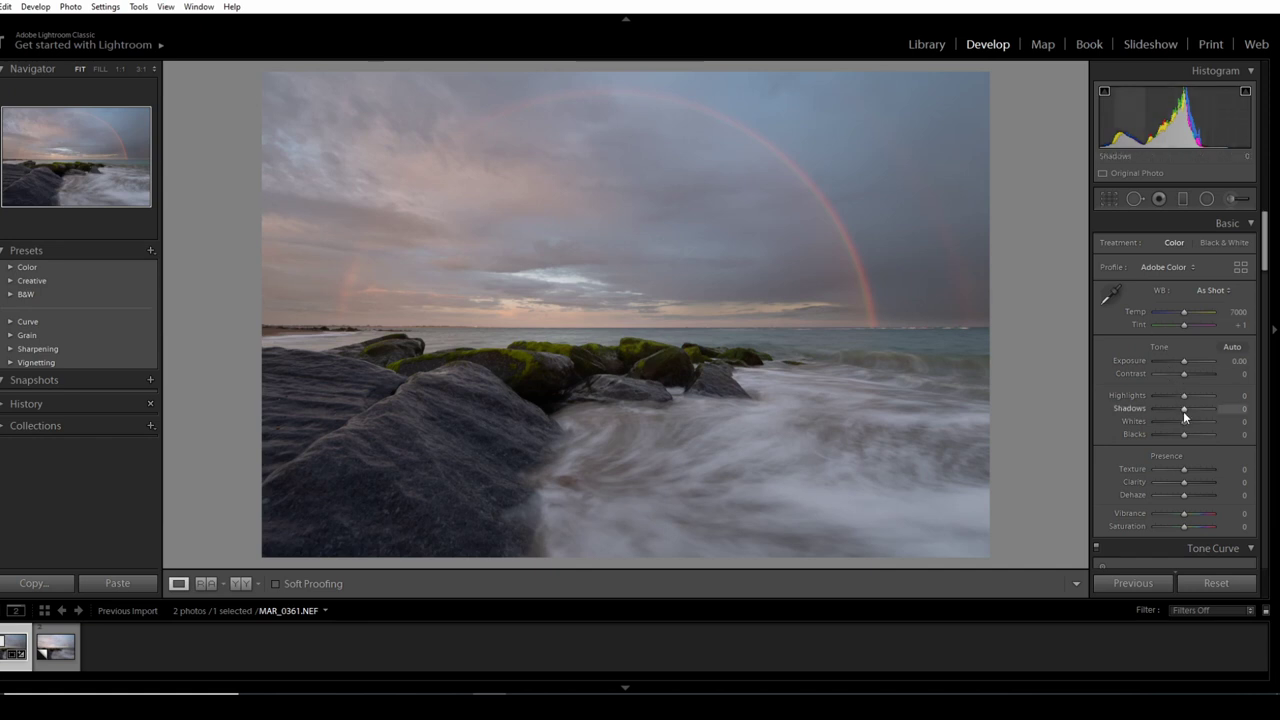
# Set Shadows +45, Blacks +40, Contrast +36 and Clarity +19, checking the rocks at 1:1
pyautogui.moveTo(1185, 407); pyautogui.dragTo(1199, 409)
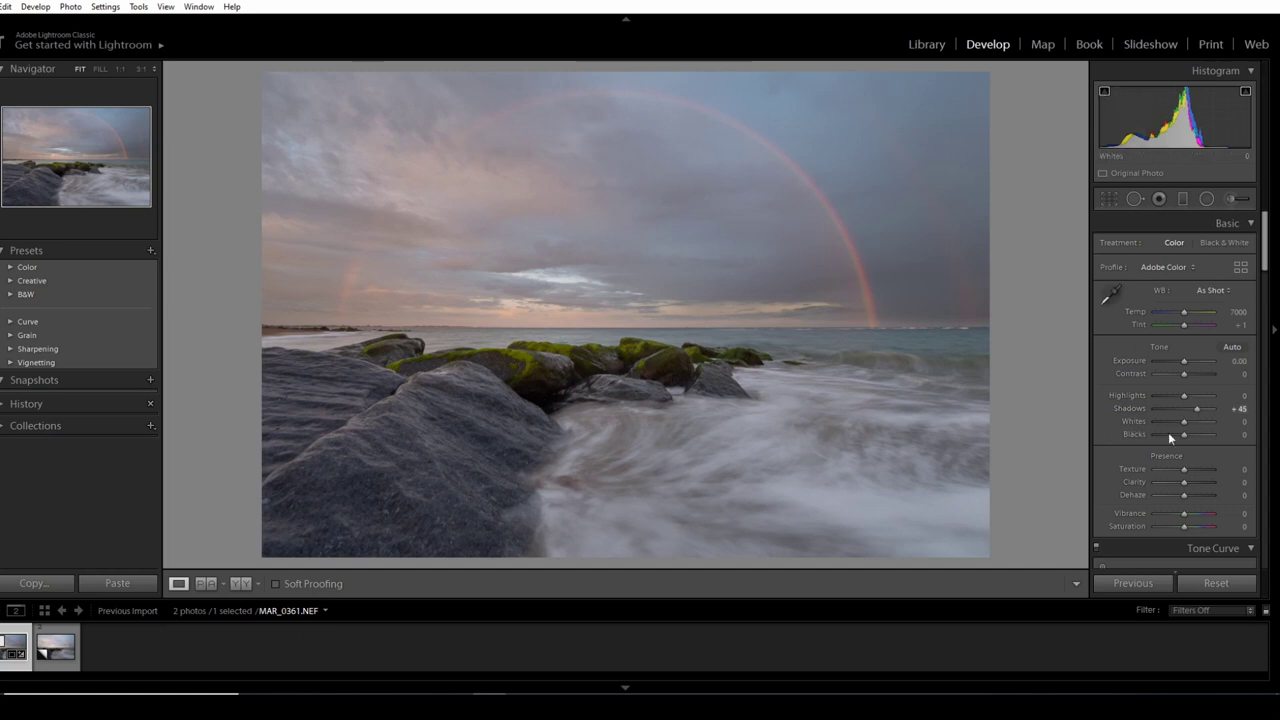
pyautogui.moveTo(1184, 434); pyautogui.dragTo(1197, 440)
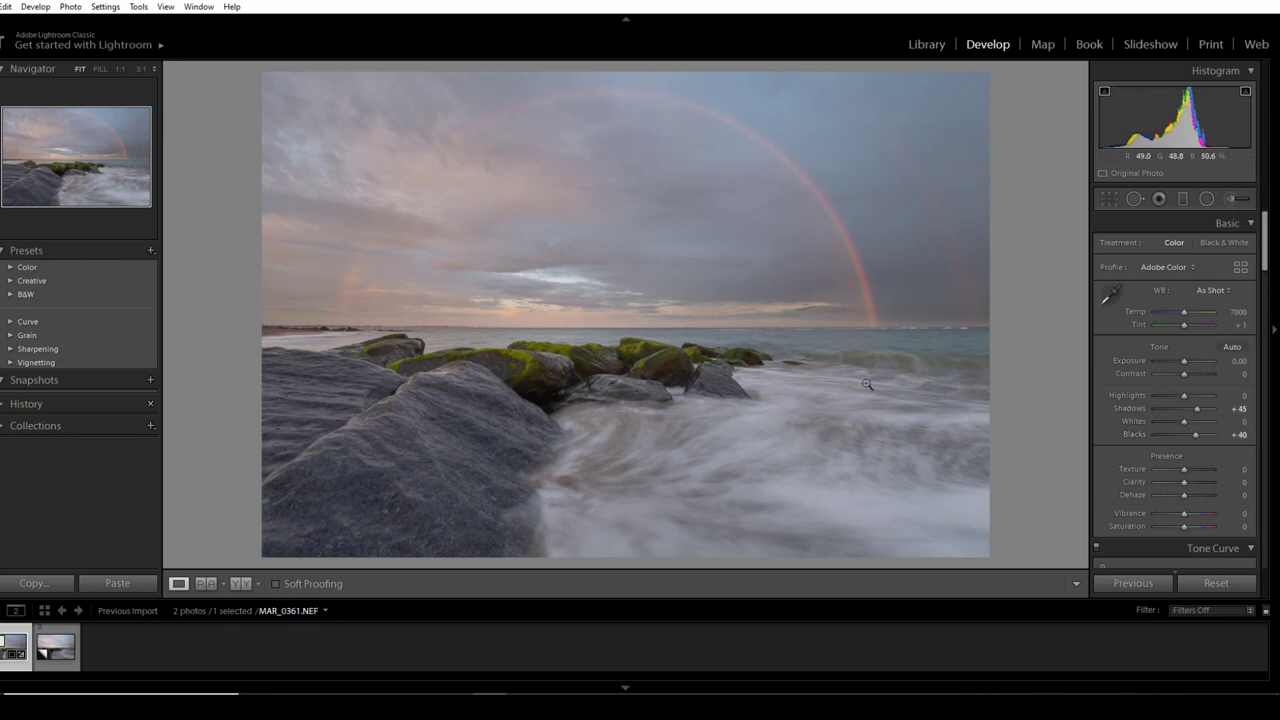
pyautogui.moveTo(1185, 374); pyautogui.dragTo(1193, 372)
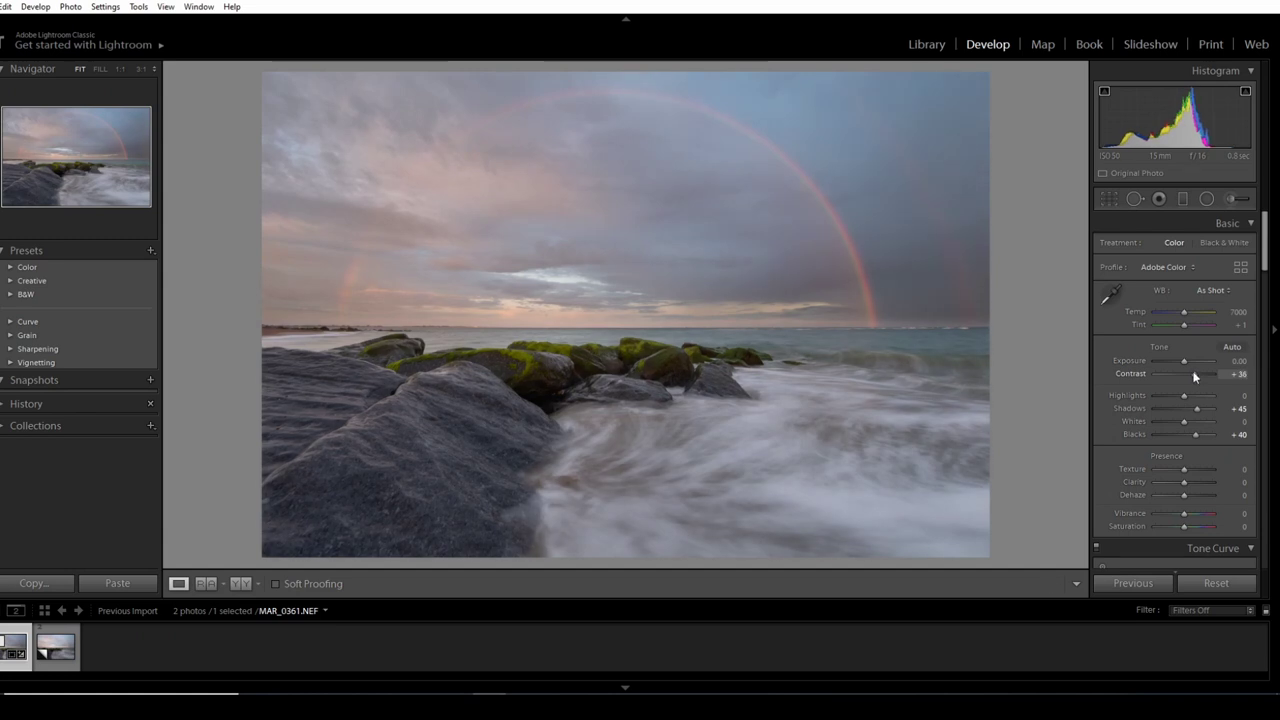
pyautogui.moveTo(1184, 483); pyautogui.dragTo(1191, 495)
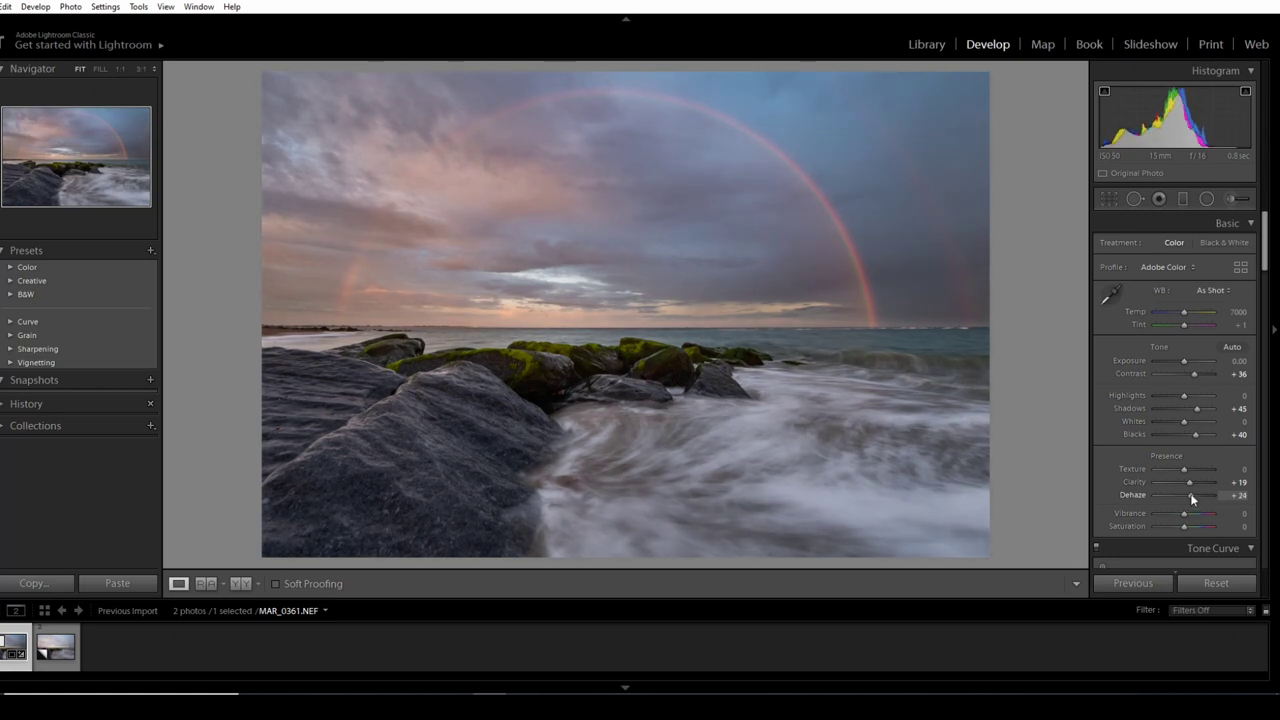
pyautogui.click(558, 420)
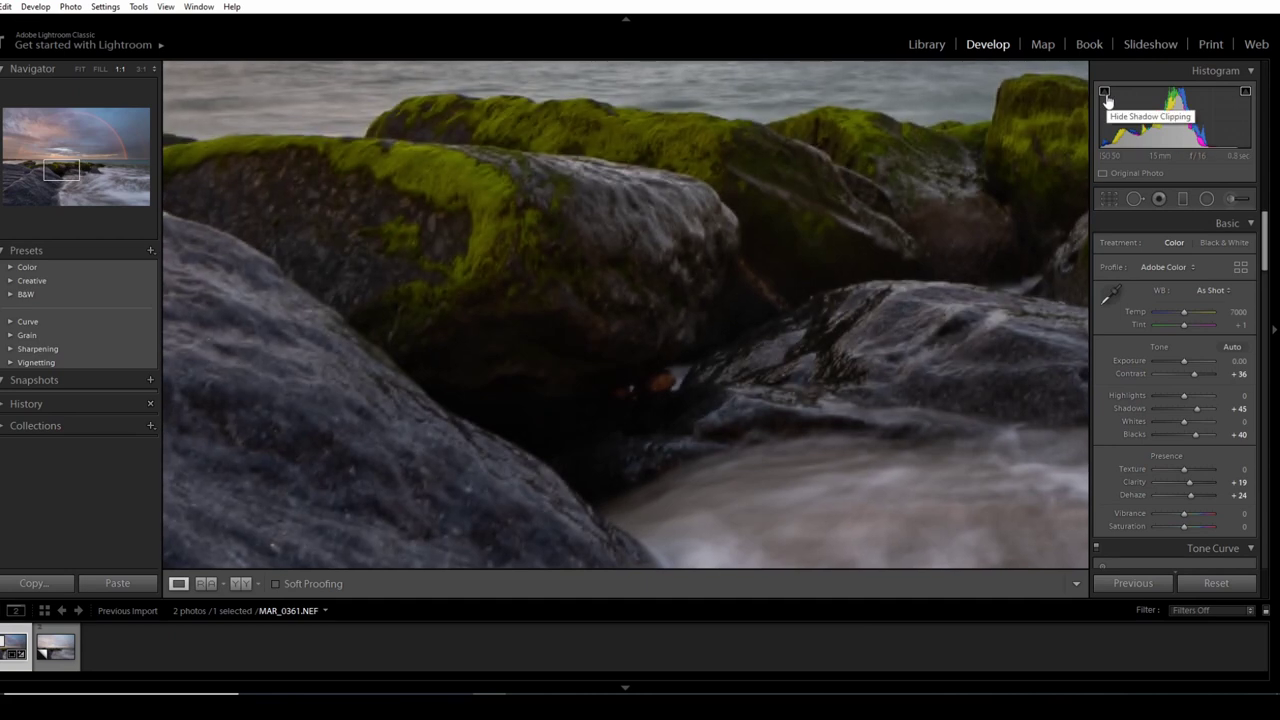
pyautogui.click(874, 331)
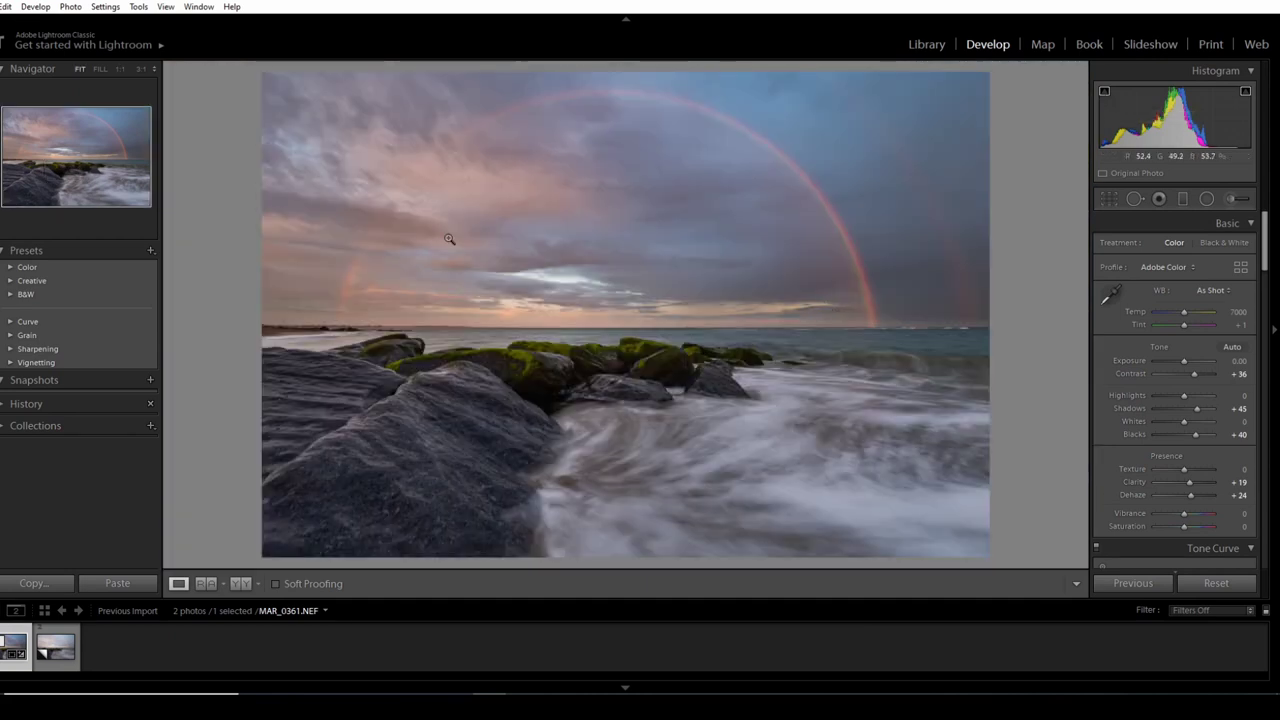
# At 1:1, heal two dust spots in the upper sky and one lower down, then fit the view
pyautogui.click(472, 167)
pyautogui.click(1143, 199)
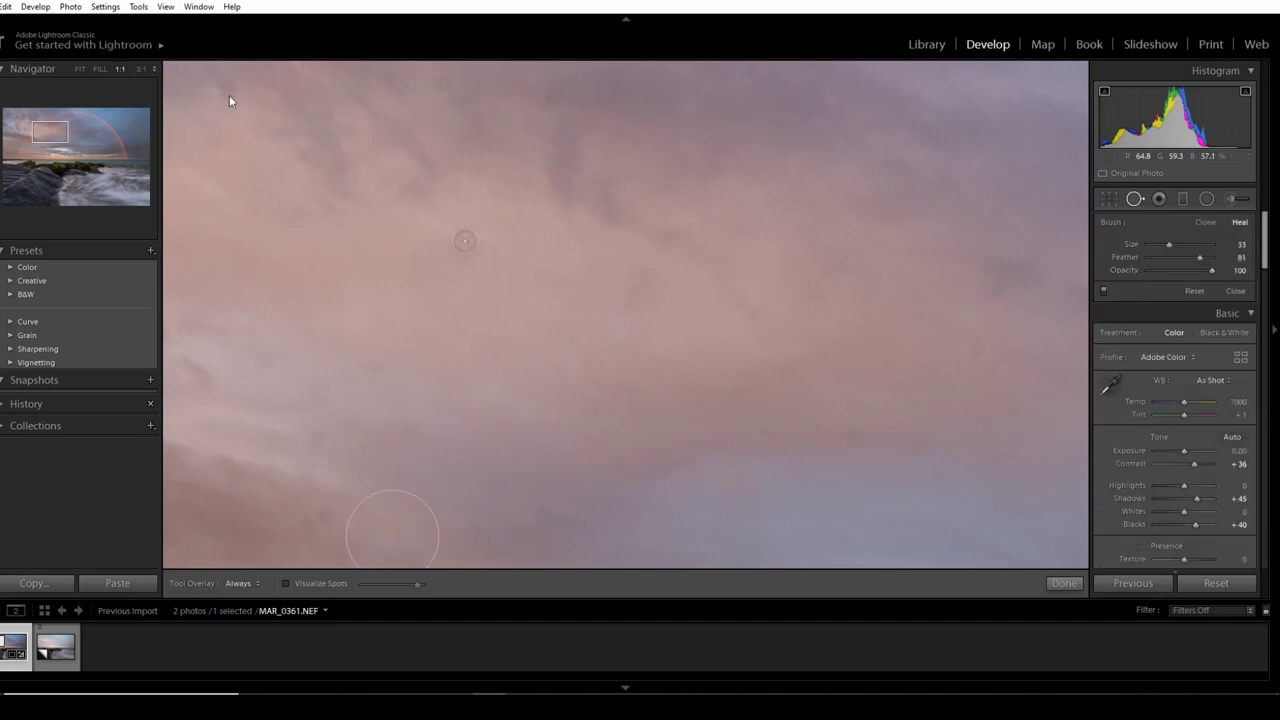
pyautogui.click(450, 88)
pyautogui.click(555, 96)
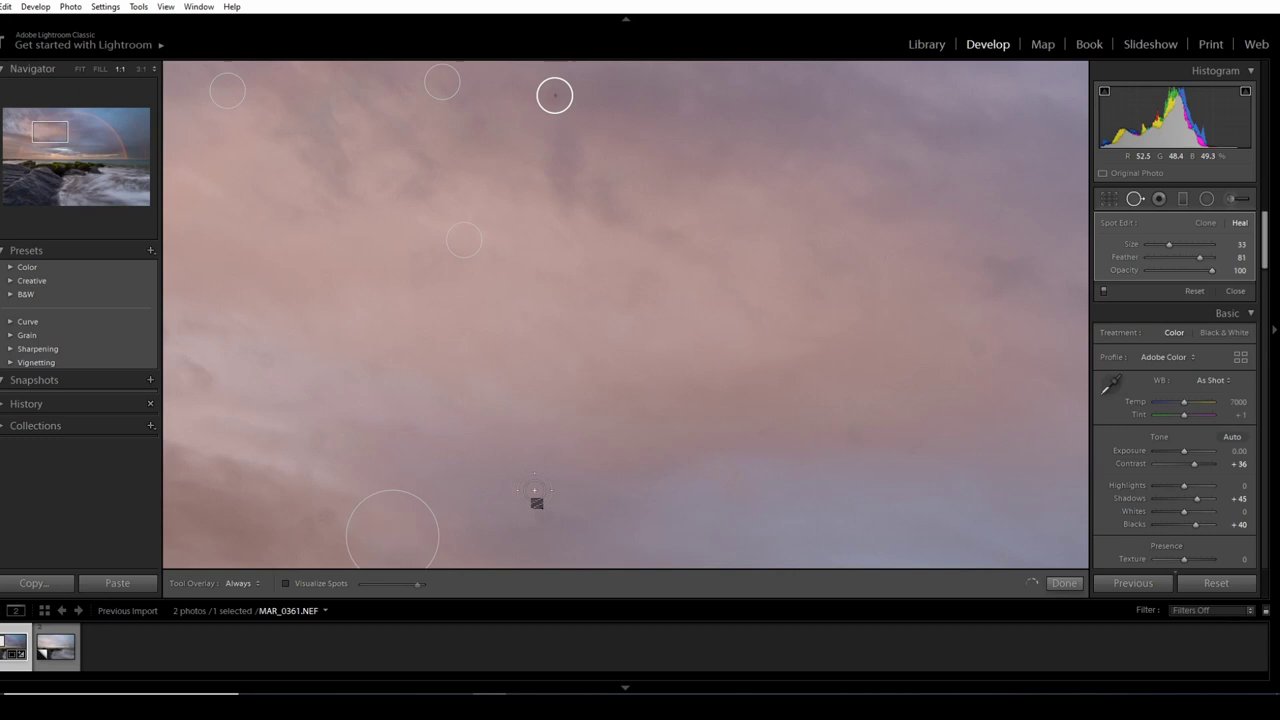
pyautogui.click(564, 477)
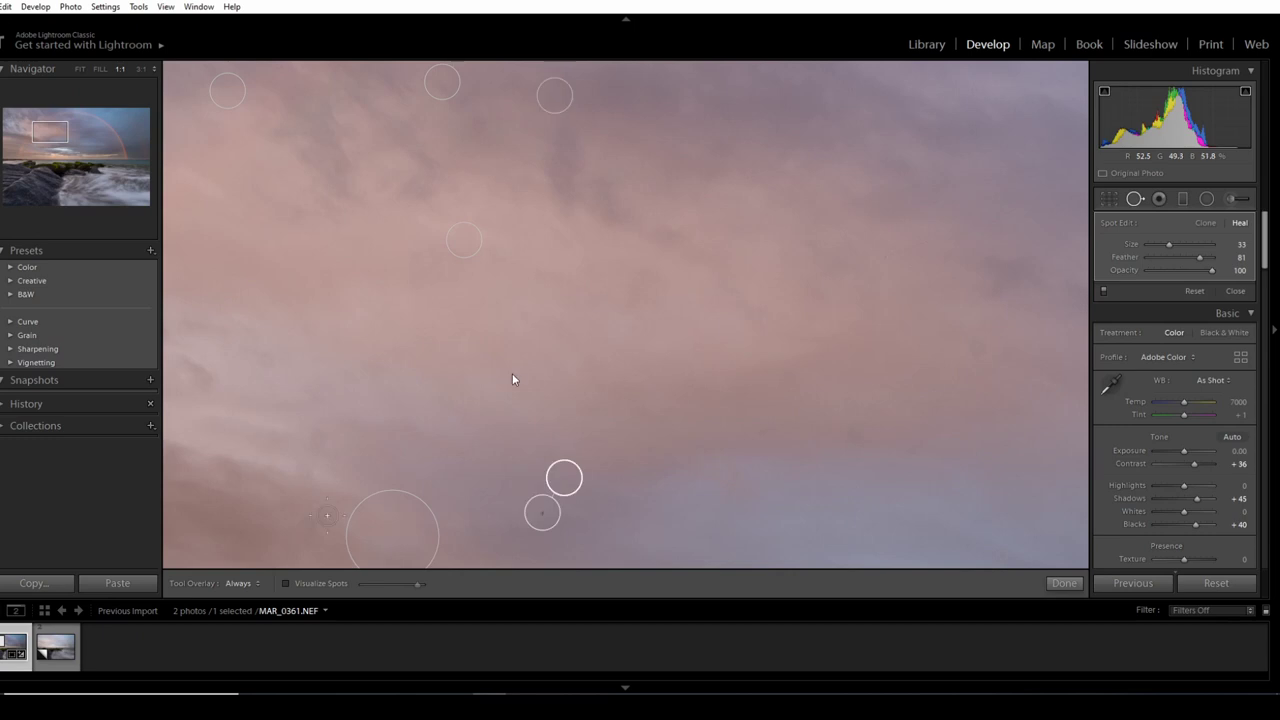
pyautogui.press('z')
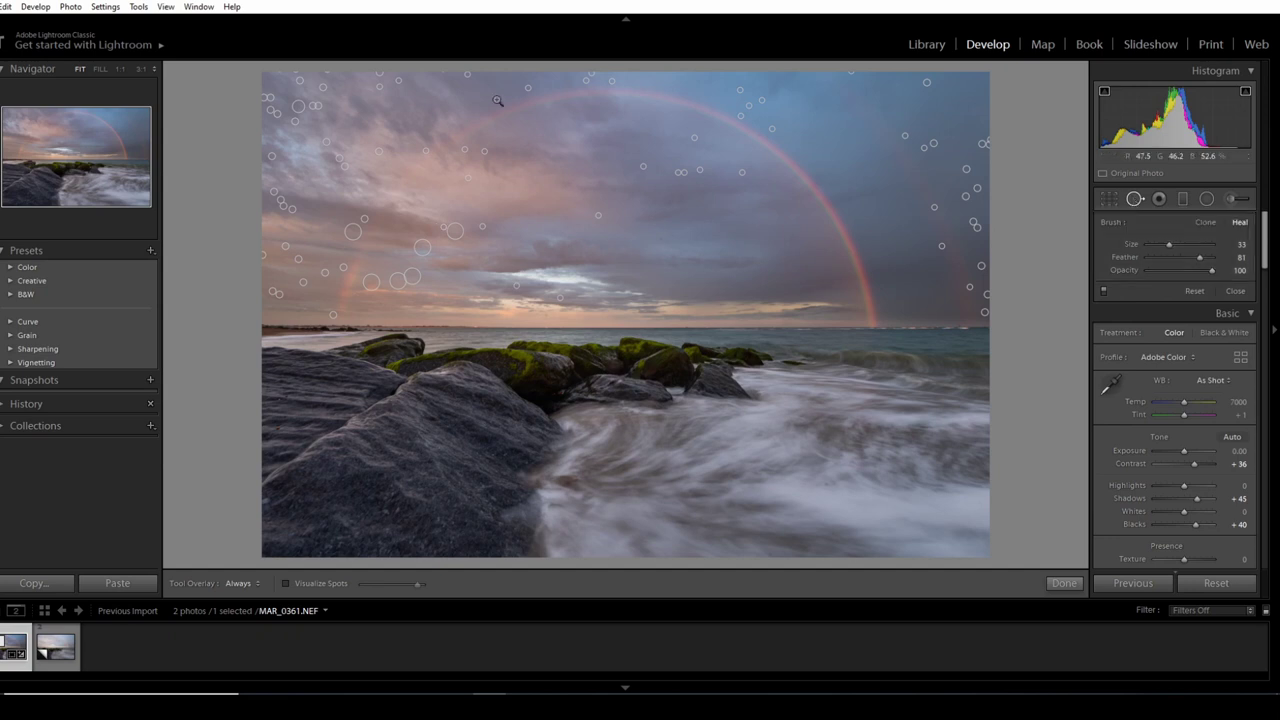
# Heal three more sky dust spots, including two beside the rainbow arc
pyautogui.click(497, 101)
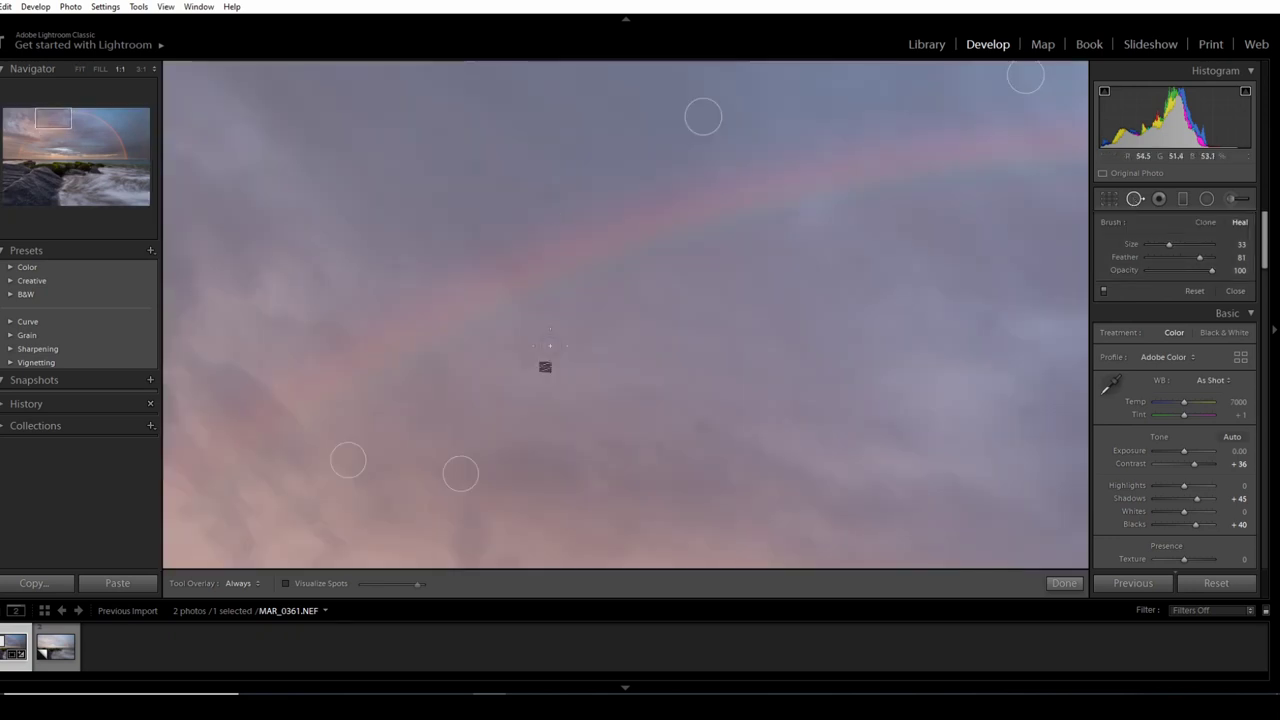
pyautogui.click(523, 360)
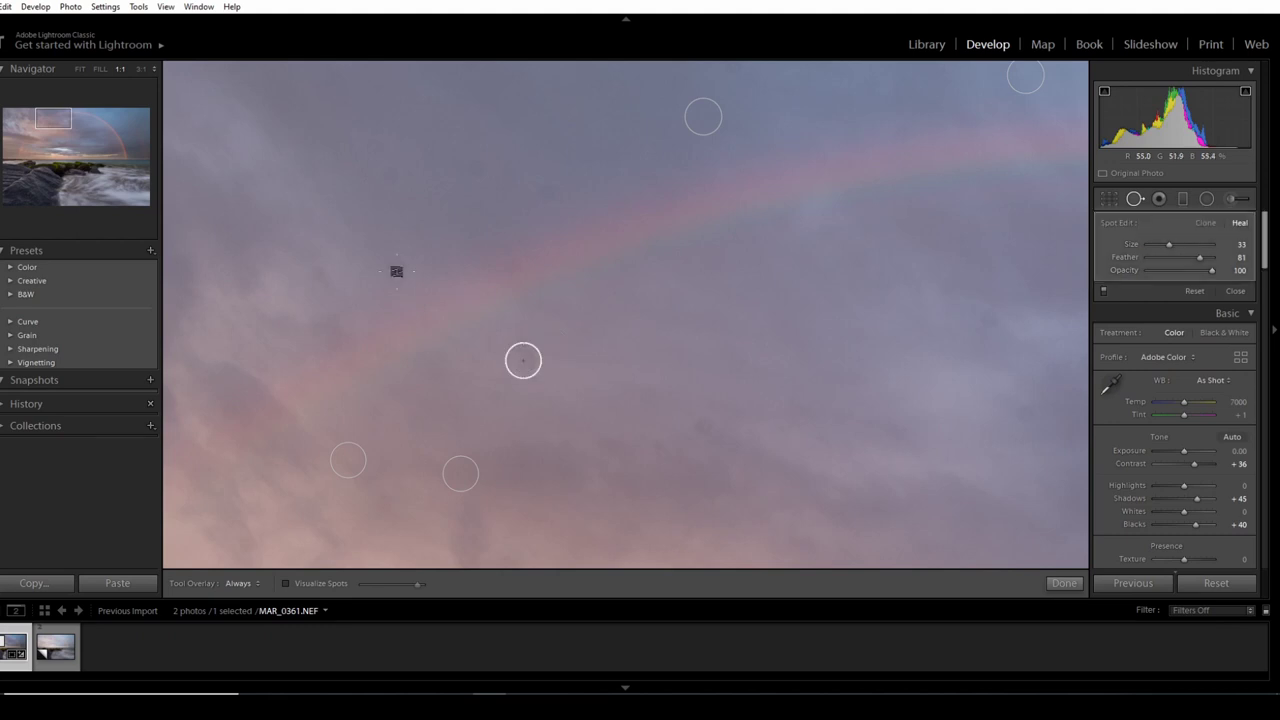
pyautogui.click(396, 271)
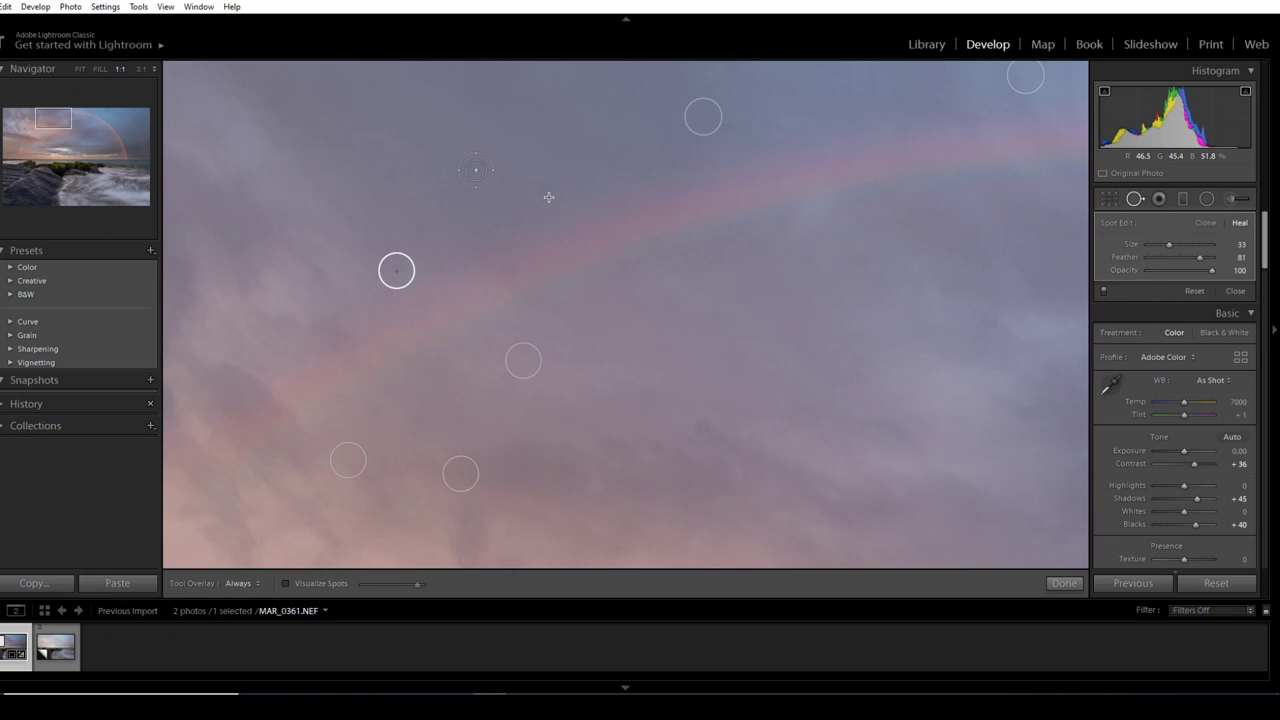
pyautogui.click(778, 228)
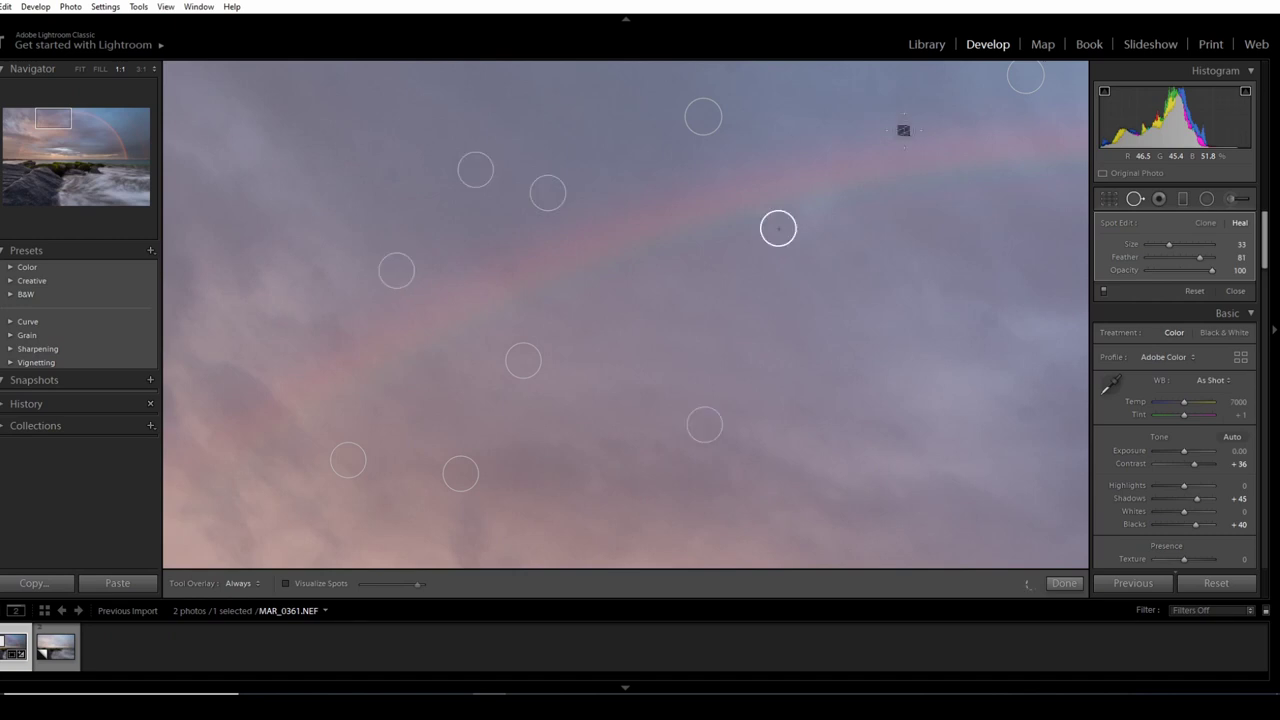
pyautogui.press('q')
pyautogui.click(717, 316)
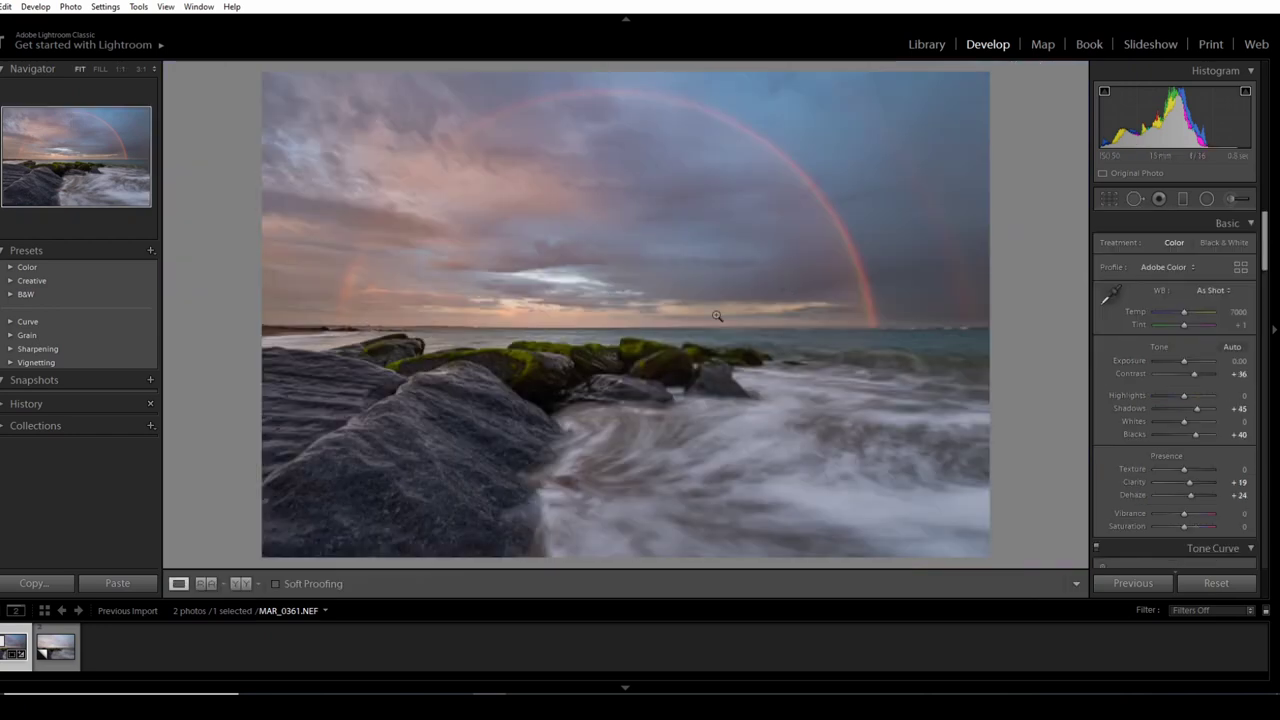
pyautogui.click(323, 90)
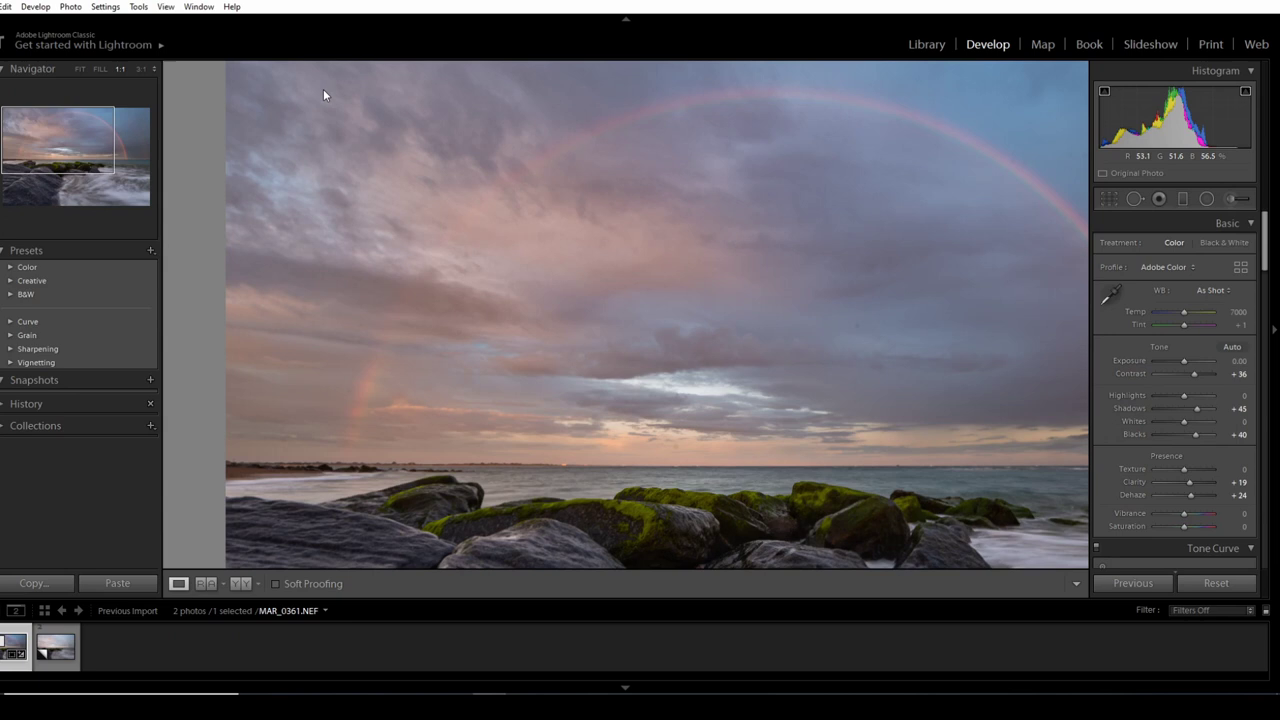
pyautogui.press('q')
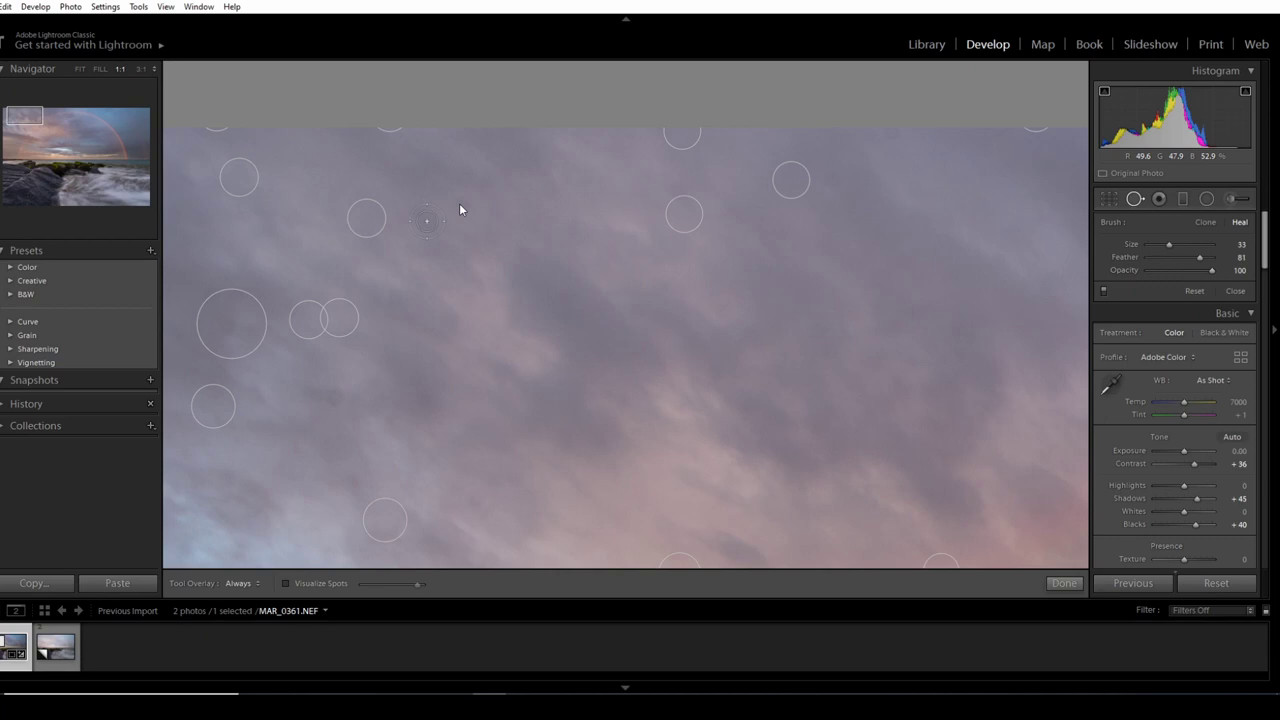
pyautogui.press('q')
pyautogui.click(673, 234)
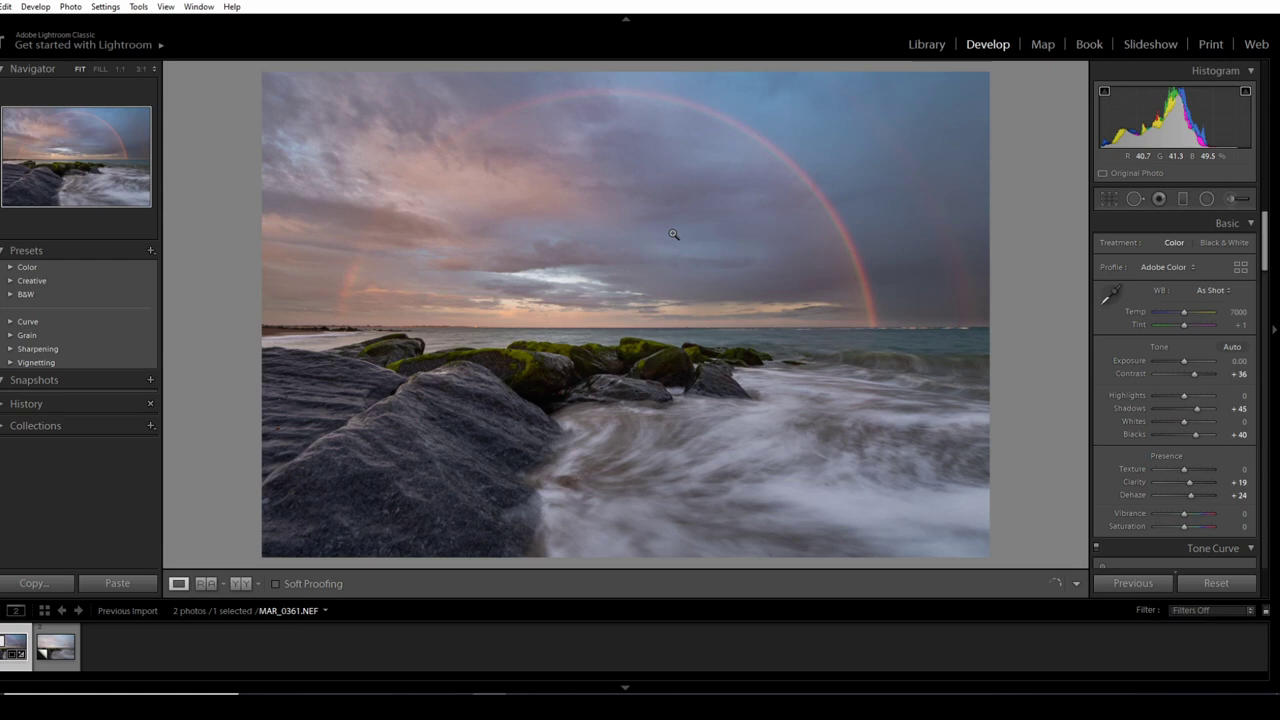
pyautogui.click(671, 240)
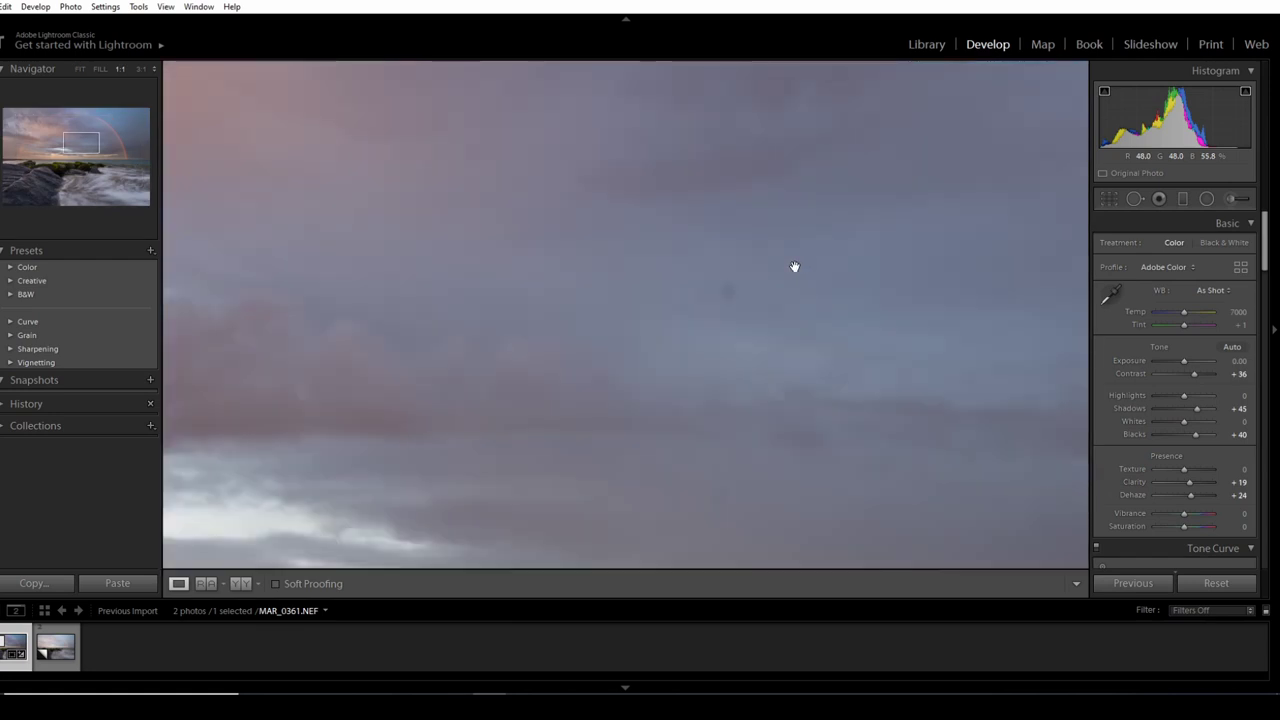
pyautogui.press('q')
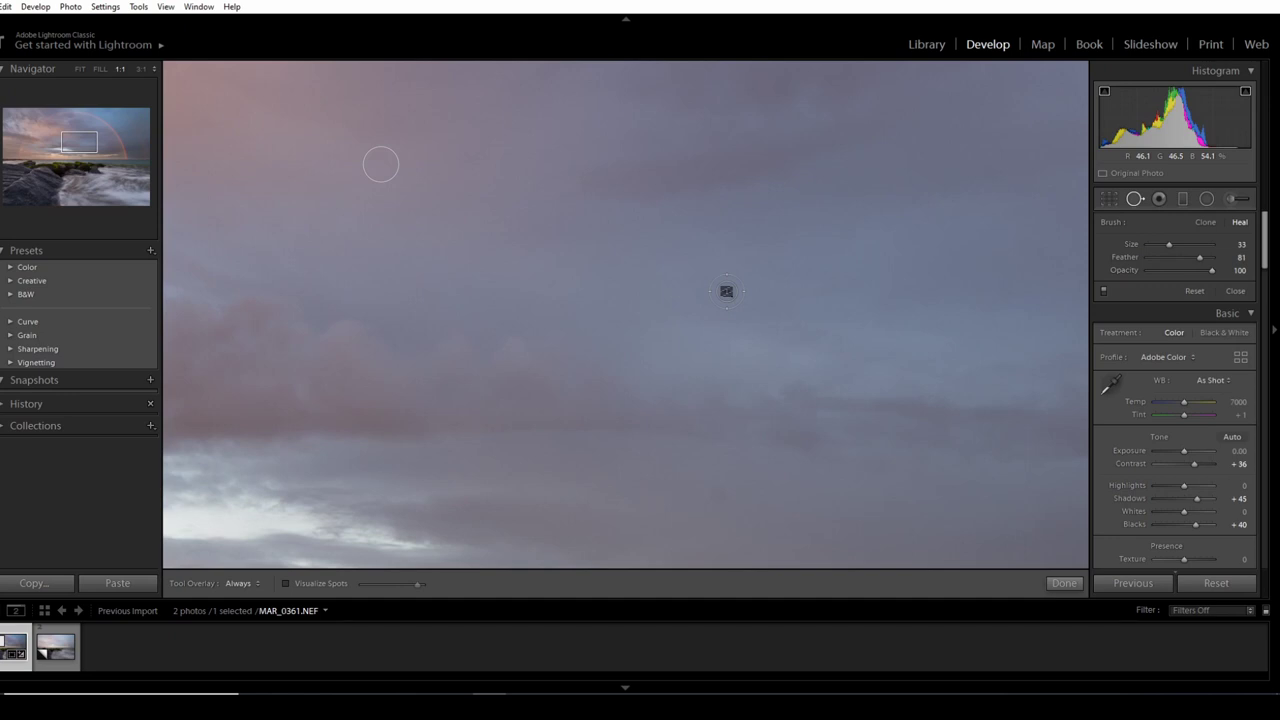
pyautogui.scroll(-3, 637, 131)
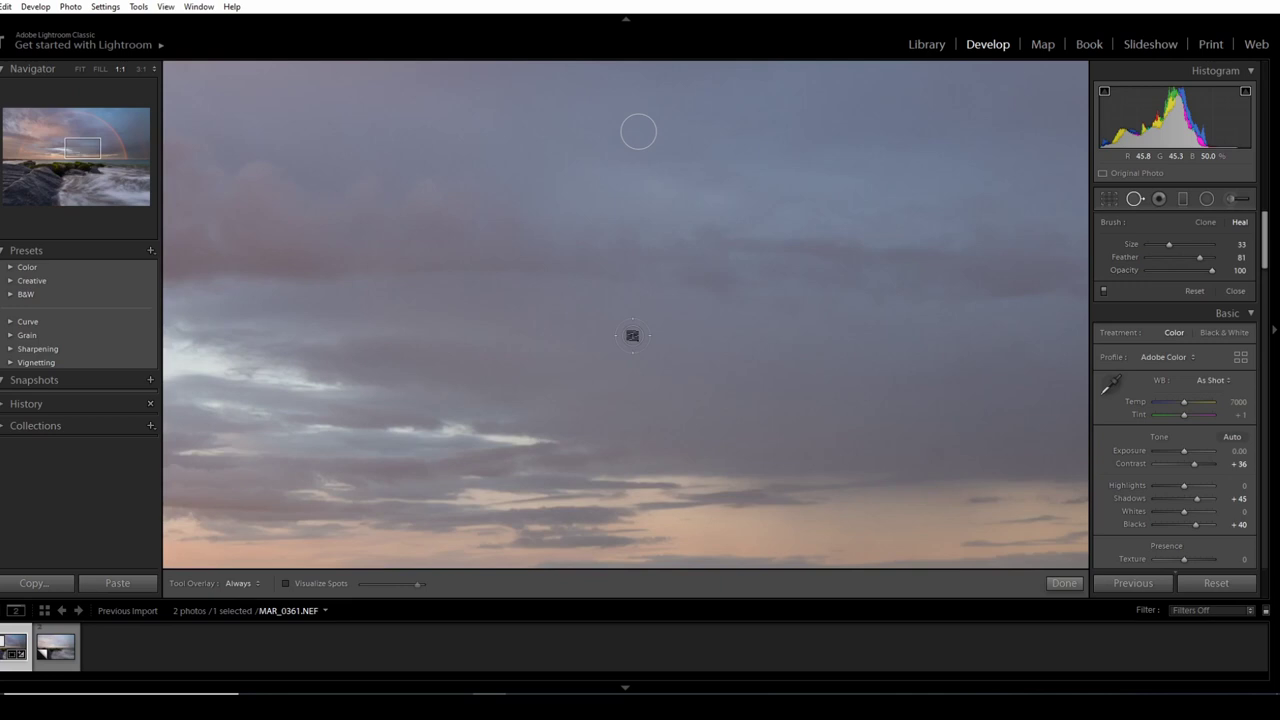
pyautogui.press('q')
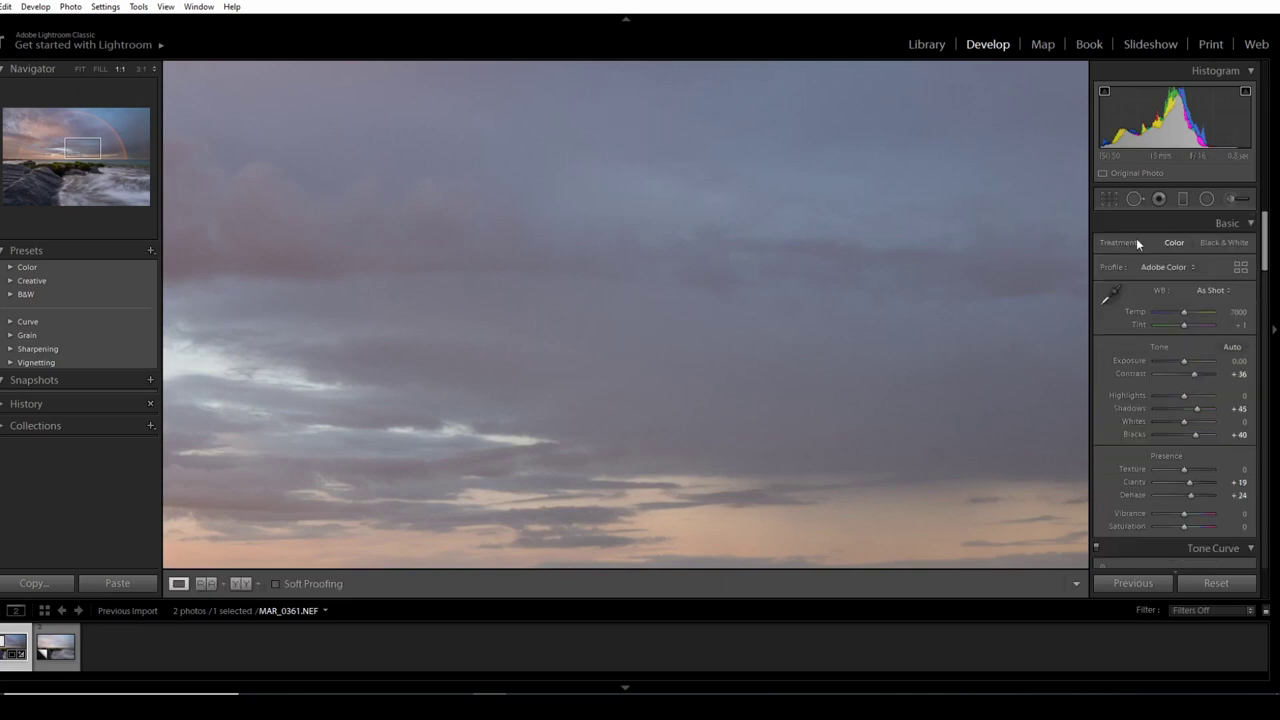
pyautogui.press('z')
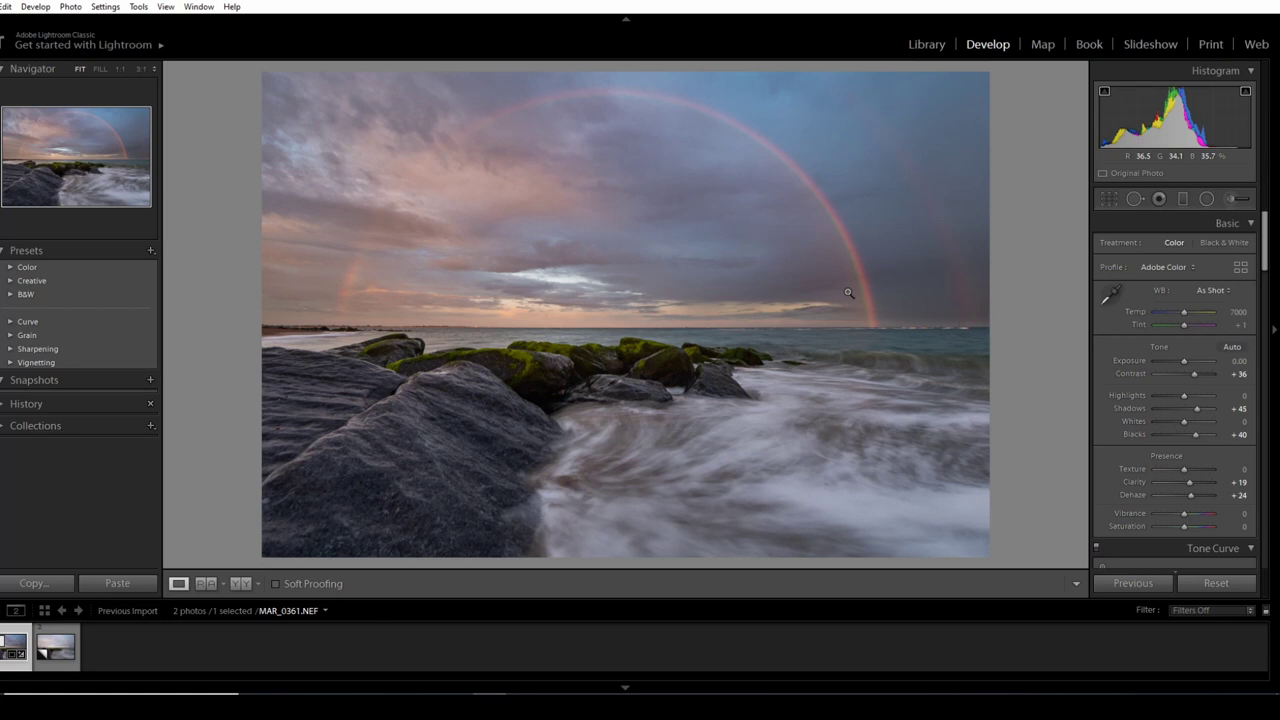
# Lay a graduated filter across the horizon at Temp 7 and Tint 15, toggling it to compare
pyautogui.press('m')
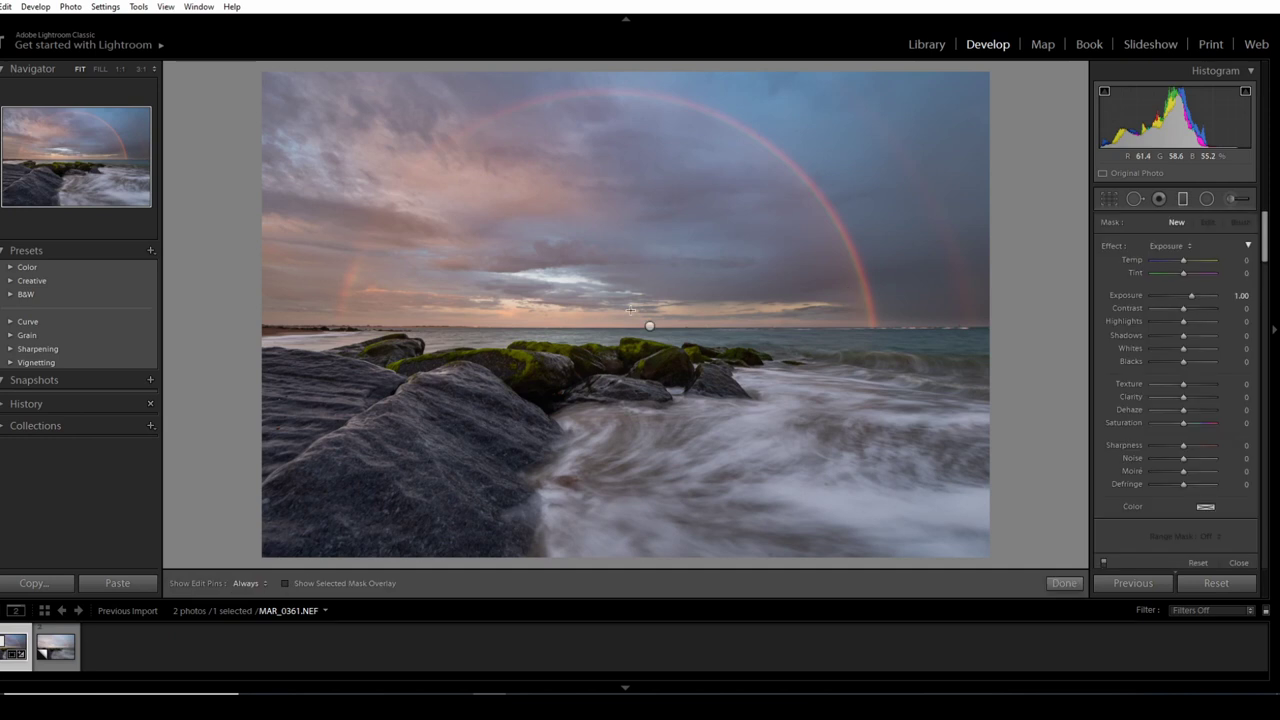
pyautogui.moveTo(631, 311); pyautogui.dragTo(631, 343)
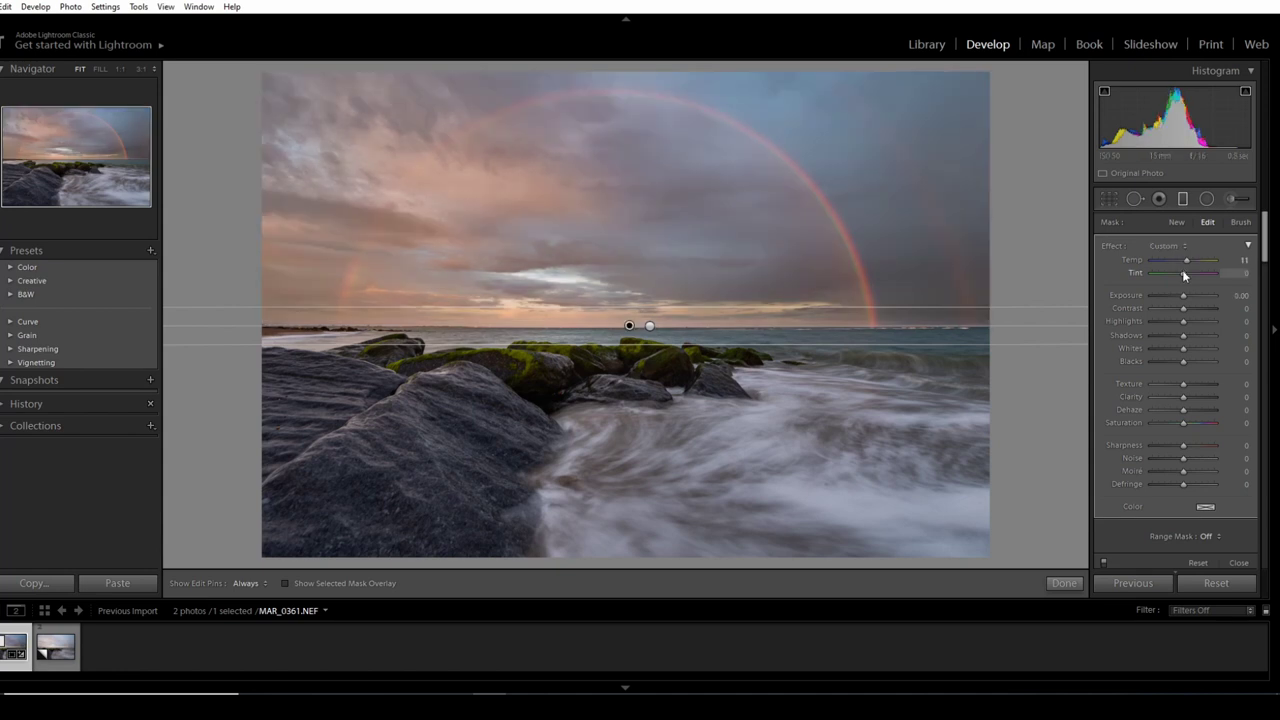
pyautogui.moveTo(1184, 276); pyautogui.dragTo(1189, 276)
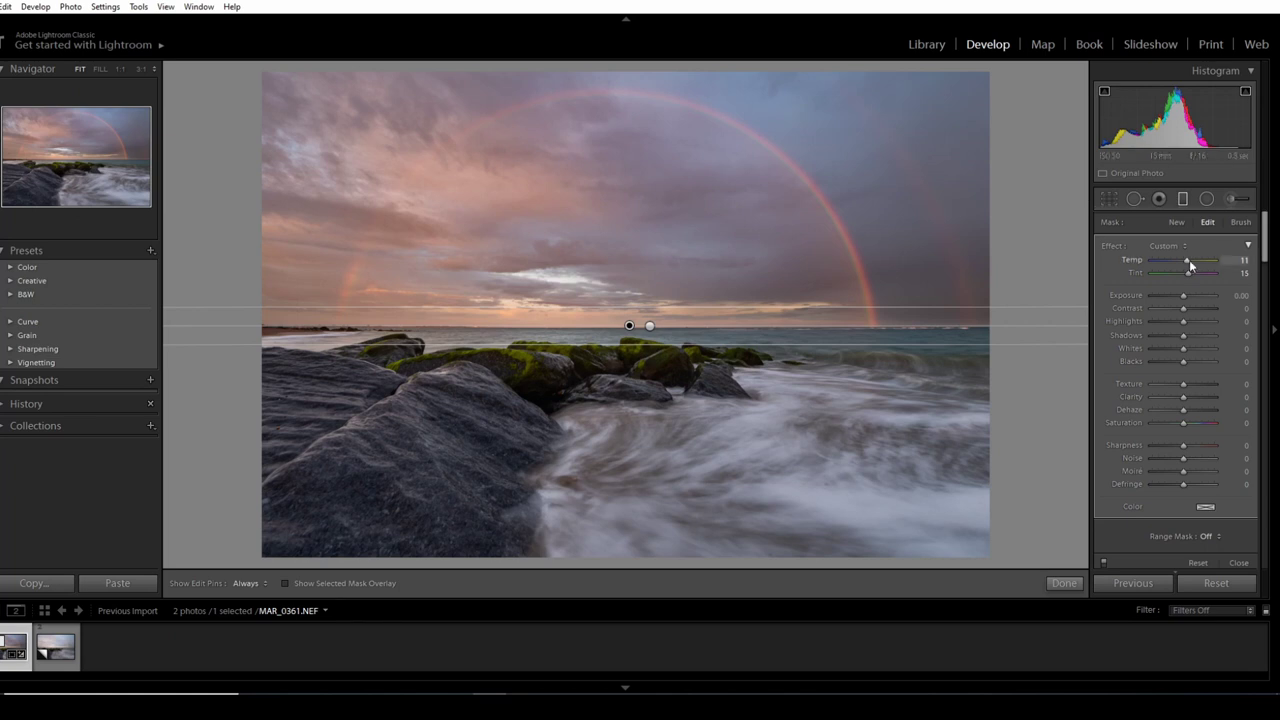
pyautogui.scroll(-4, 1189, 259)
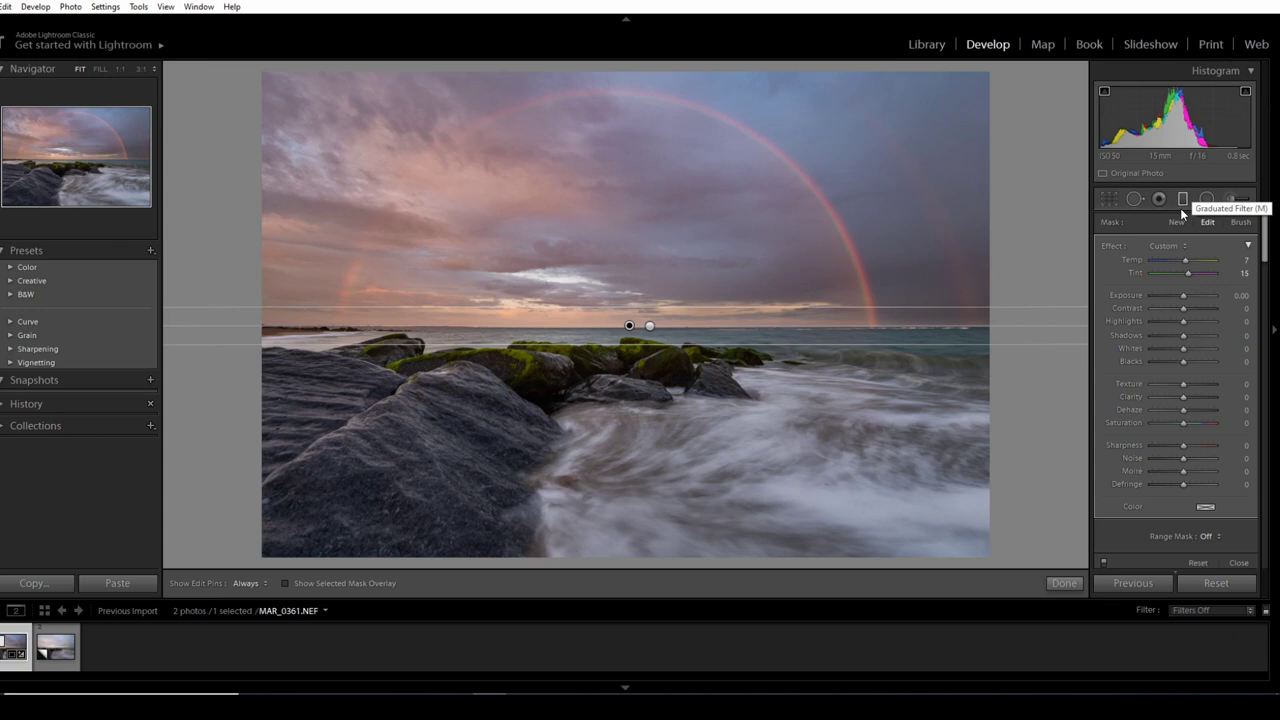
pyautogui.click(1104, 564)
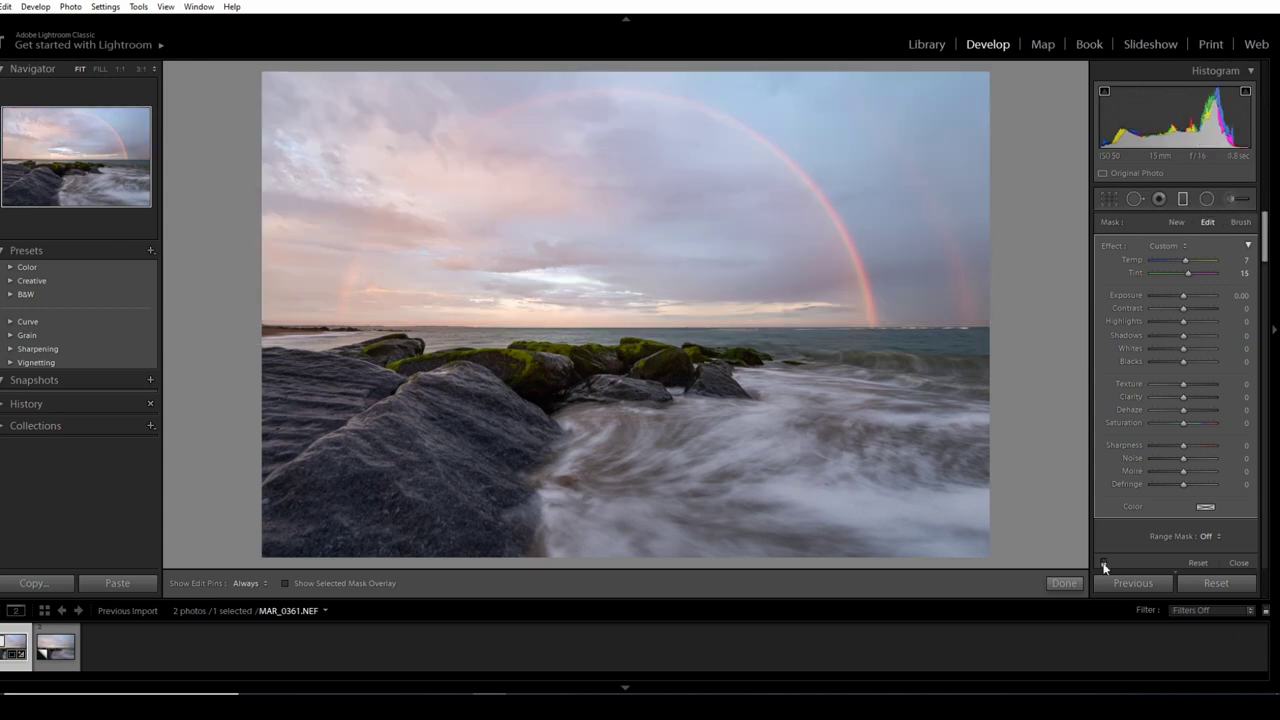
pyautogui.click(1104, 564)
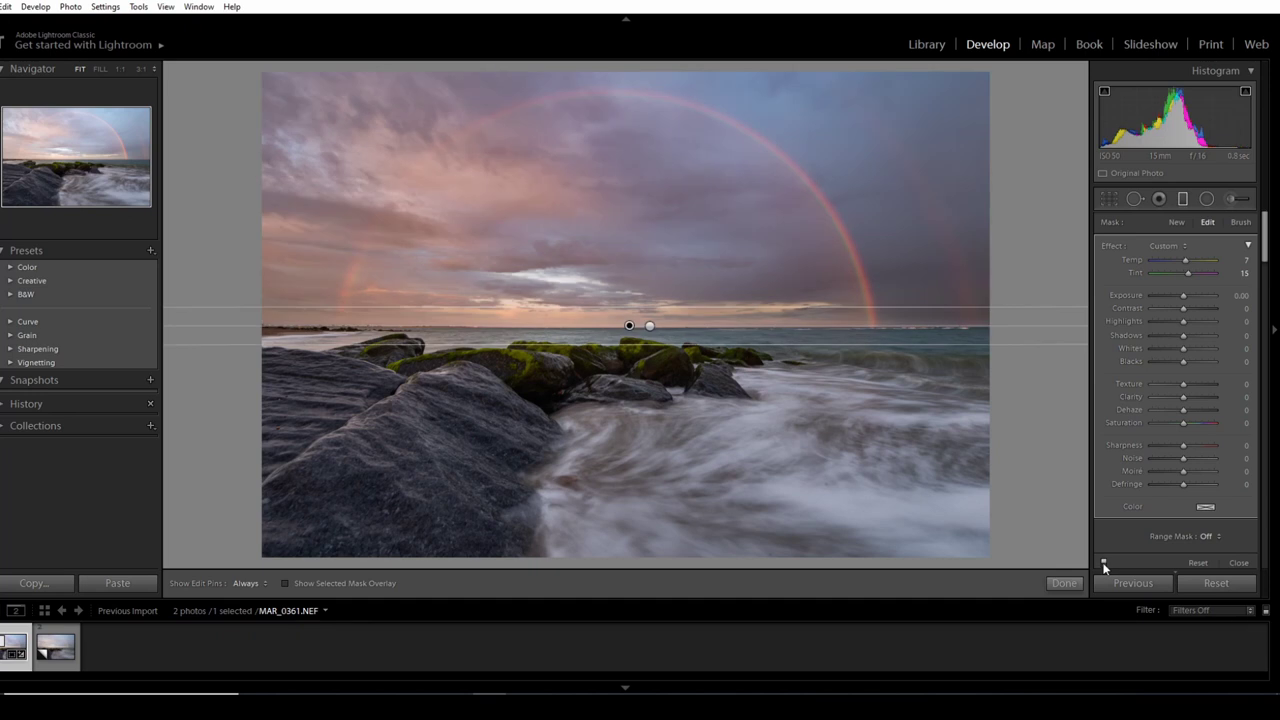
pyautogui.click(1184, 199)
# Add a second graduated filter rising from the bottom with Shadows 24 and cooler temperature and tint
pyautogui.click(1184, 199)
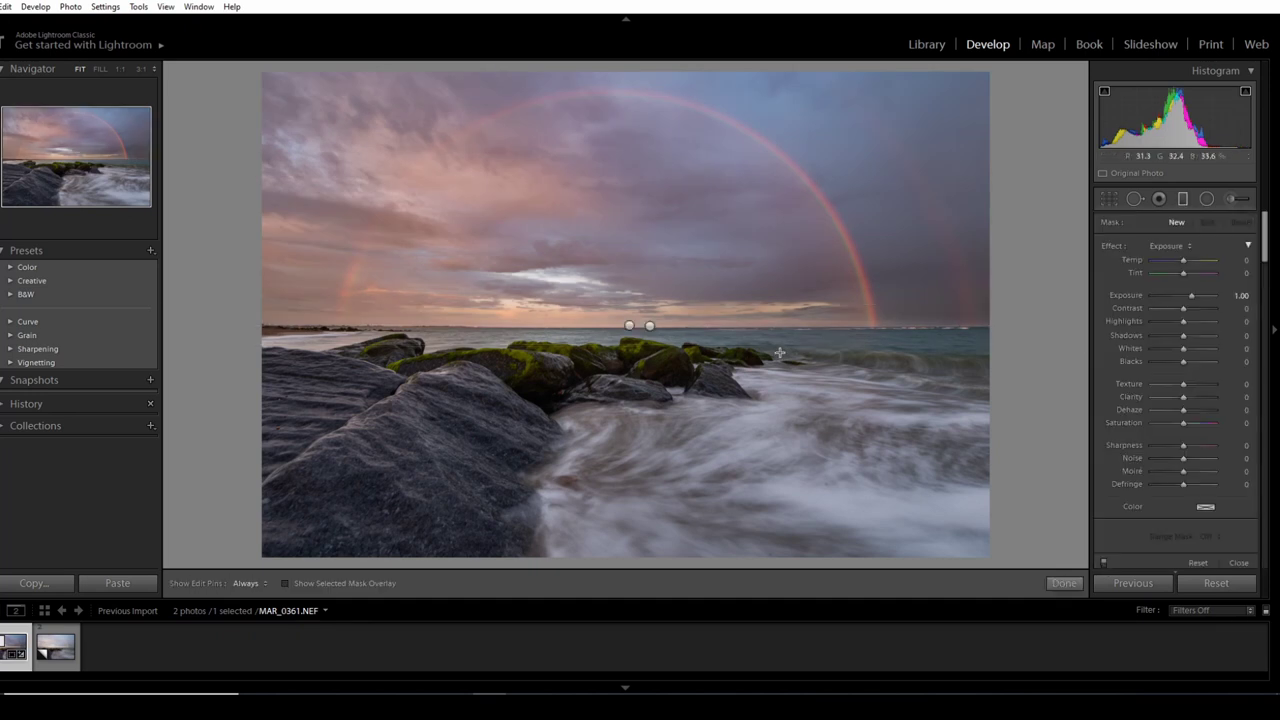
pyautogui.moveTo(779, 352); pyautogui.dragTo(779, 313)
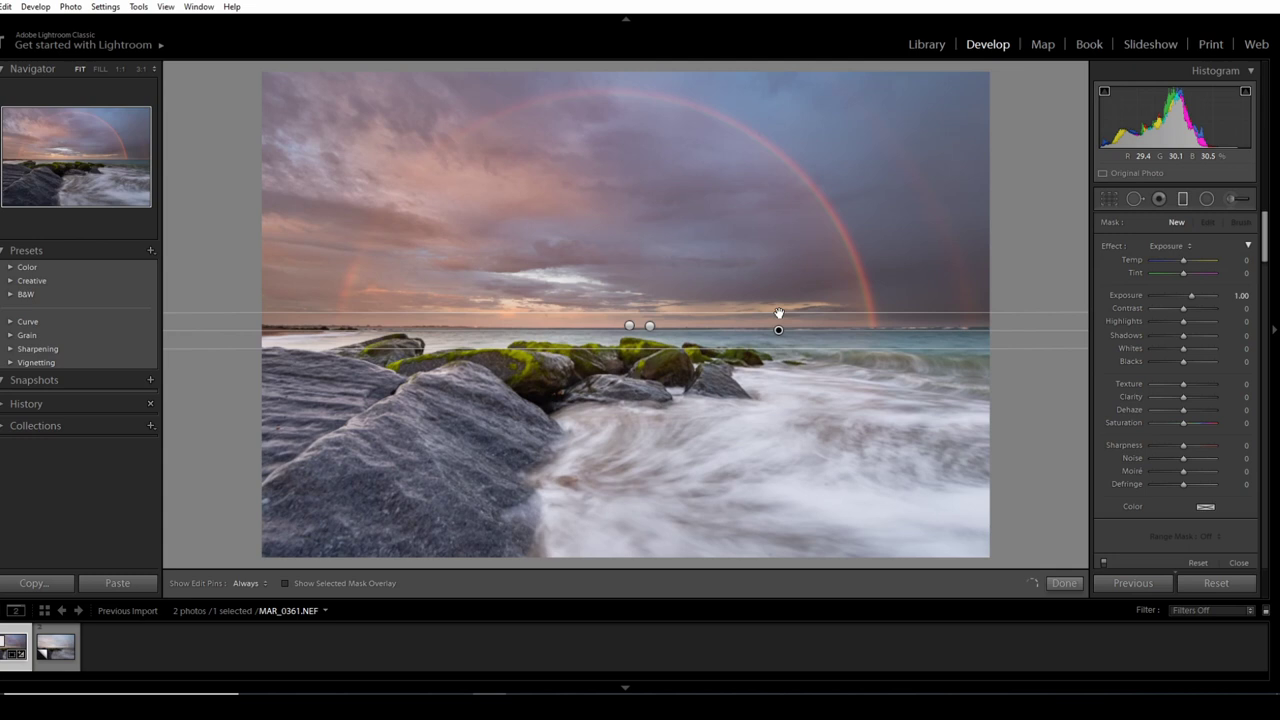
pyautogui.doubleClick(1192, 297)
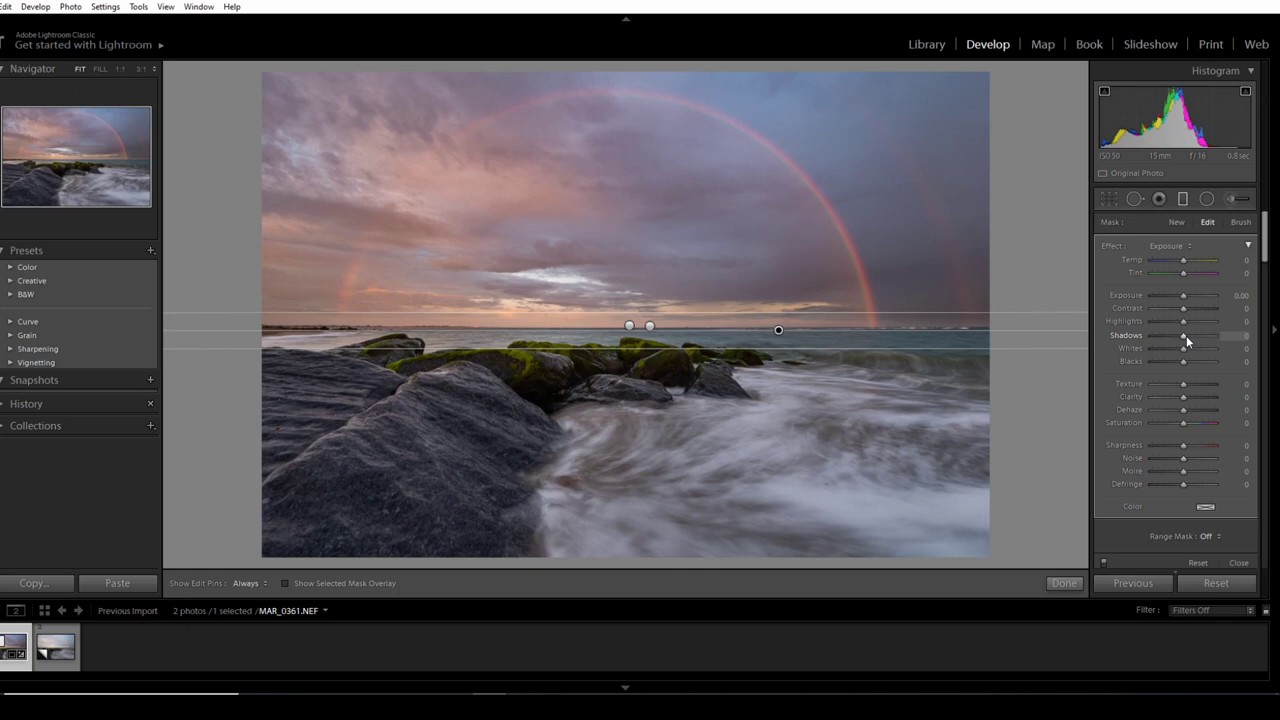
pyautogui.moveTo(1186, 335); pyautogui.dragTo(1191, 335)
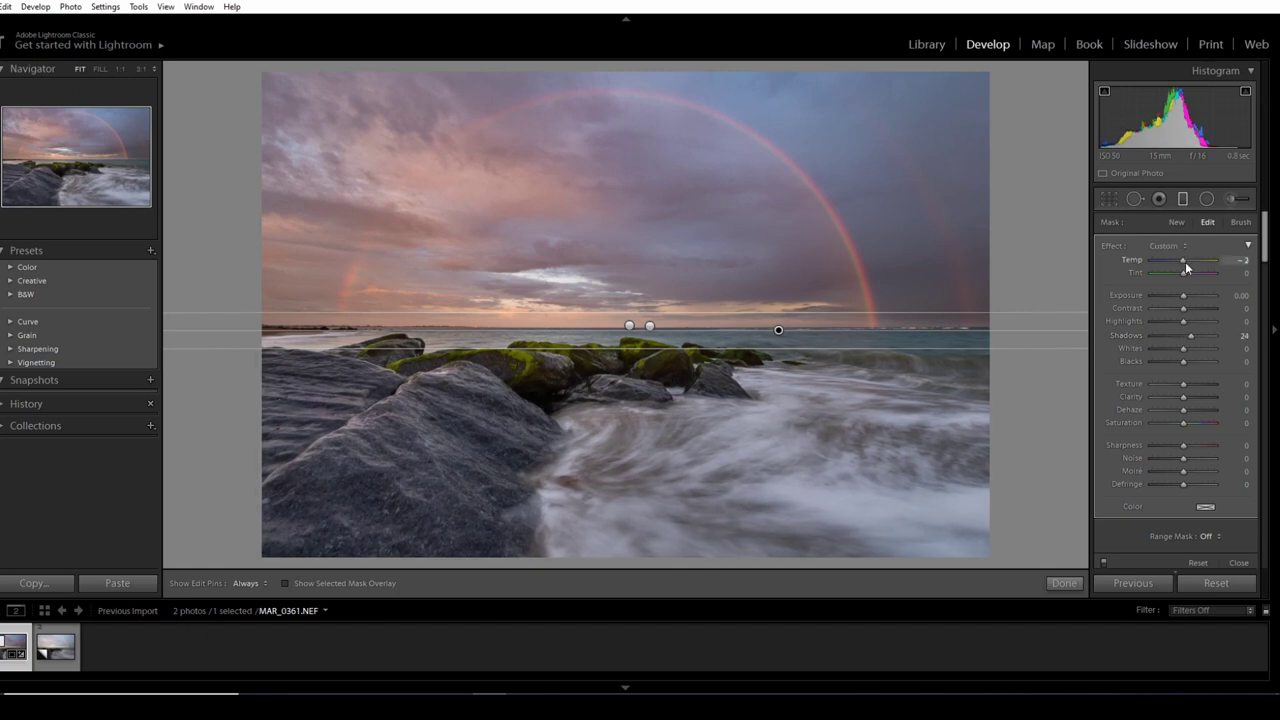
pyautogui.moveTo(1186, 262); pyautogui.dragTo(1182, 261)
pyautogui.moveTo(1183, 273); pyautogui.dragTo(1181, 273)
pyautogui.click(1182, 199)
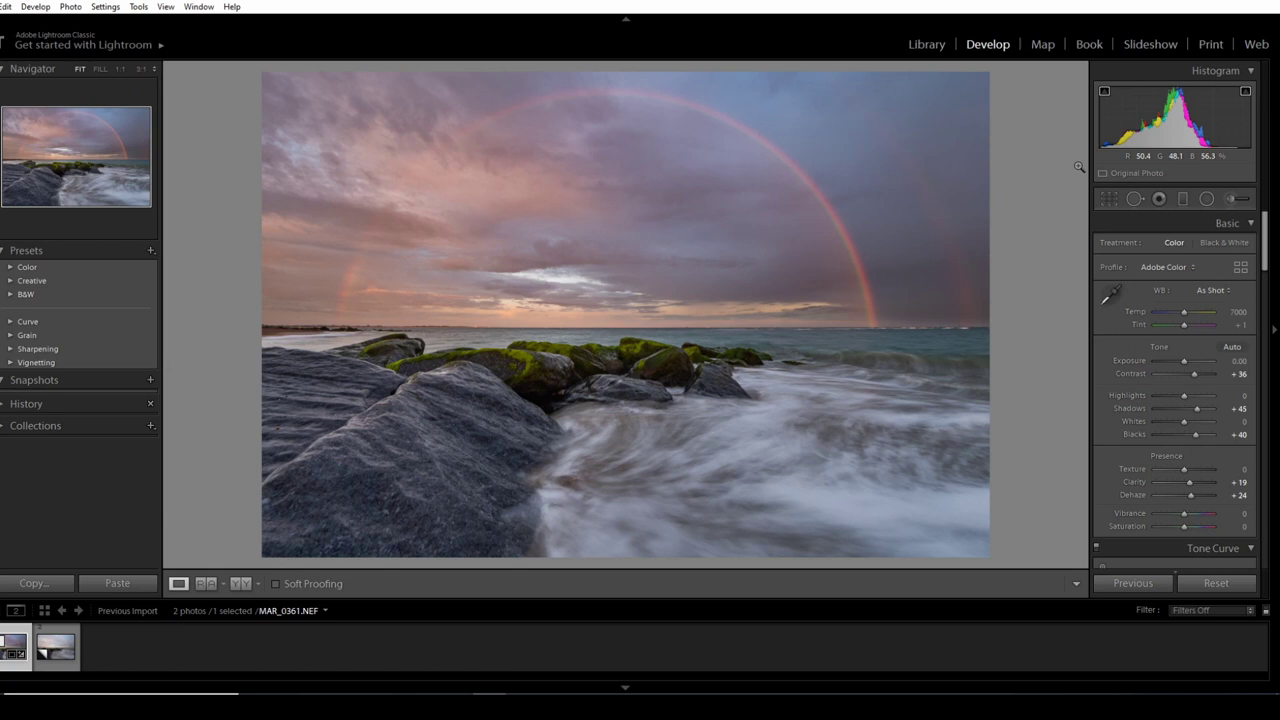
# Raise the horizon filter's Contrast to 50 and close the graduated filter tool
pyautogui.click(1181, 198)
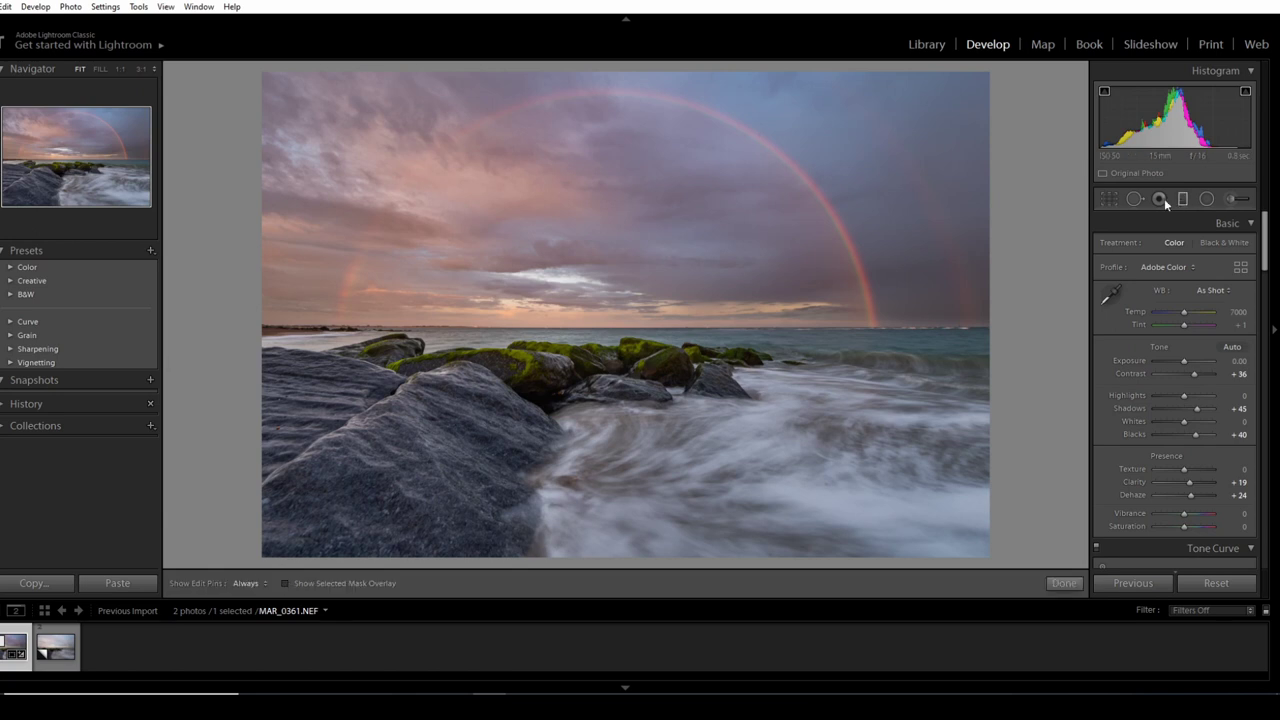
pyautogui.click(630, 326)
pyautogui.click(630, 325)
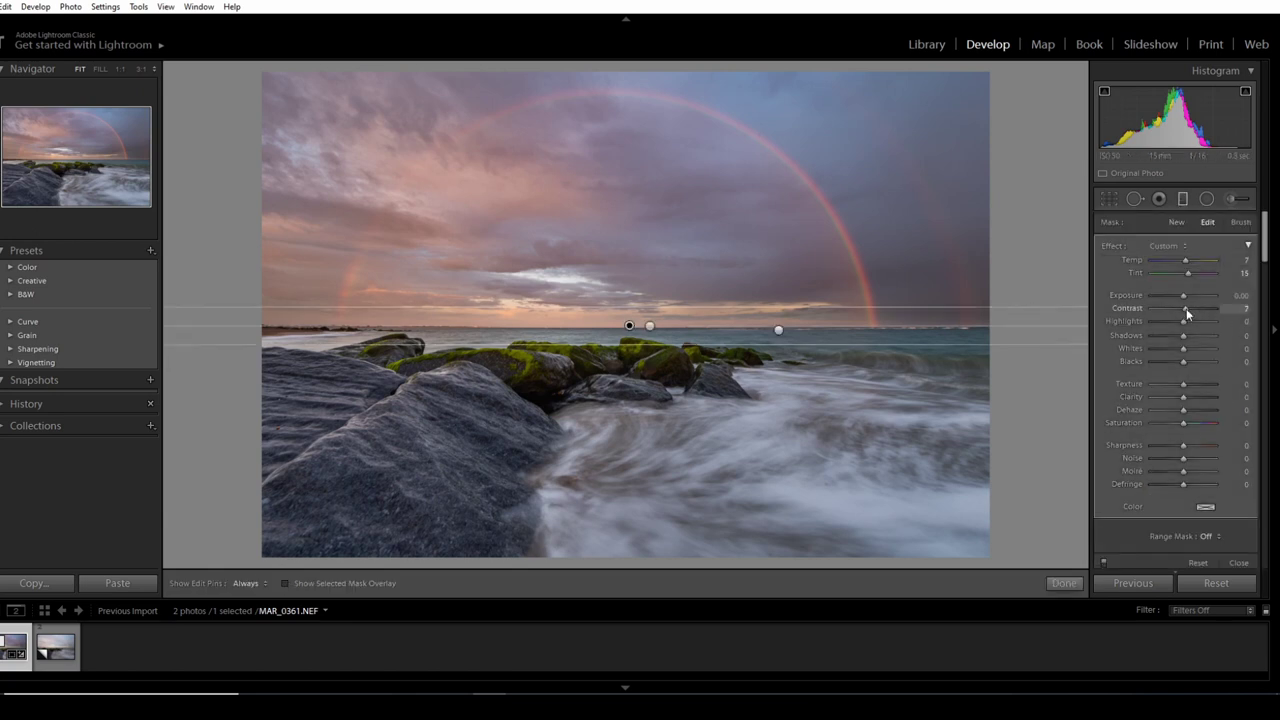
pyautogui.moveTo(1186, 308); pyautogui.dragTo(1201, 310)
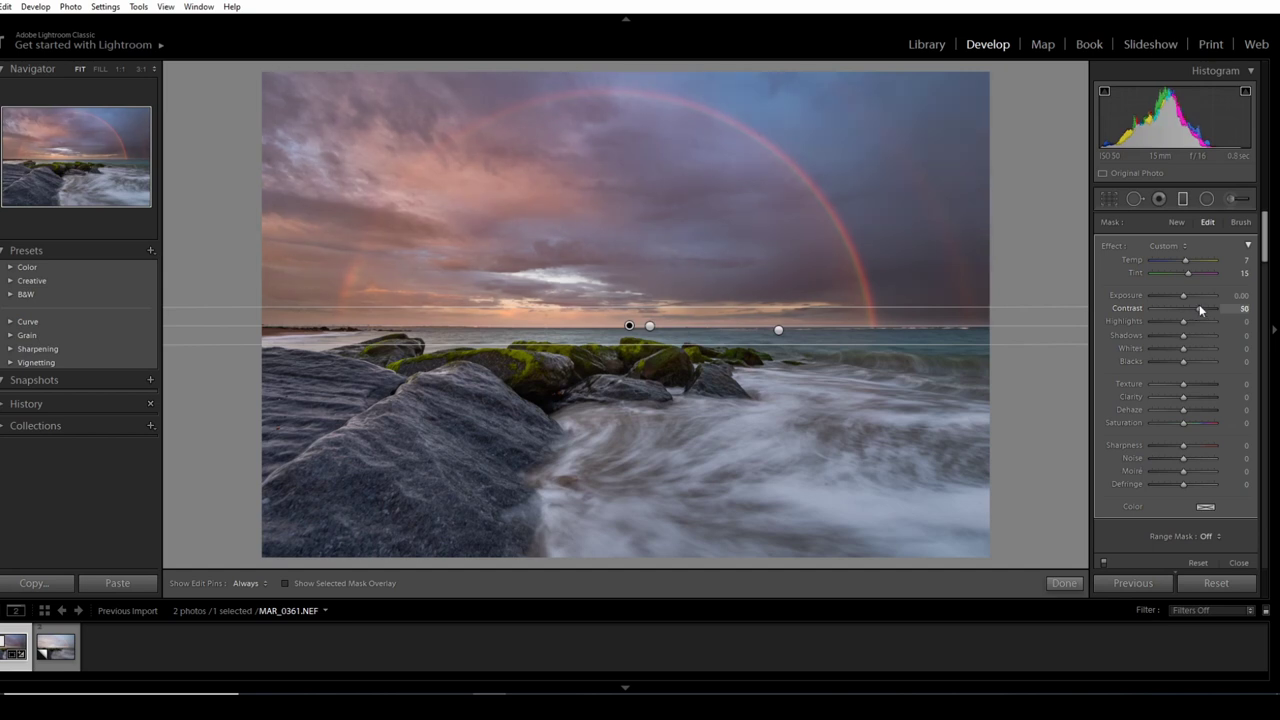
pyautogui.click(1184, 200)
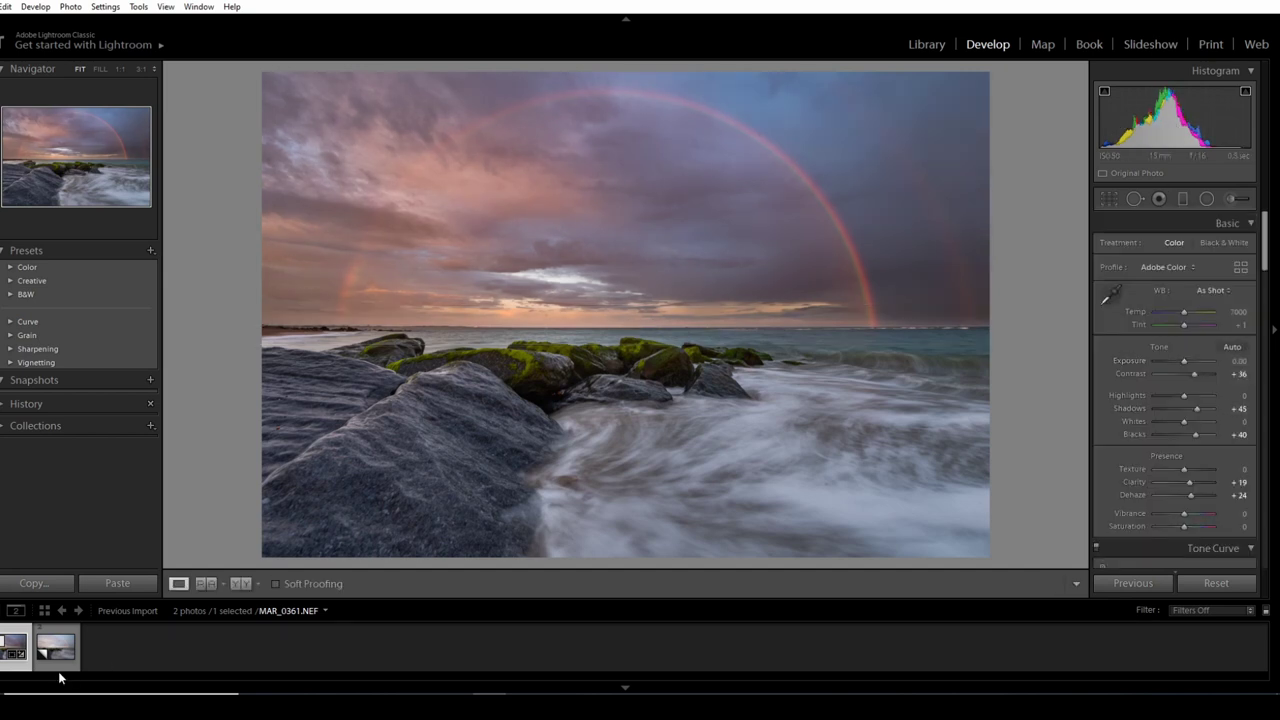
# Make a virtual copy, reset all its settings, and return to the edited MAR_0361.NEF
pyautogui.hotkey('ctrl', "'")
pyautogui.hotkey('ctrl', 'shift', 'r')
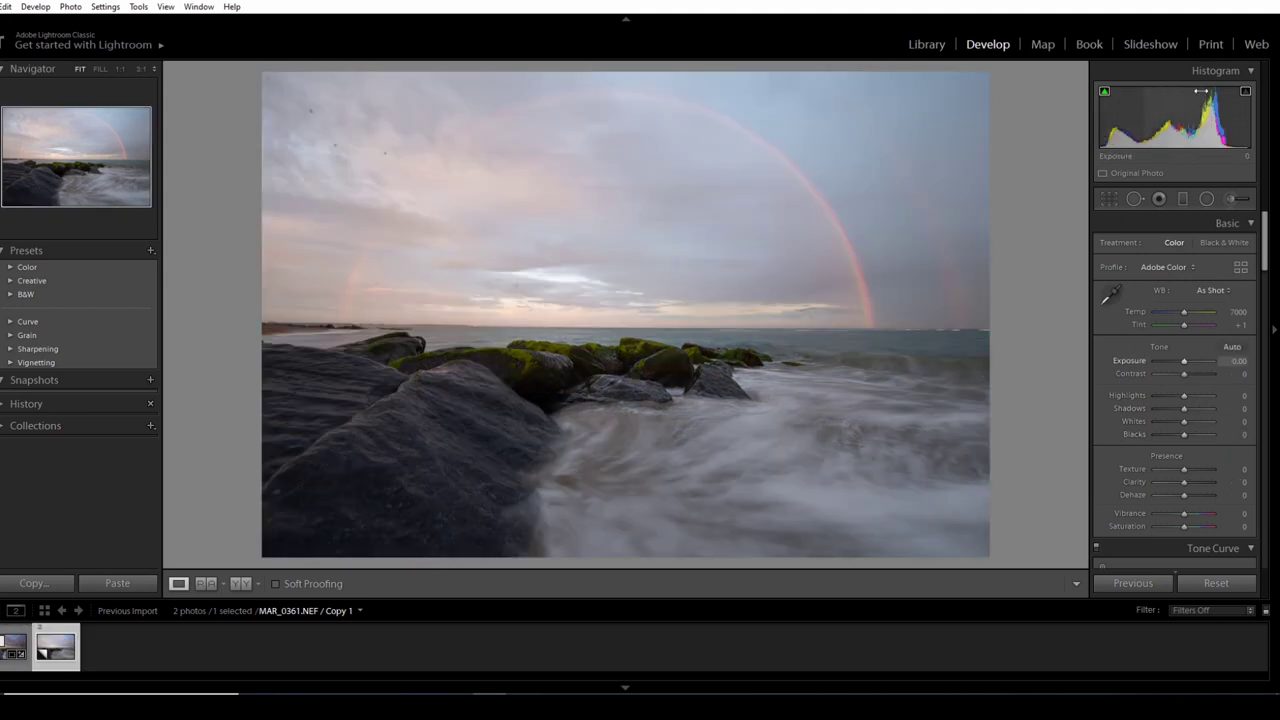
pyautogui.click(14, 646)
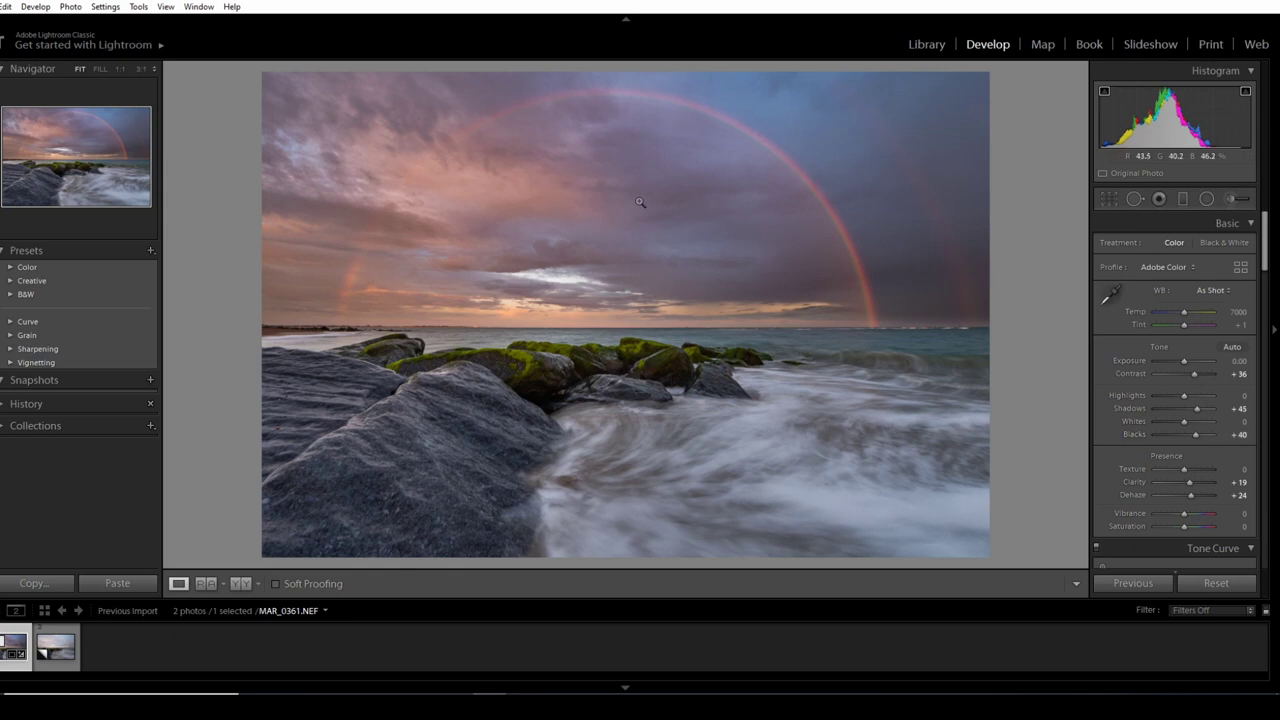
# At 1:1, heal an upper-sky dust spot, enlarge the tiny heal spot near the top, then fit
pyautogui.click(610, 180)
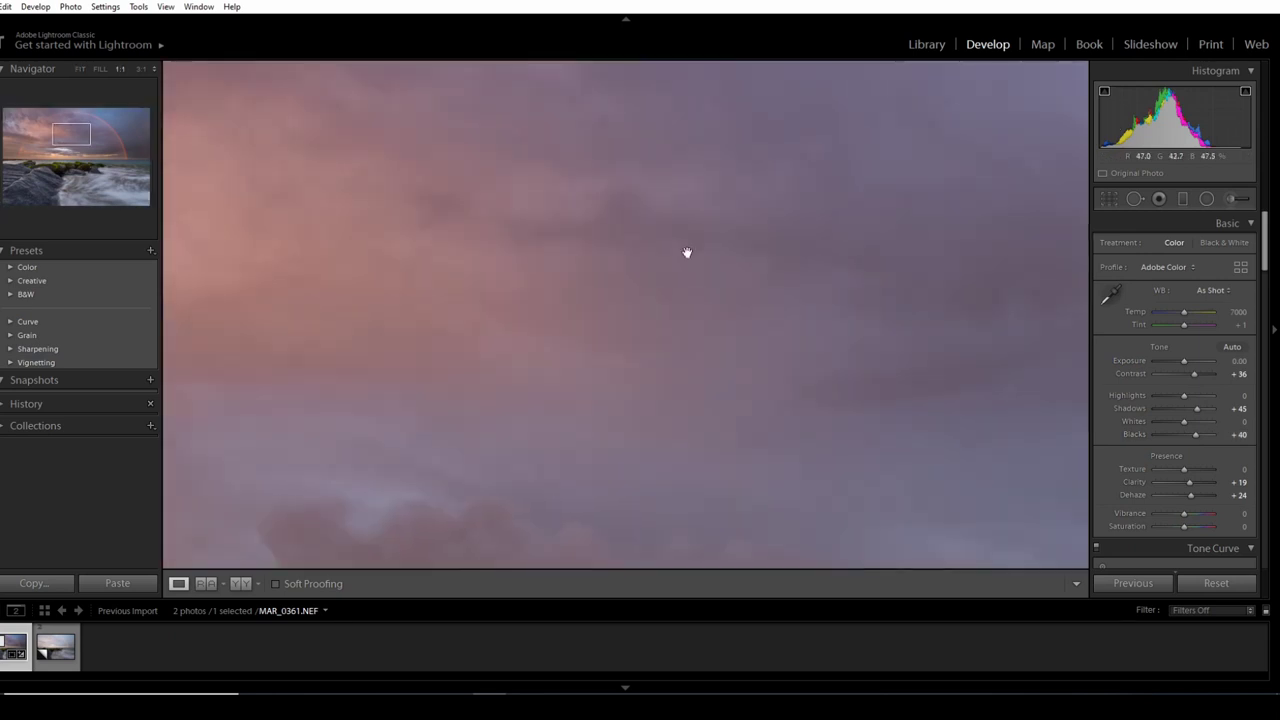
pyautogui.click(1135, 198)
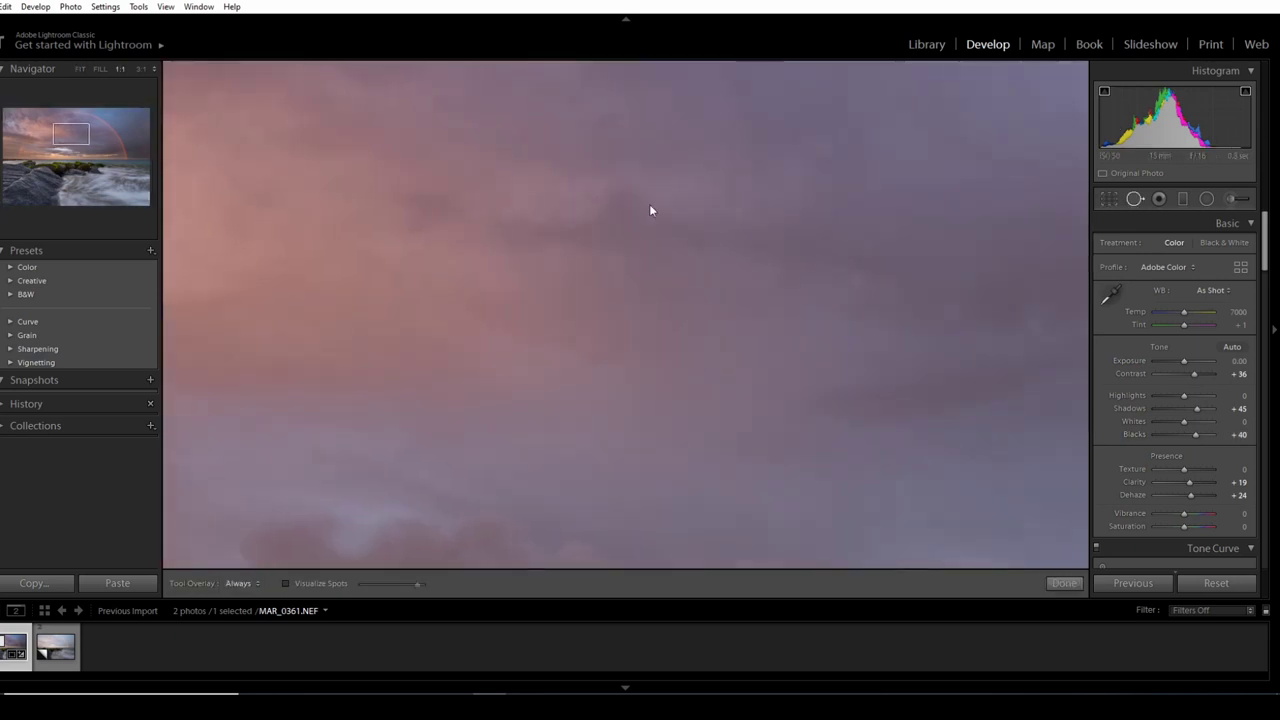
pyautogui.scroll(5, 640, 210)
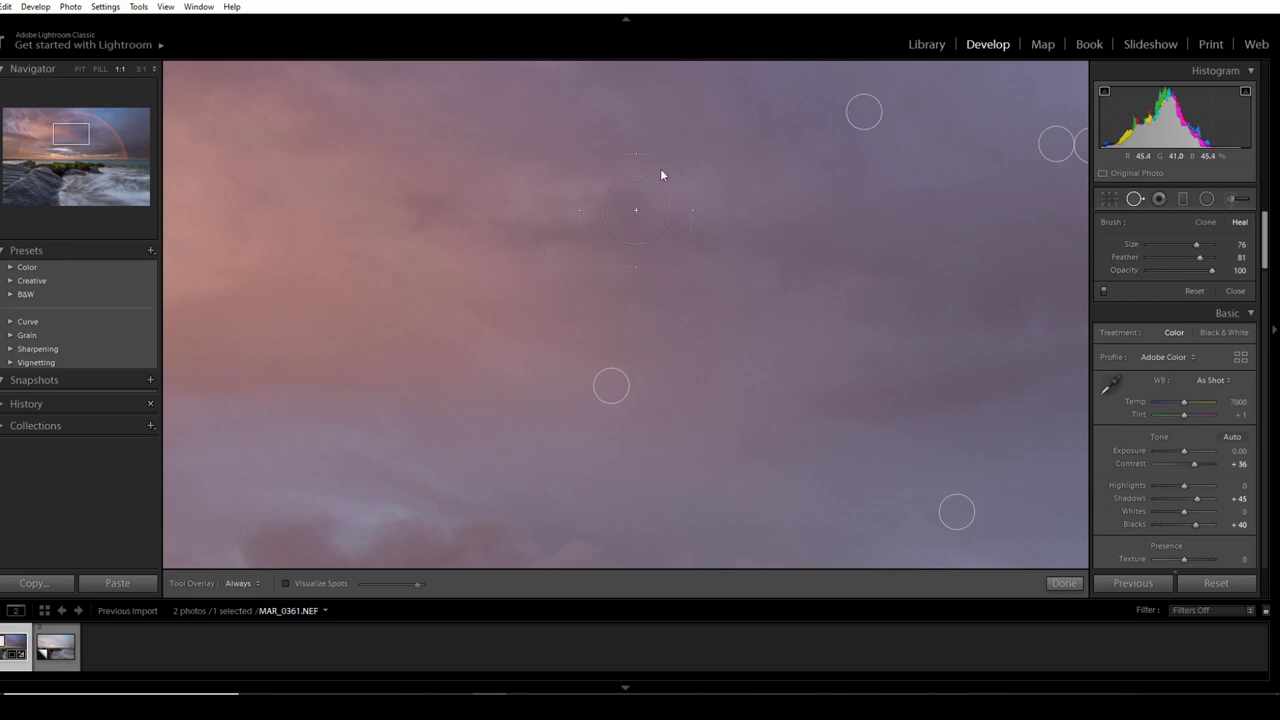
pyautogui.click(636, 210)
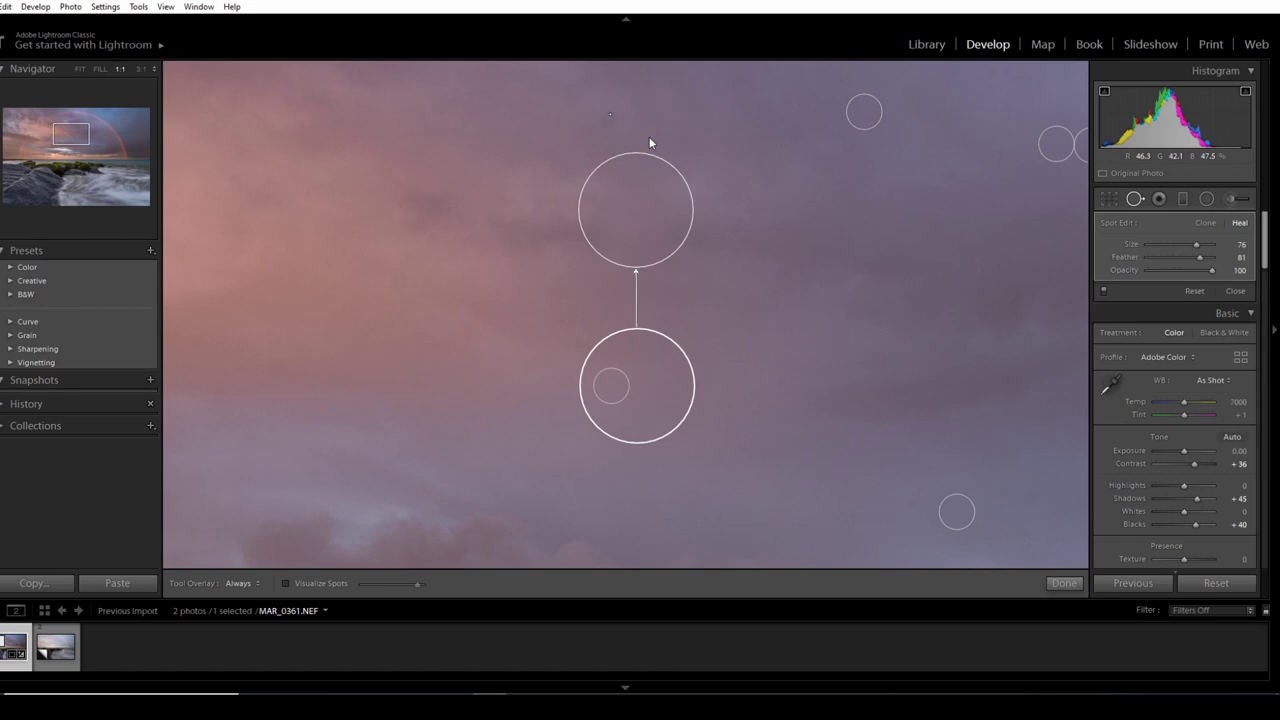
pyautogui.press('Escape')
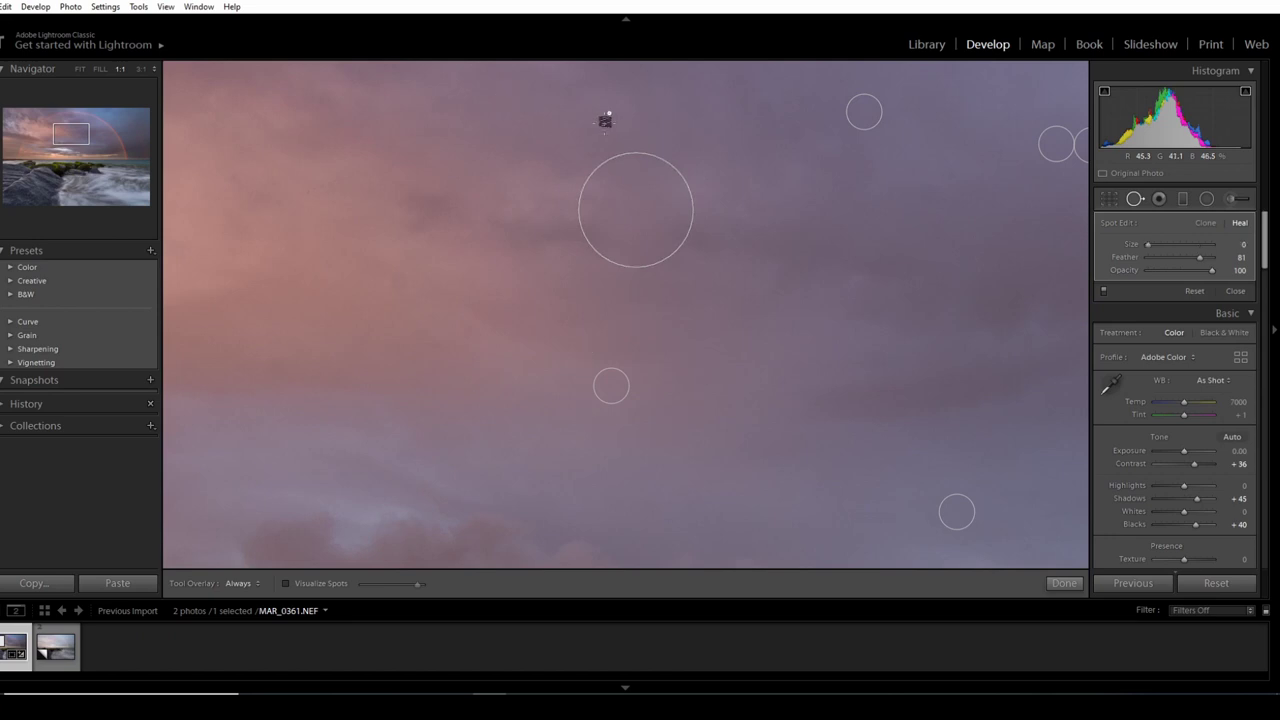
pyautogui.click(607, 117)
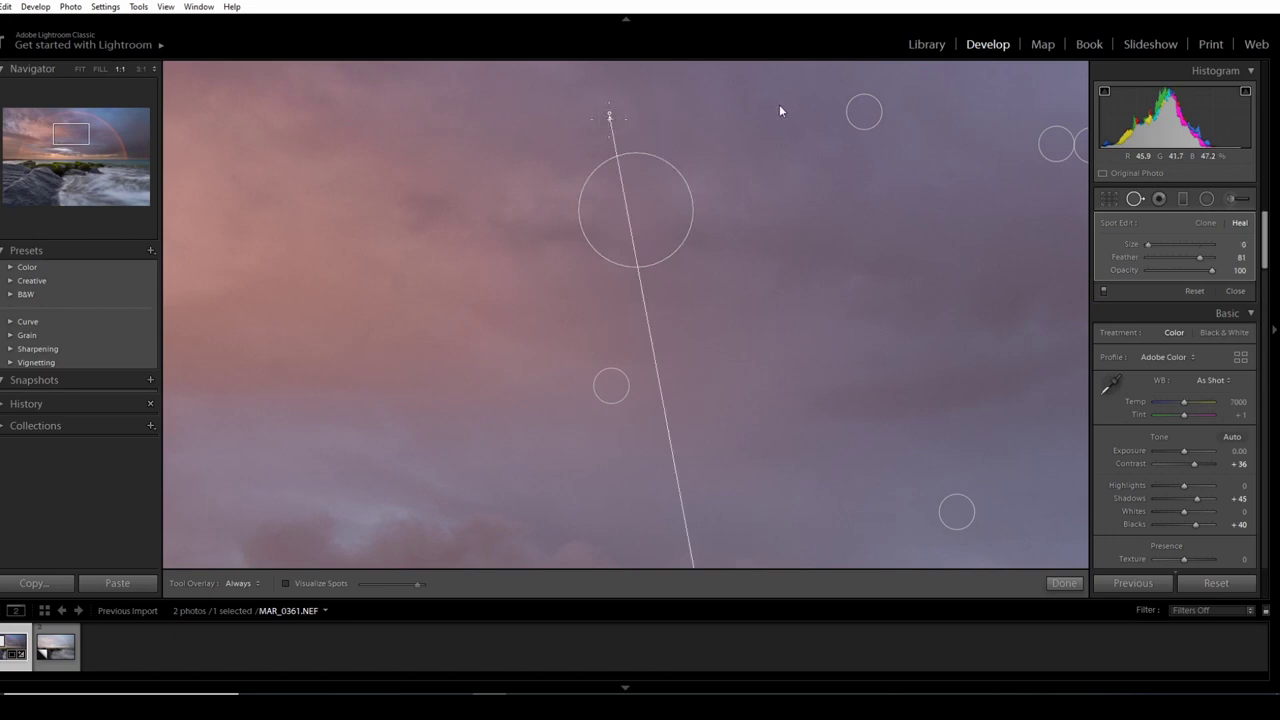
pyautogui.press(']')
pyautogui.press(']')
pyautogui.press(']')
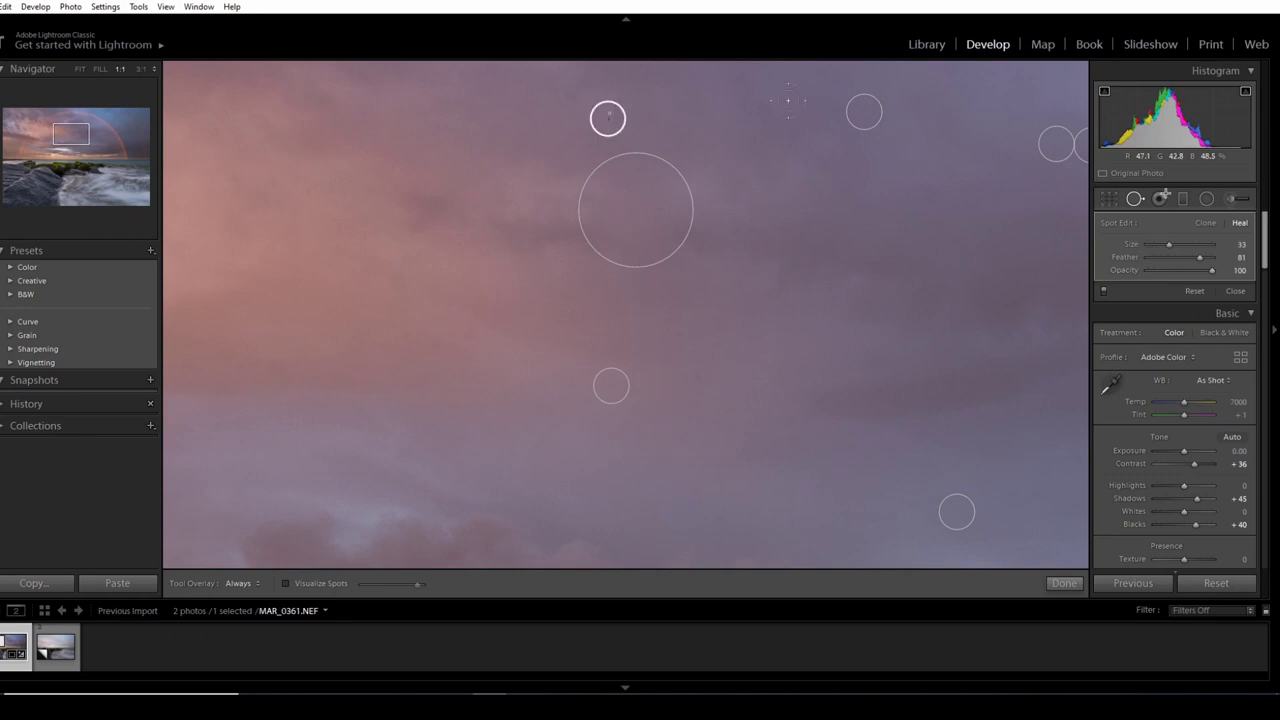
pyautogui.press('q')
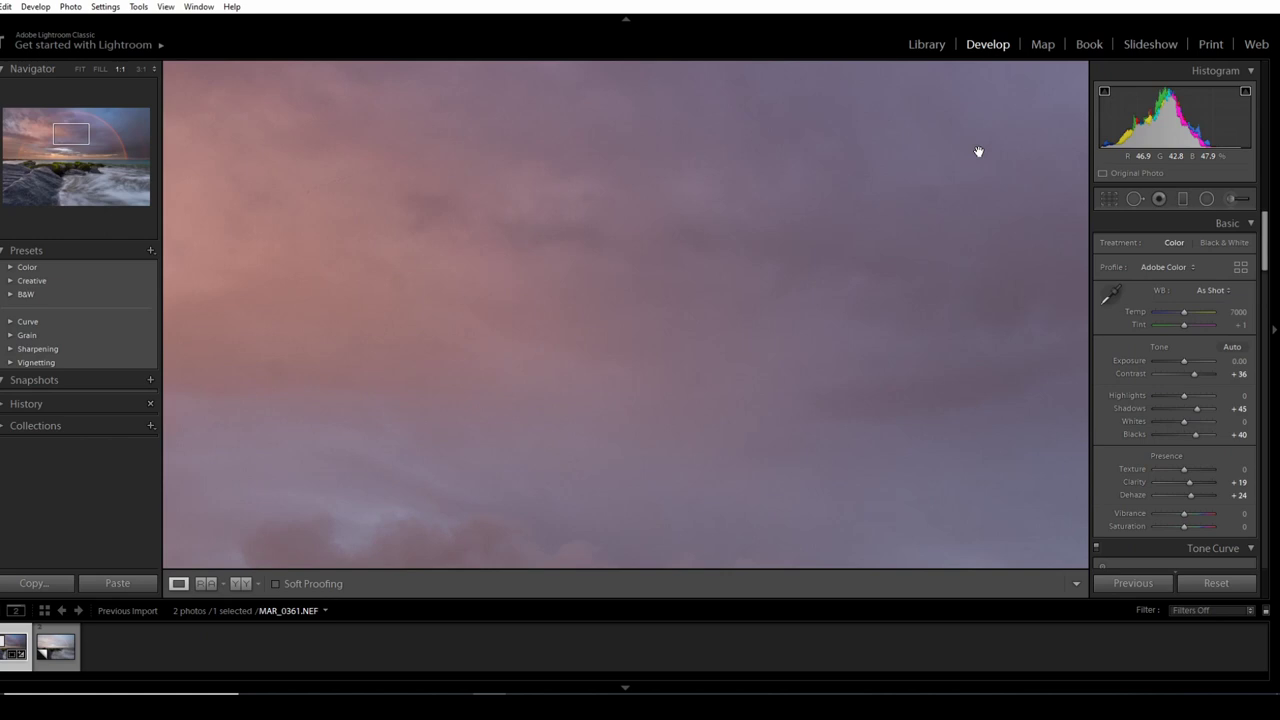
pyautogui.click(978, 151)
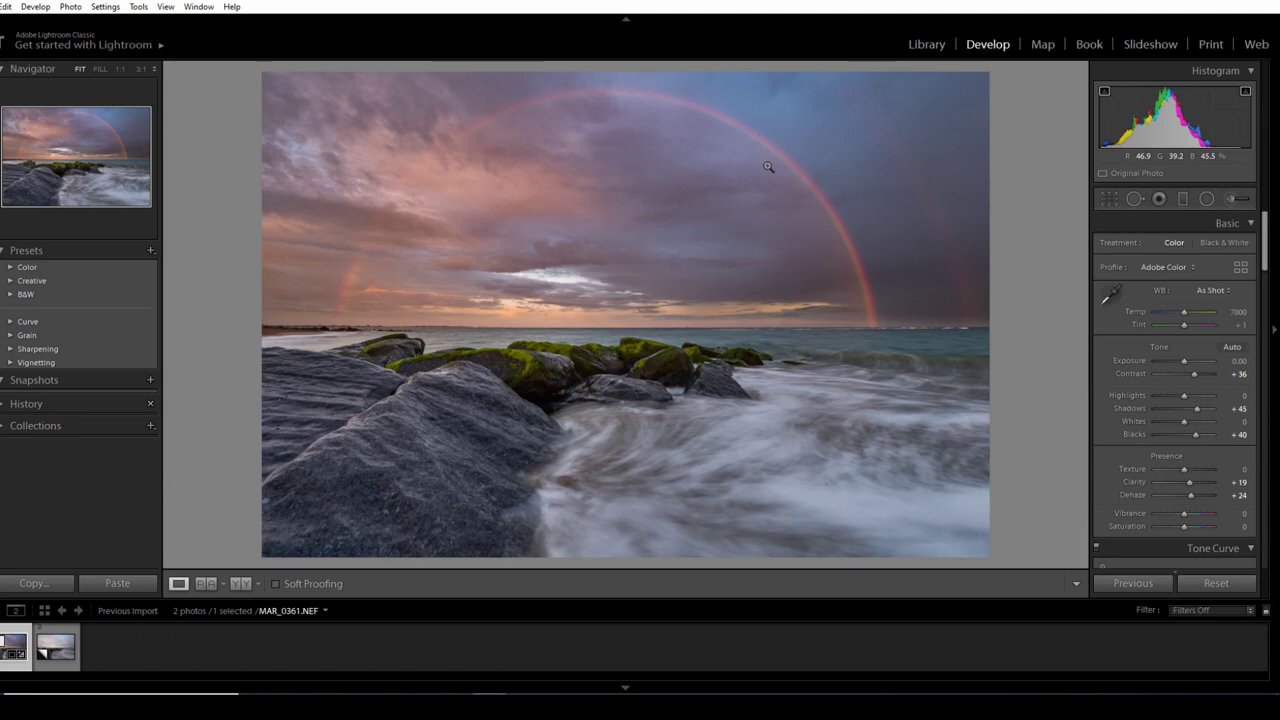
# Zoom to 1:1 on the rainbow and heal two dust spots in the sky near it
pyautogui.click(768, 166)
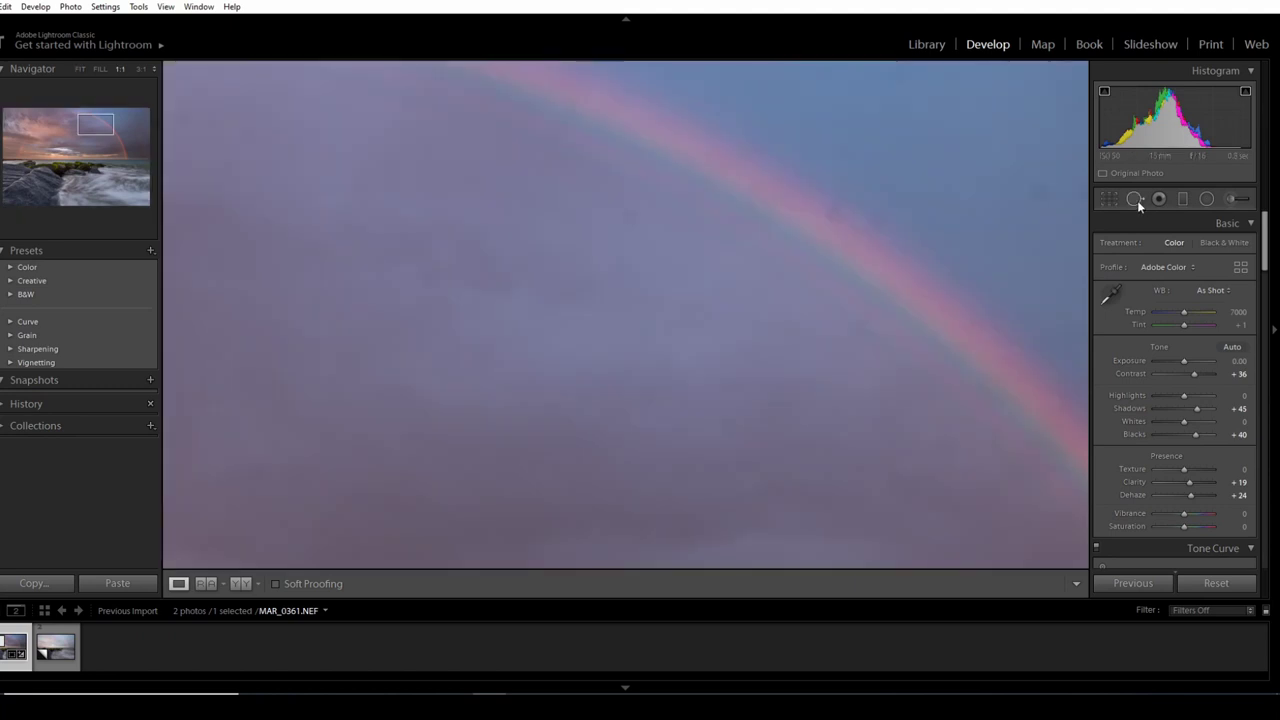
pyautogui.click(1136, 199)
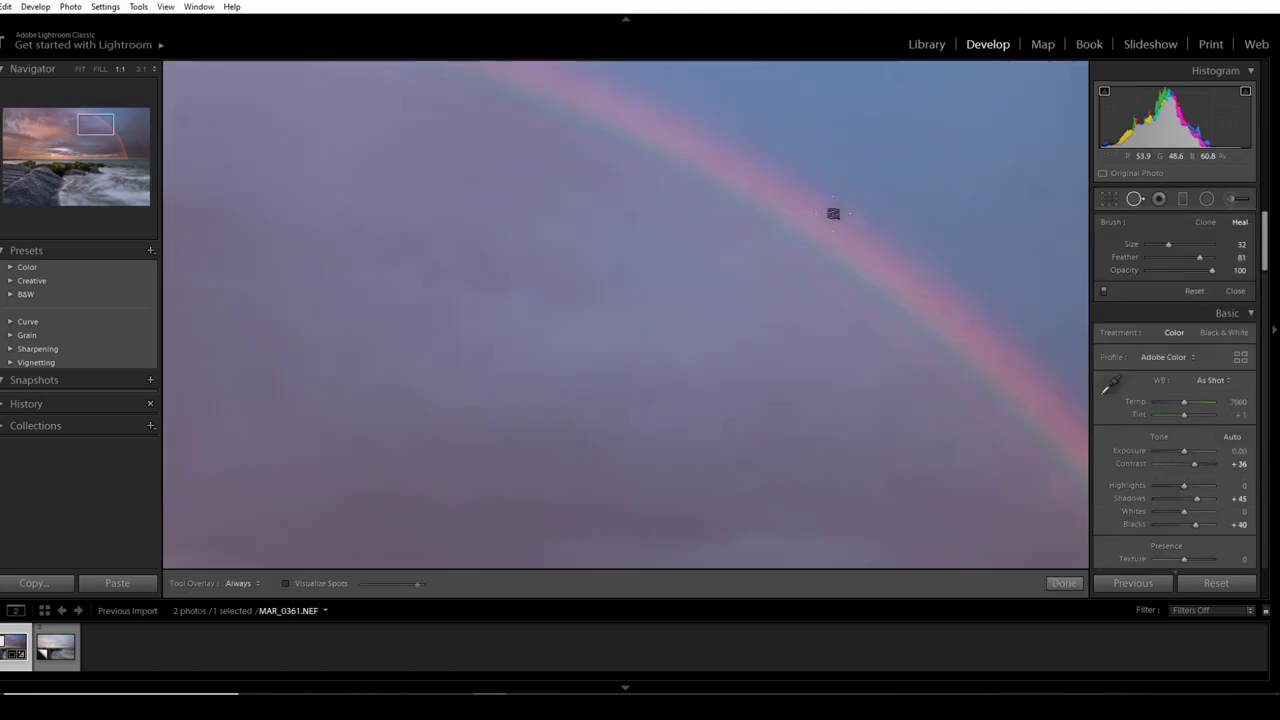
pyautogui.click(833, 213)
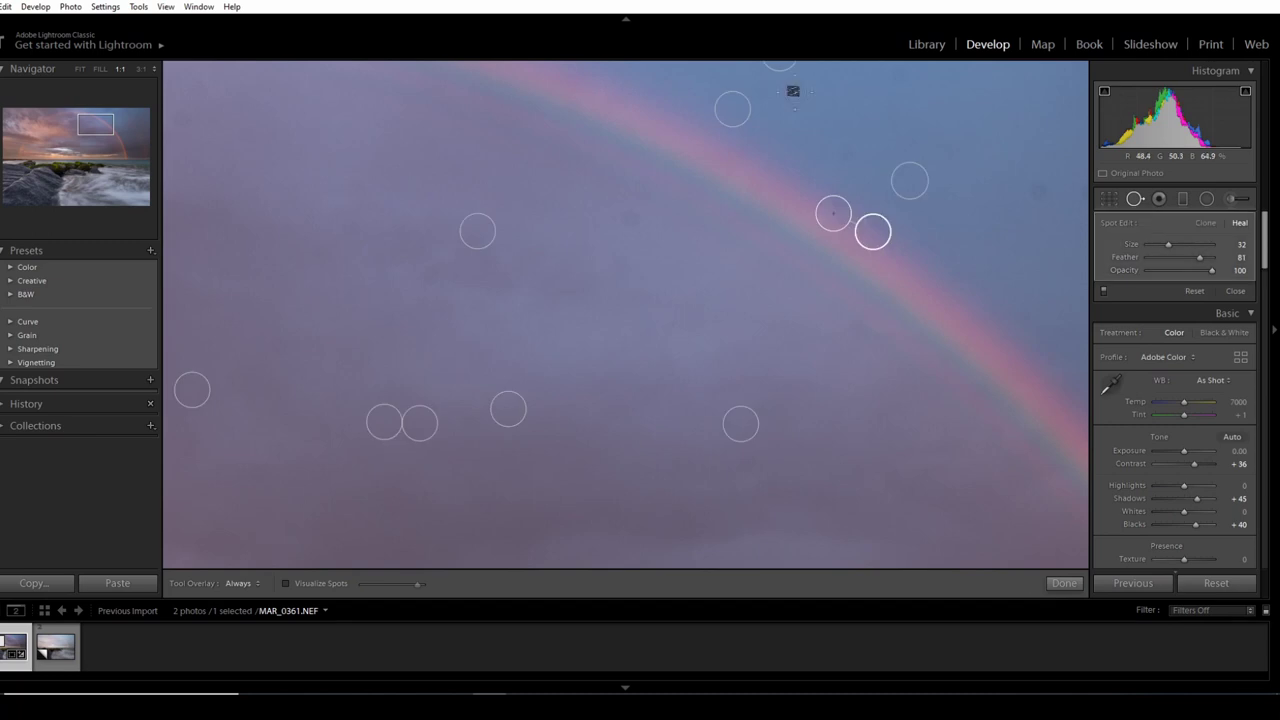
pyautogui.click(629, 220)
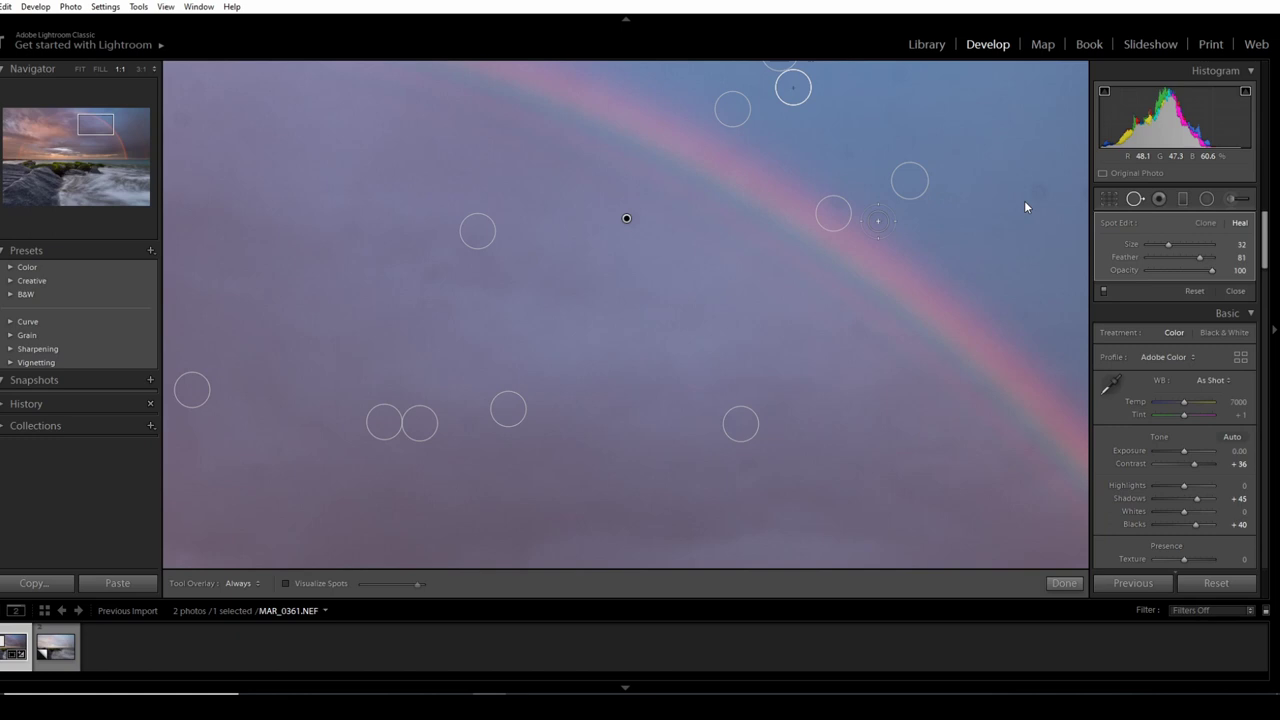
# Finish spot removal, then reopen it with Q to review the heal spots and close it
pyautogui.click(1134, 199)
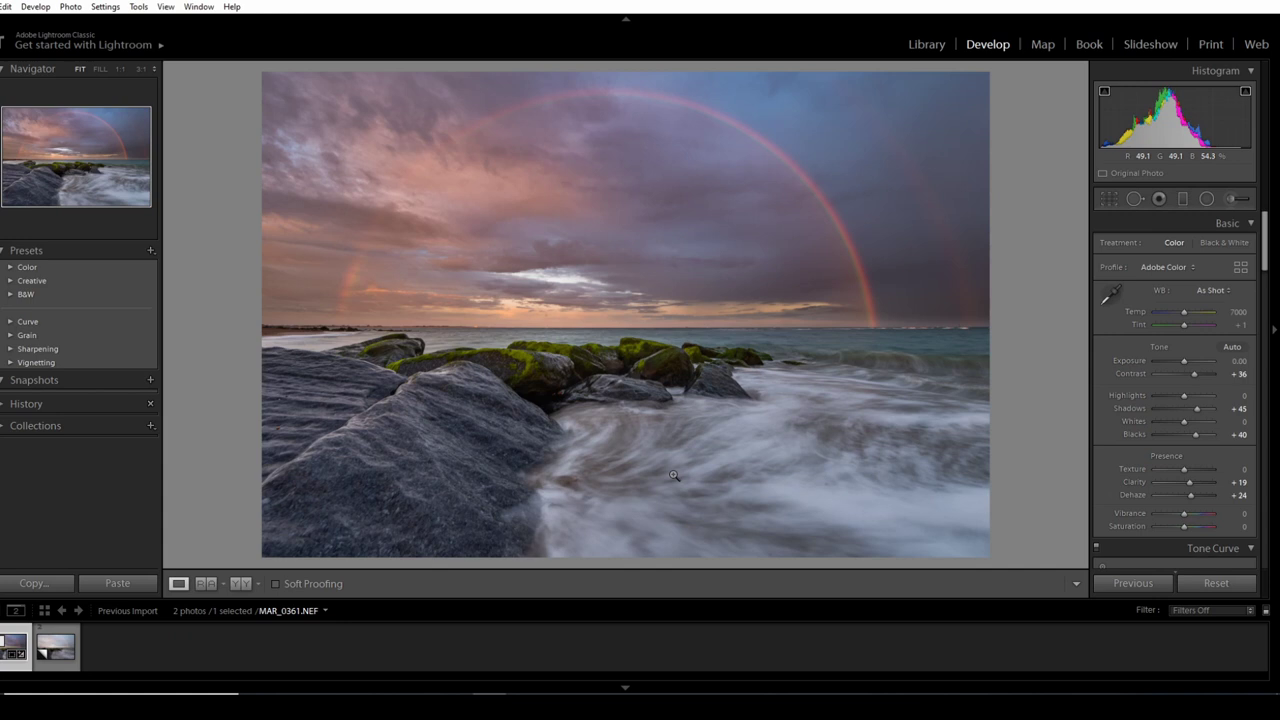
pyautogui.press('q')
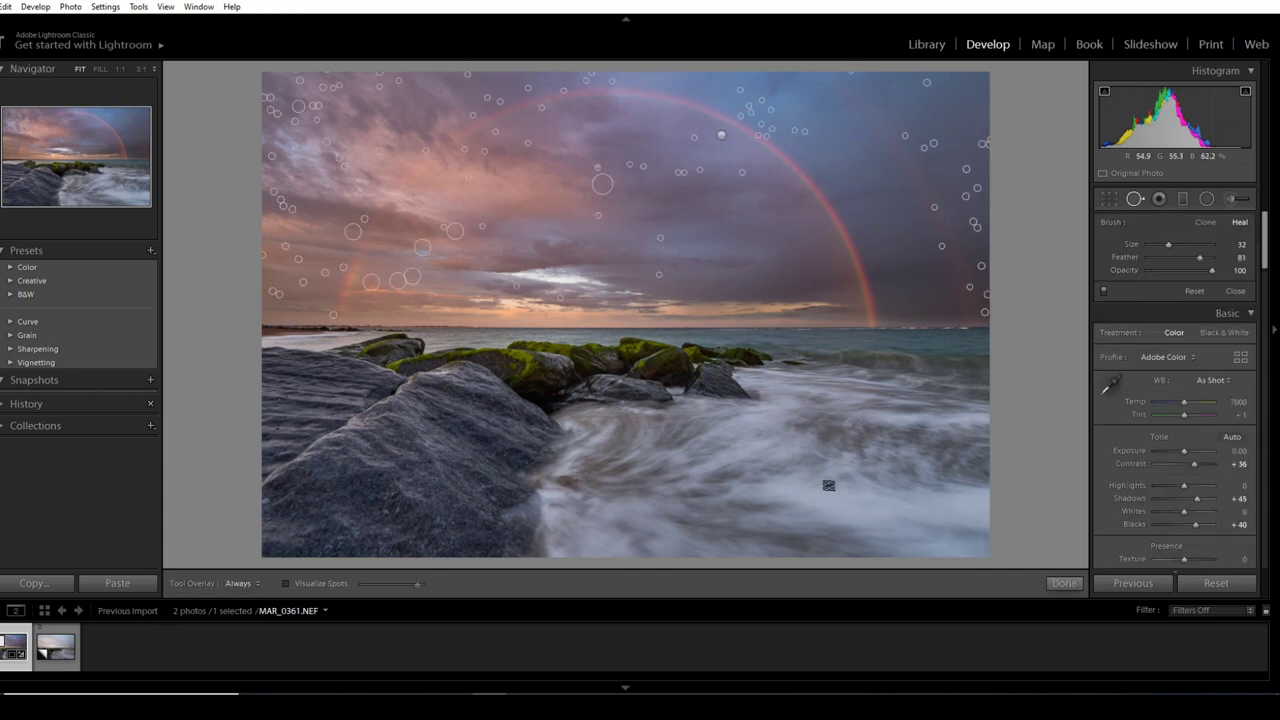
pyautogui.click(1133, 200)
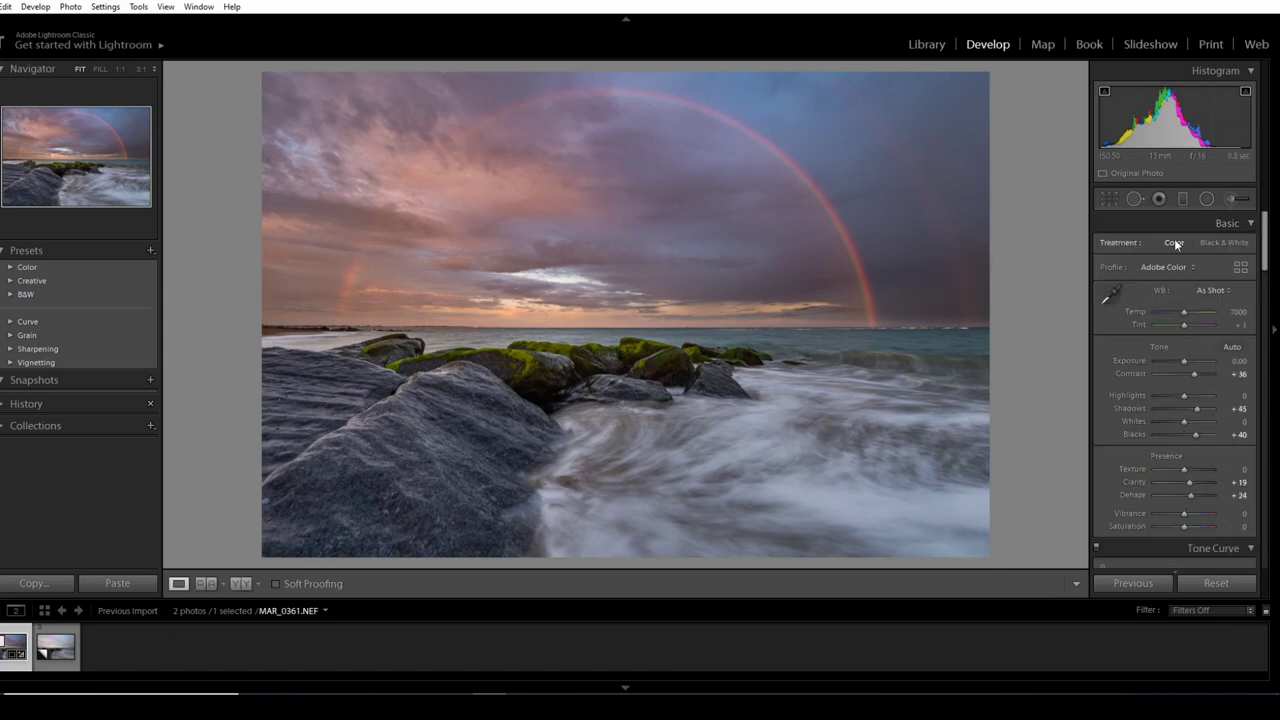
# Paint an Adjustment Brush stroke across the swirling foreground water
pyautogui.press('k')
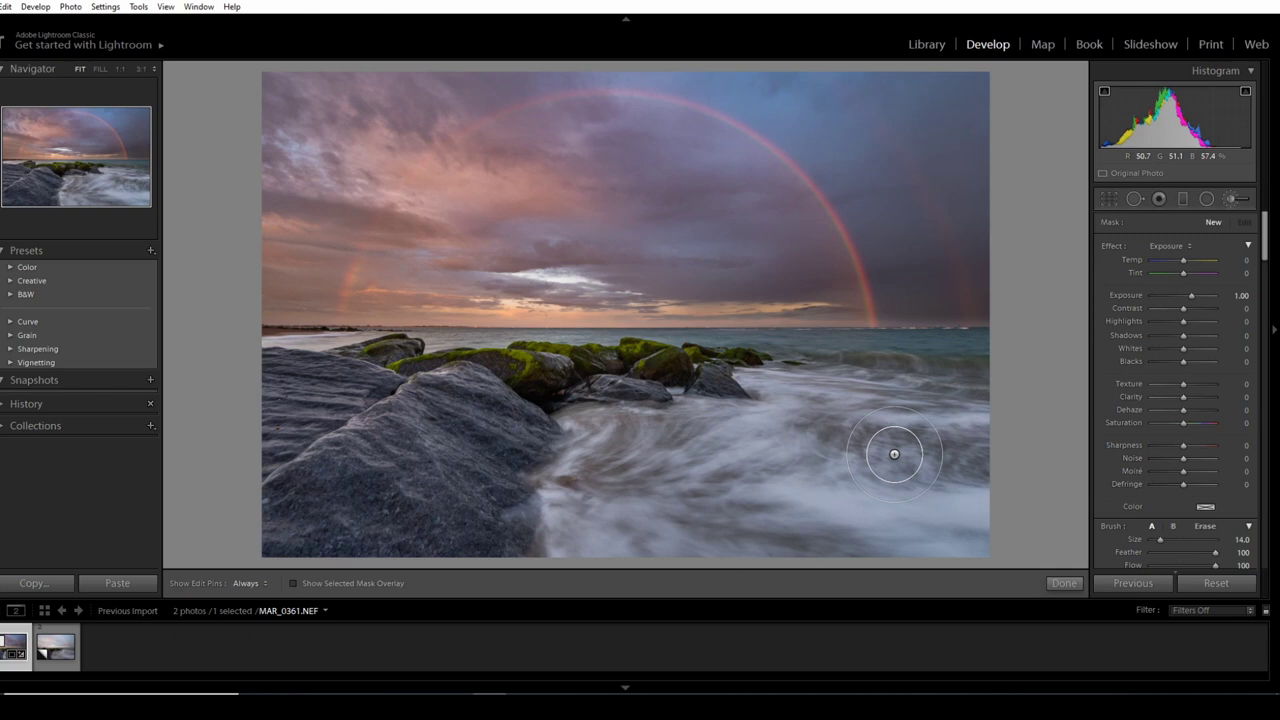
pyautogui.scroll(-10, 814, 437)
pyautogui.scroll(5, 788, 430)
pyautogui.click(788, 422)
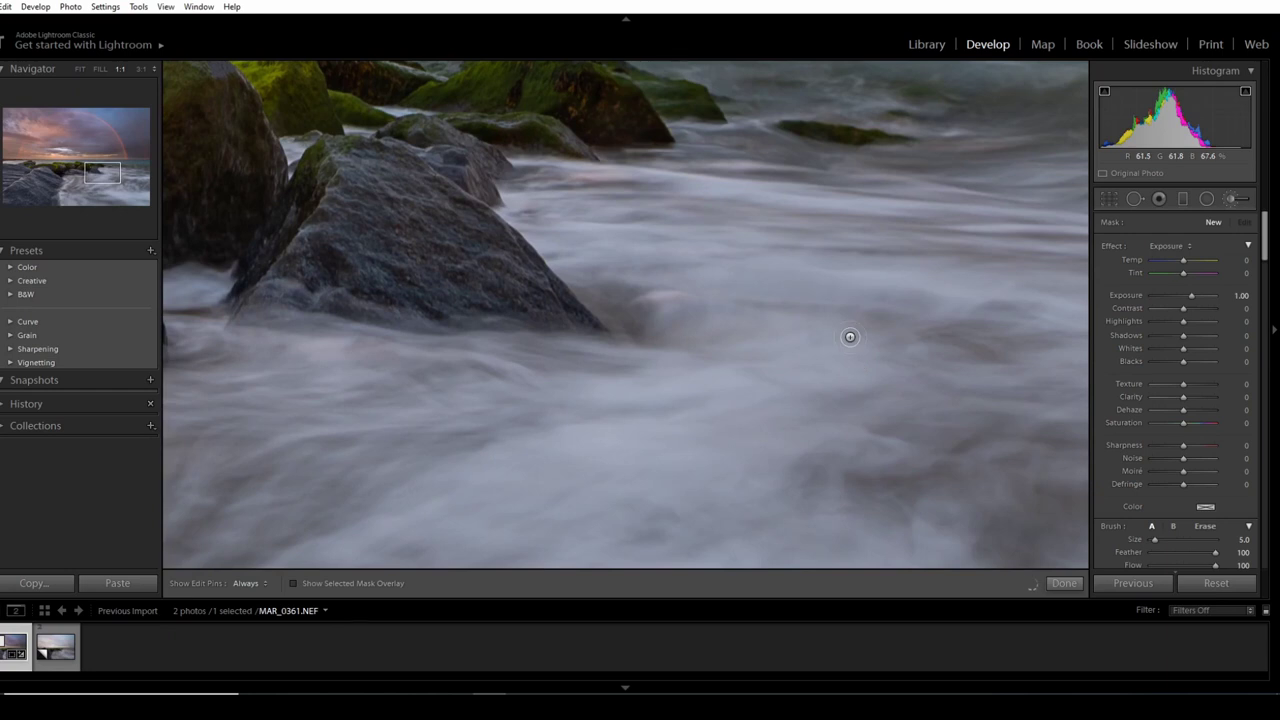
pyautogui.scroll(5, 808, 336)
pyautogui.click(802, 337)
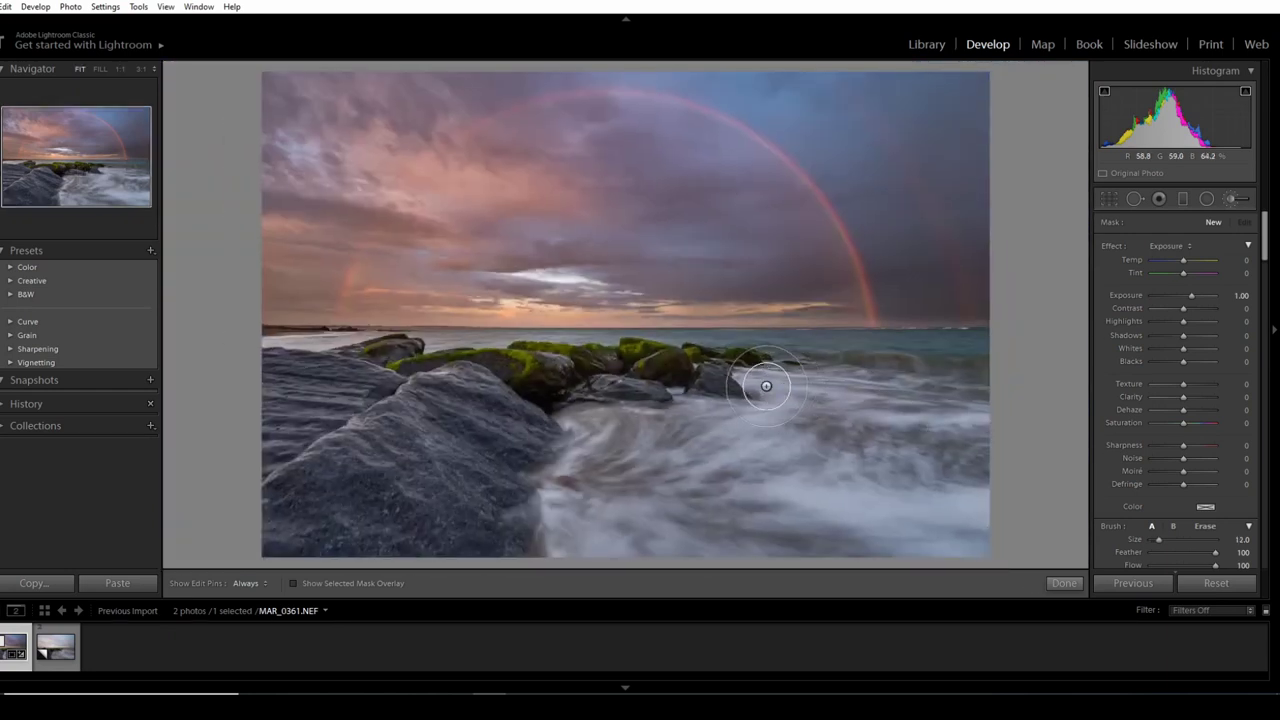
pyautogui.scroll(-5, 766, 386)
pyautogui.press('h')
pyautogui.moveTo(763, 388)
pyautogui.mouseDown()
pyautogui.moveTo(857, 415)
pyautogui.moveTo(990, 420)
pyautogui.mouseUp()
pyautogui.press('h')
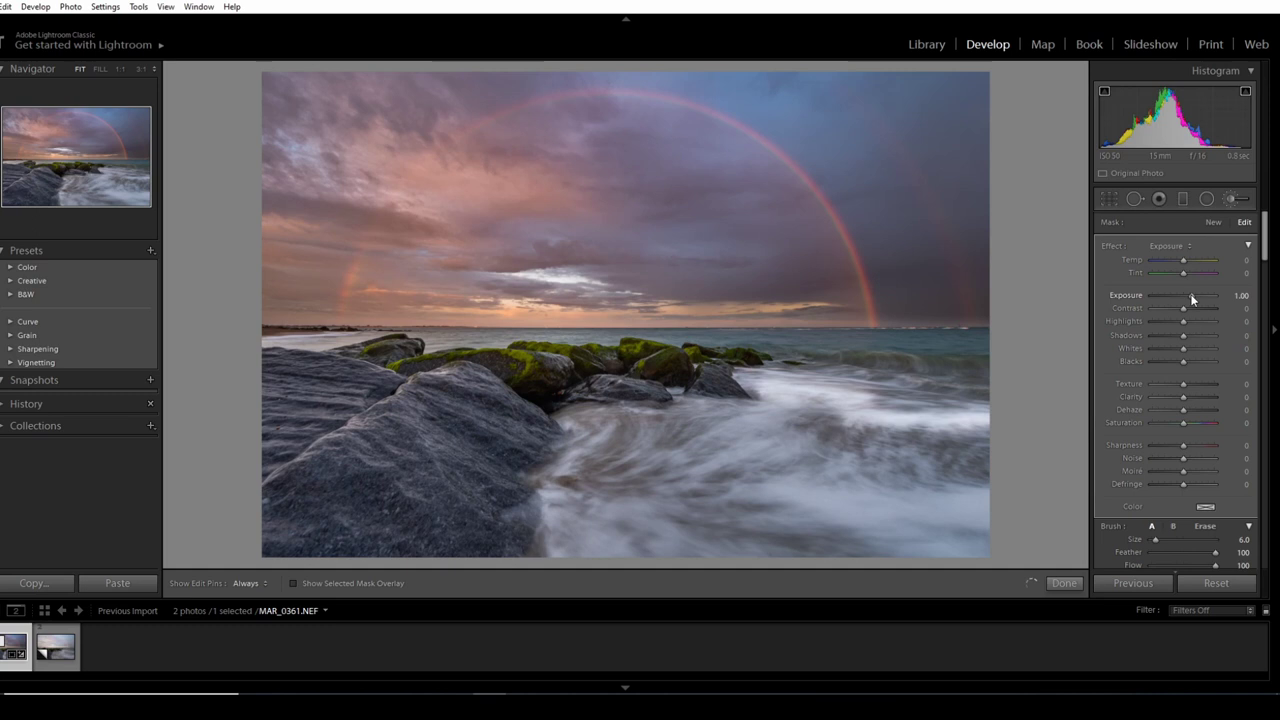
# Set the brush Exposure to 0.44 and paint more strokes over the lower-right water
pyautogui.moveTo(1191, 298); pyautogui.dragTo(1186, 298)
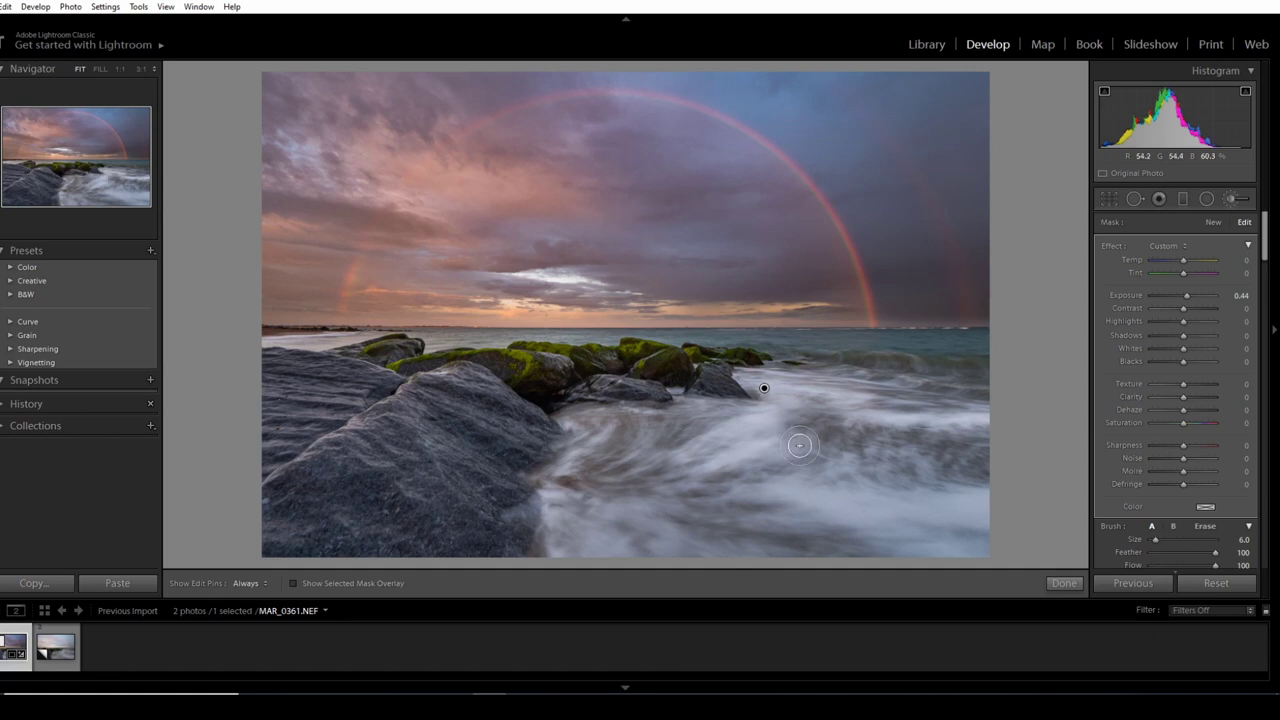
pyautogui.press(']')
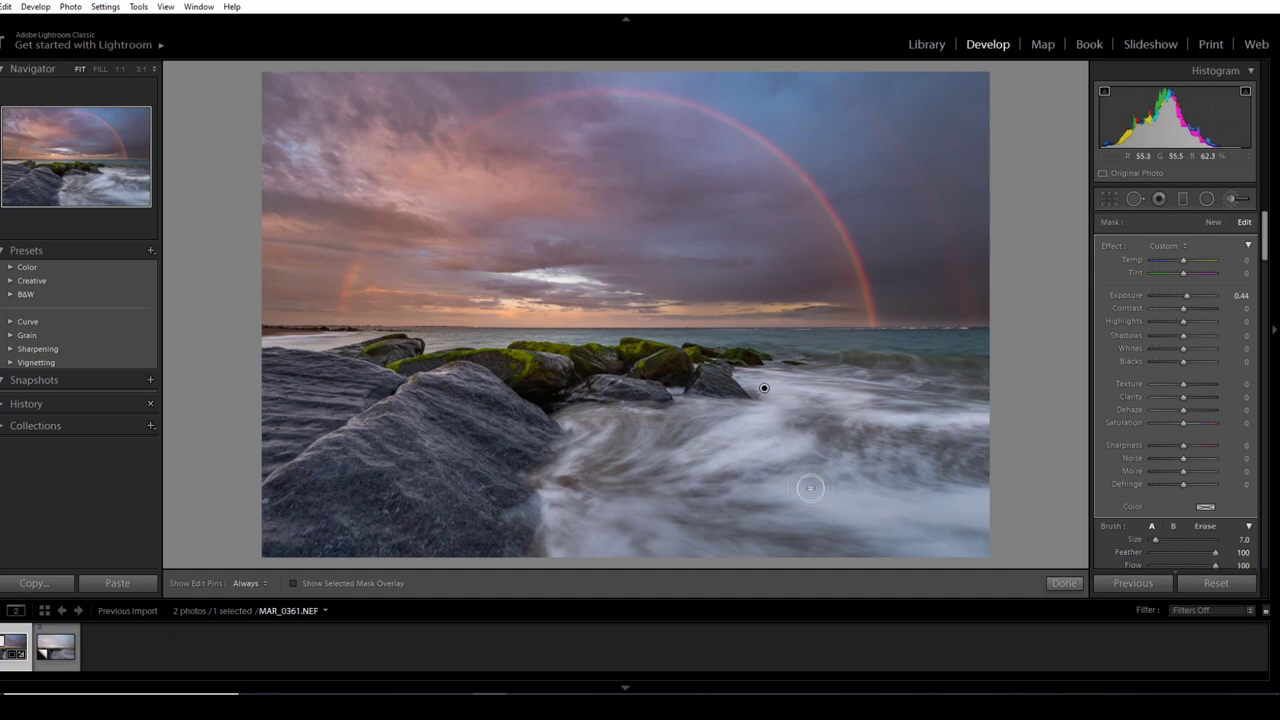
pyautogui.press(']')
pyautogui.press(']')
pyautogui.press(']')
pyautogui.press(']')
pyautogui.moveTo(791, 500); pyautogui.dragTo(616, 505)
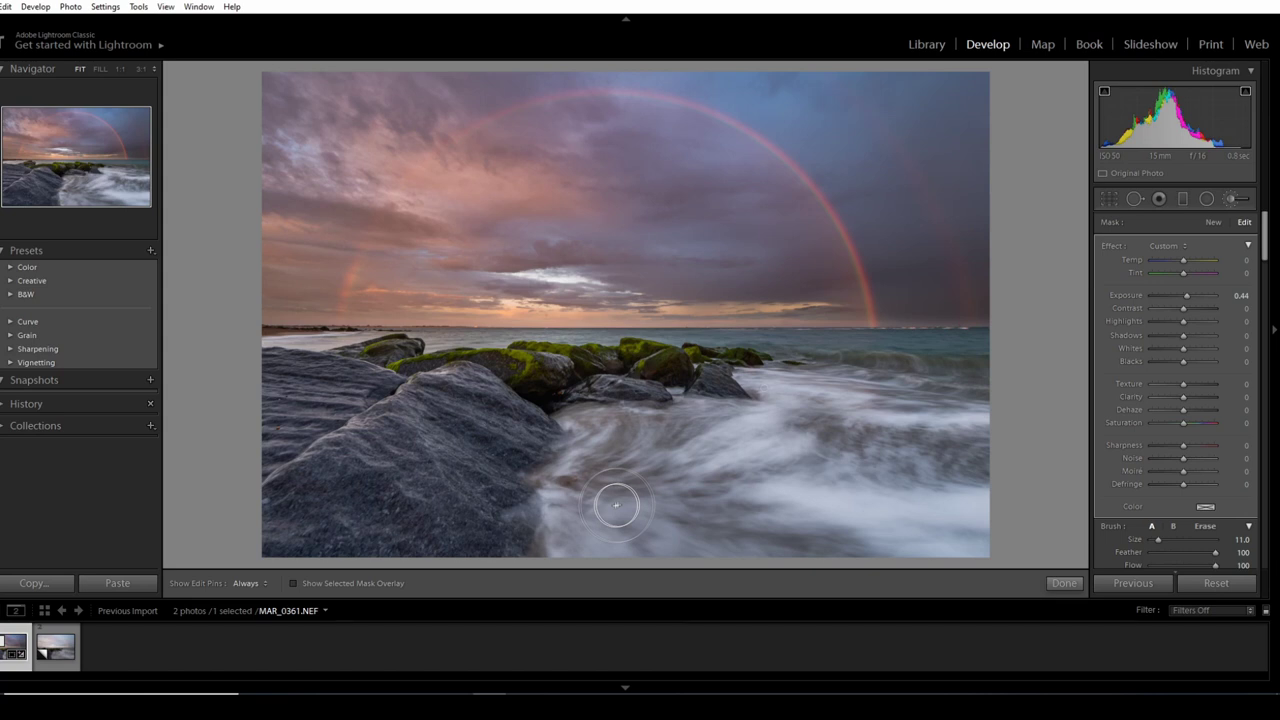
pyautogui.press('h')
pyautogui.press('h')
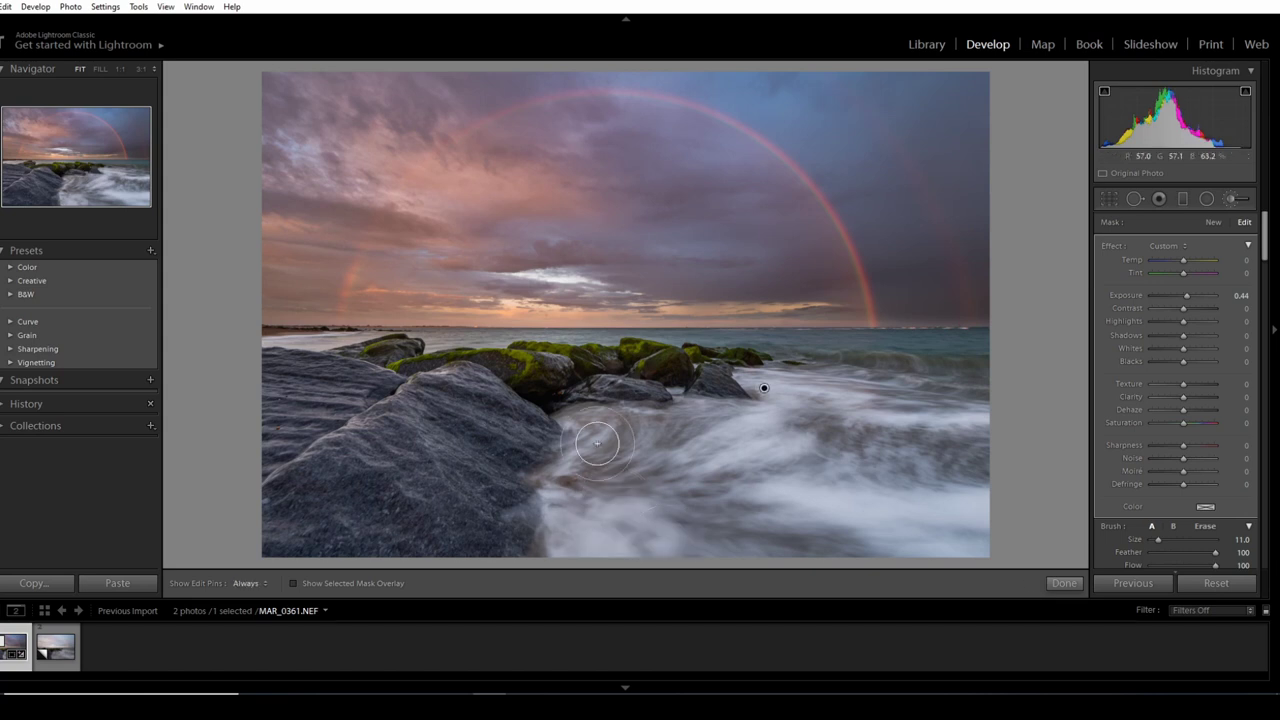
pyautogui.press('[')
pyautogui.press('[')
pyautogui.press('[')
pyautogui.press('[')
pyautogui.press('[')
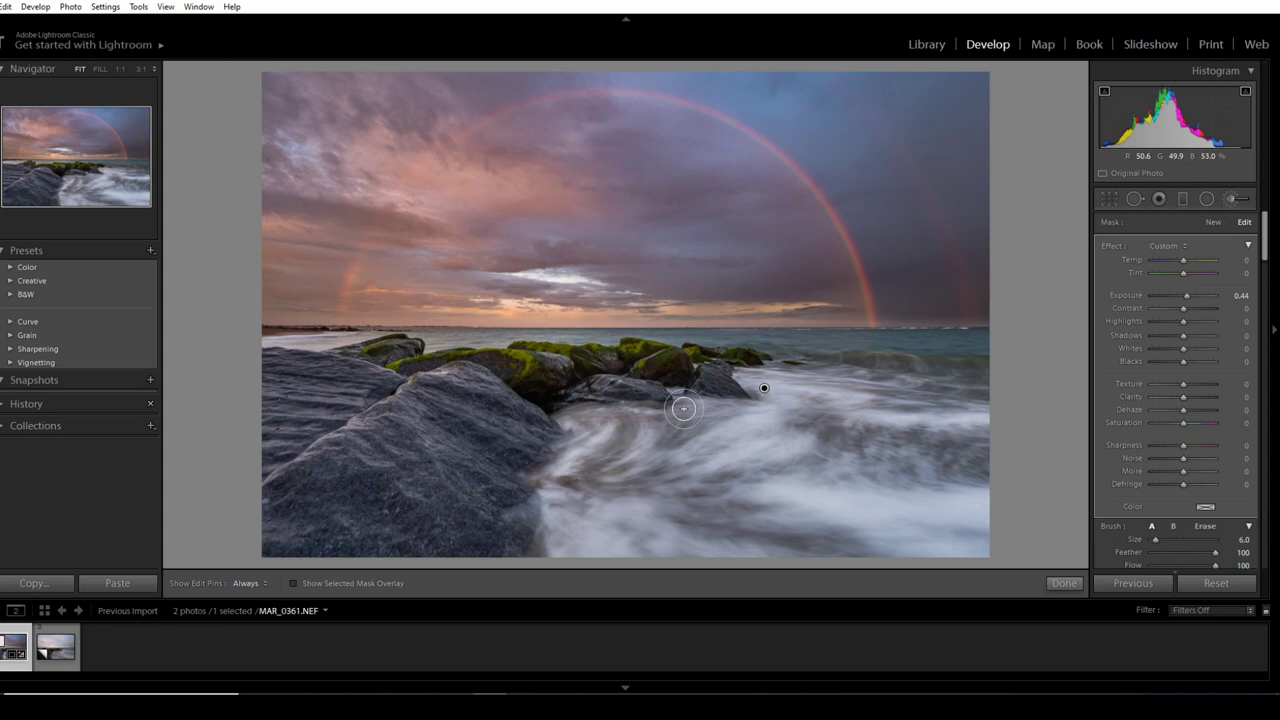
pyautogui.scroll(1, 851, 481)
pyautogui.moveTo(851, 481); pyautogui.dragTo(950, 472)
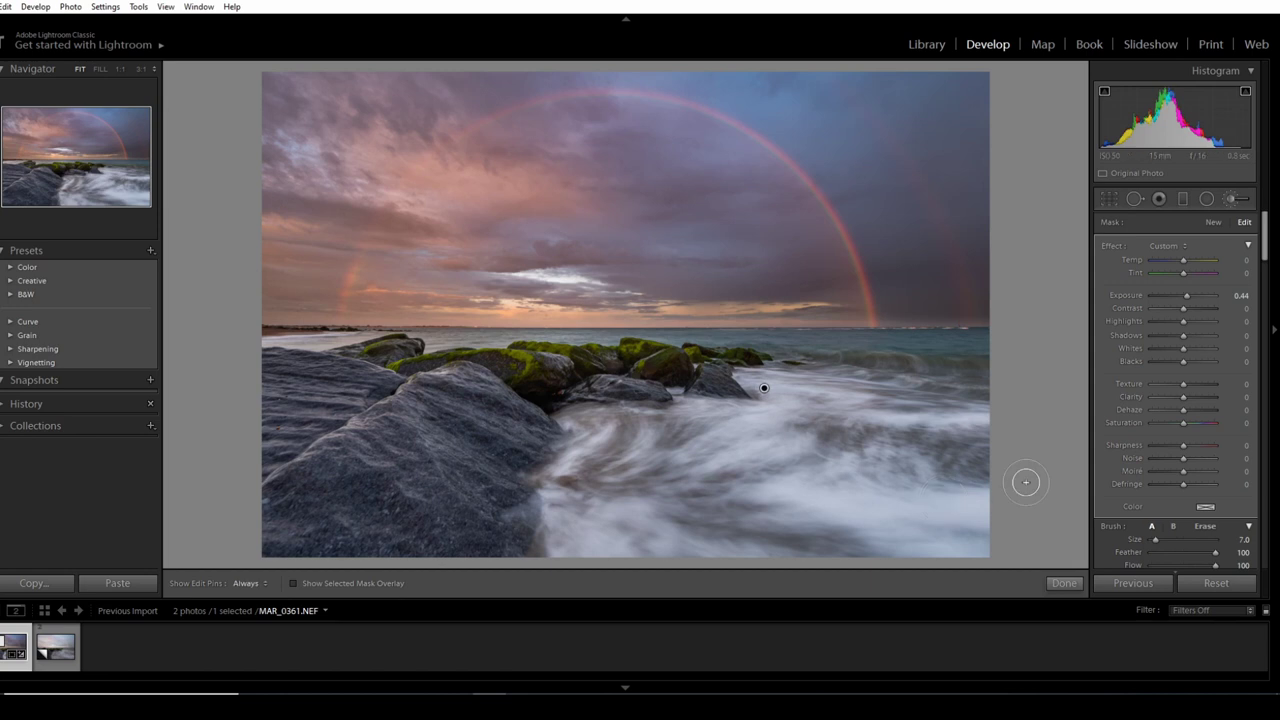
pyautogui.click(1232, 199)
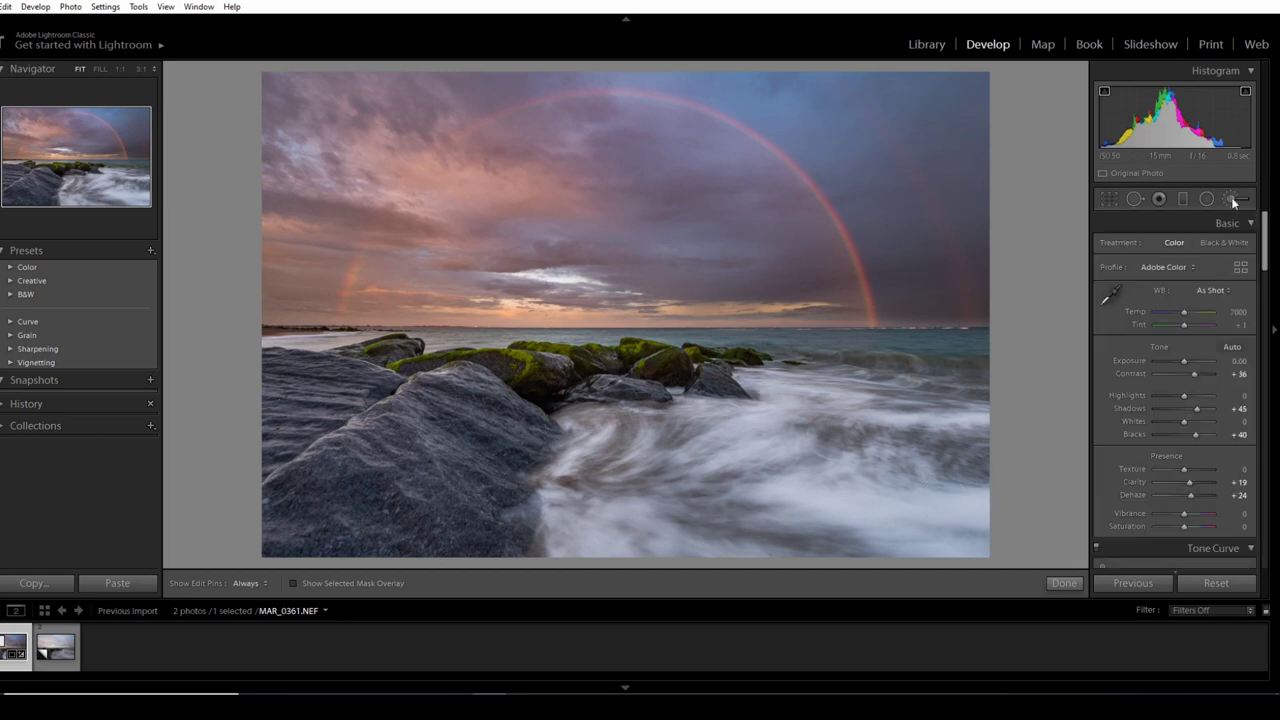
pyautogui.click(1232, 199)
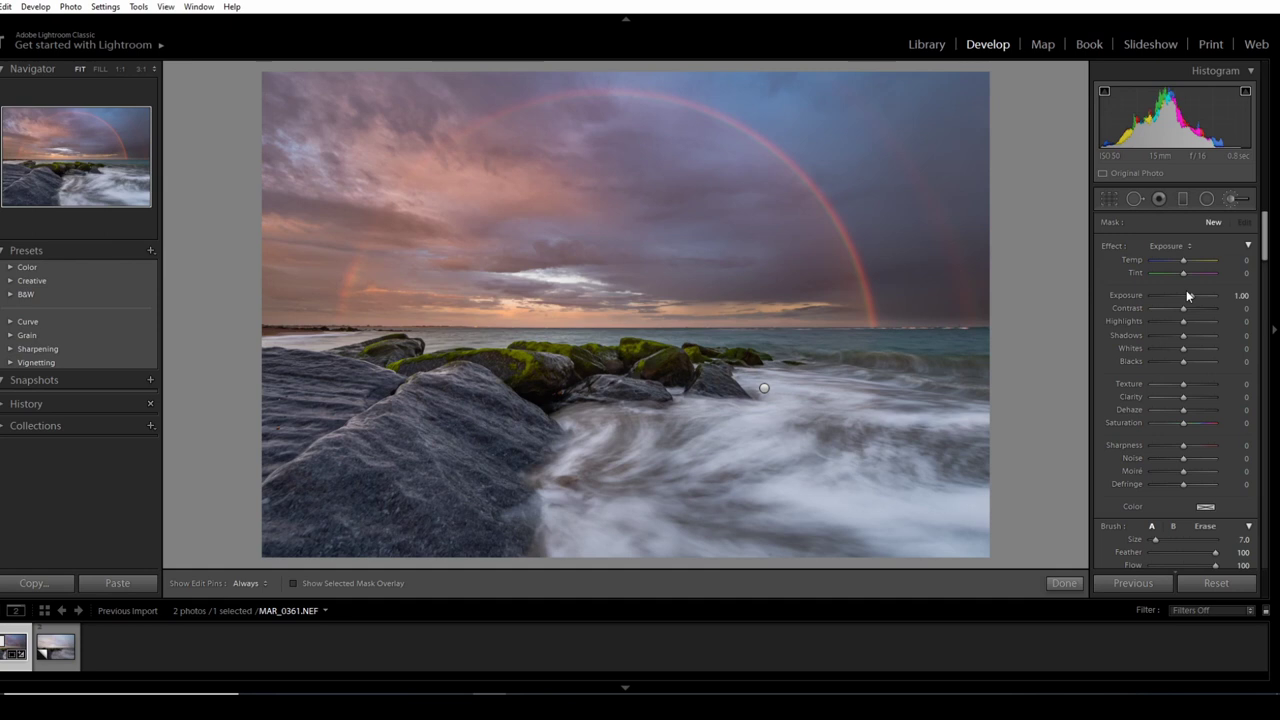
# Set a new brush to Exposure -0.44, enlarge it to size 17, and paint over the right-side surf
pyautogui.moveTo(1187, 295); pyautogui.dragTo(1178, 295)
pyautogui.press(']')
pyautogui.press('h')
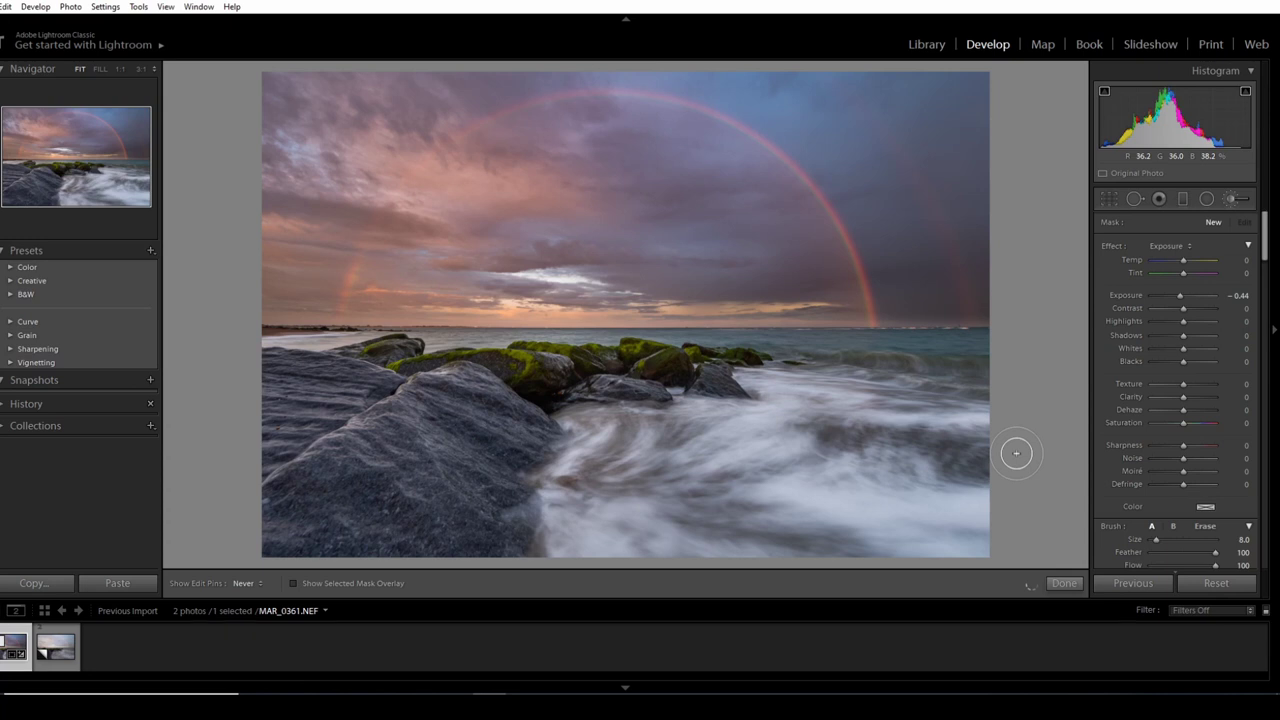
pyautogui.moveTo(1016, 453); pyautogui.dragTo(1058, 378)
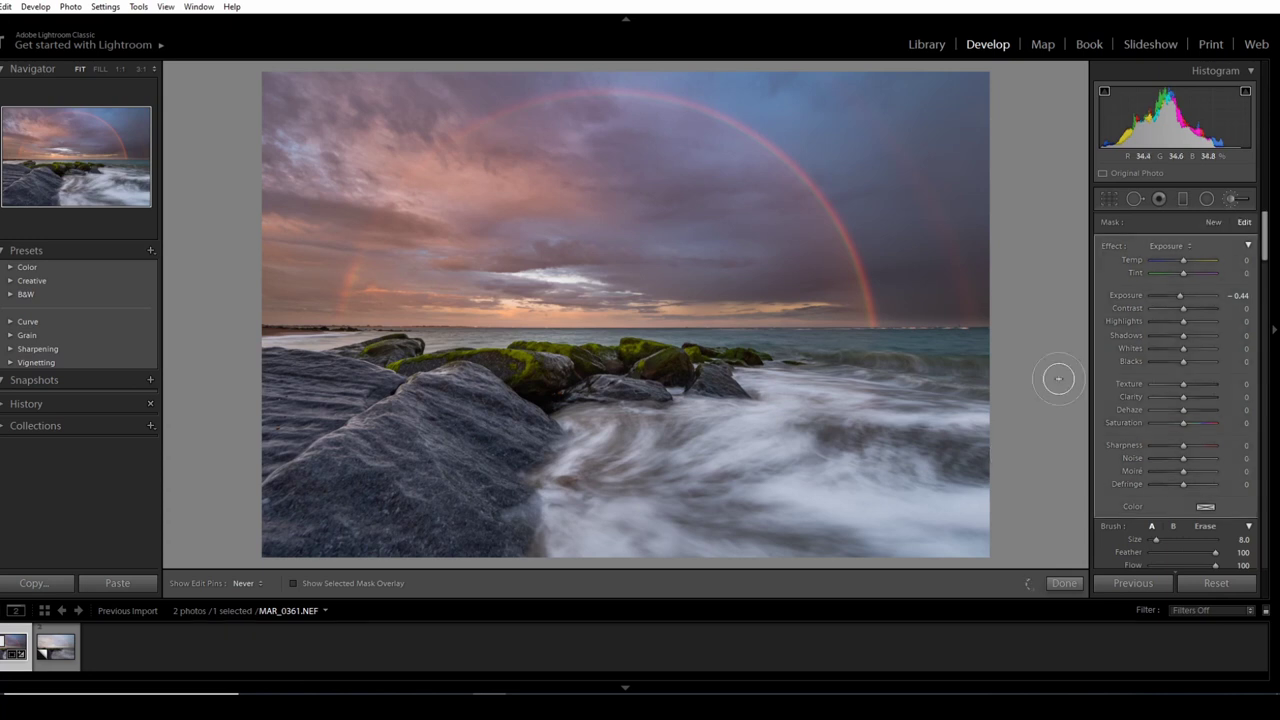
pyautogui.press('h')
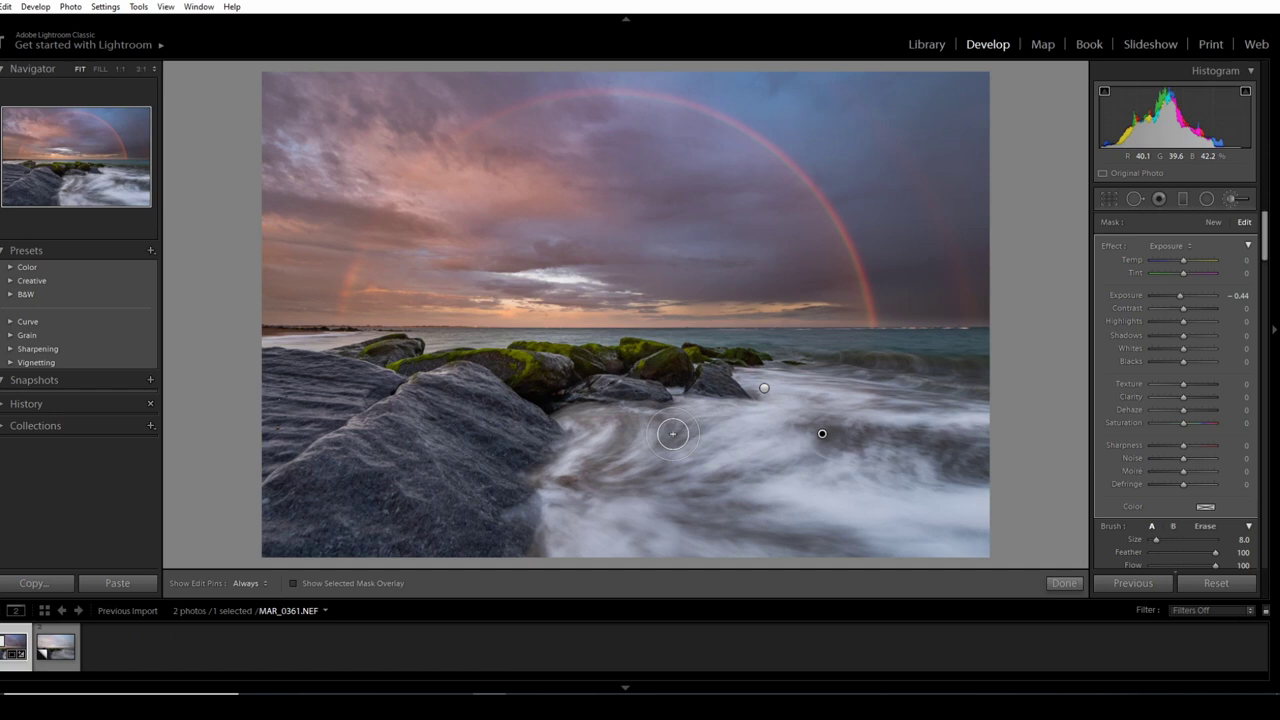
pyautogui.press('h')
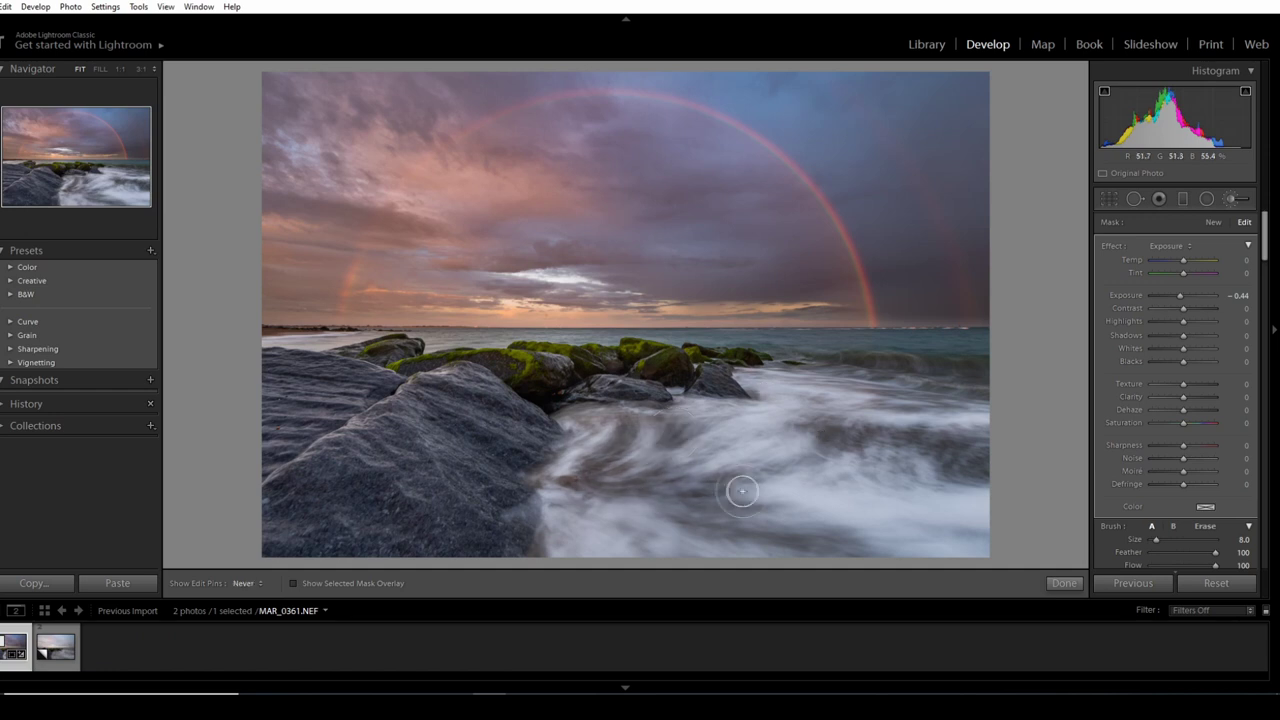
pyautogui.press('h')
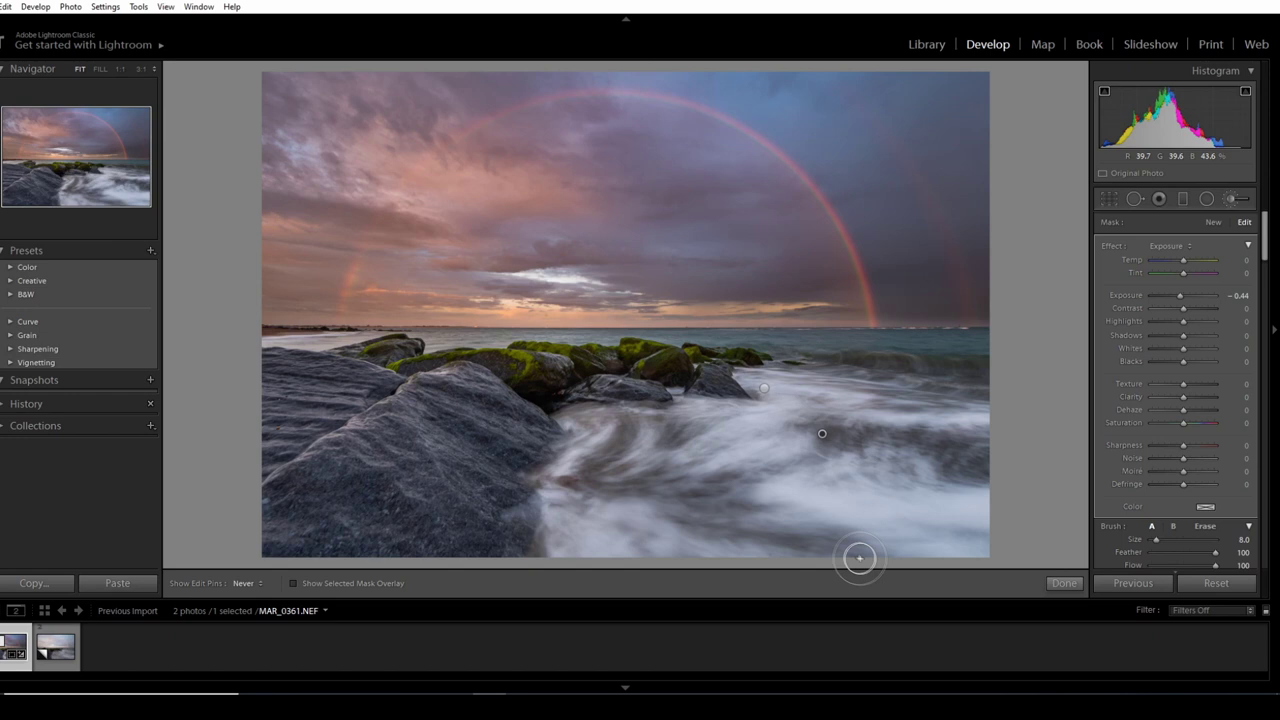
pyautogui.press('h')
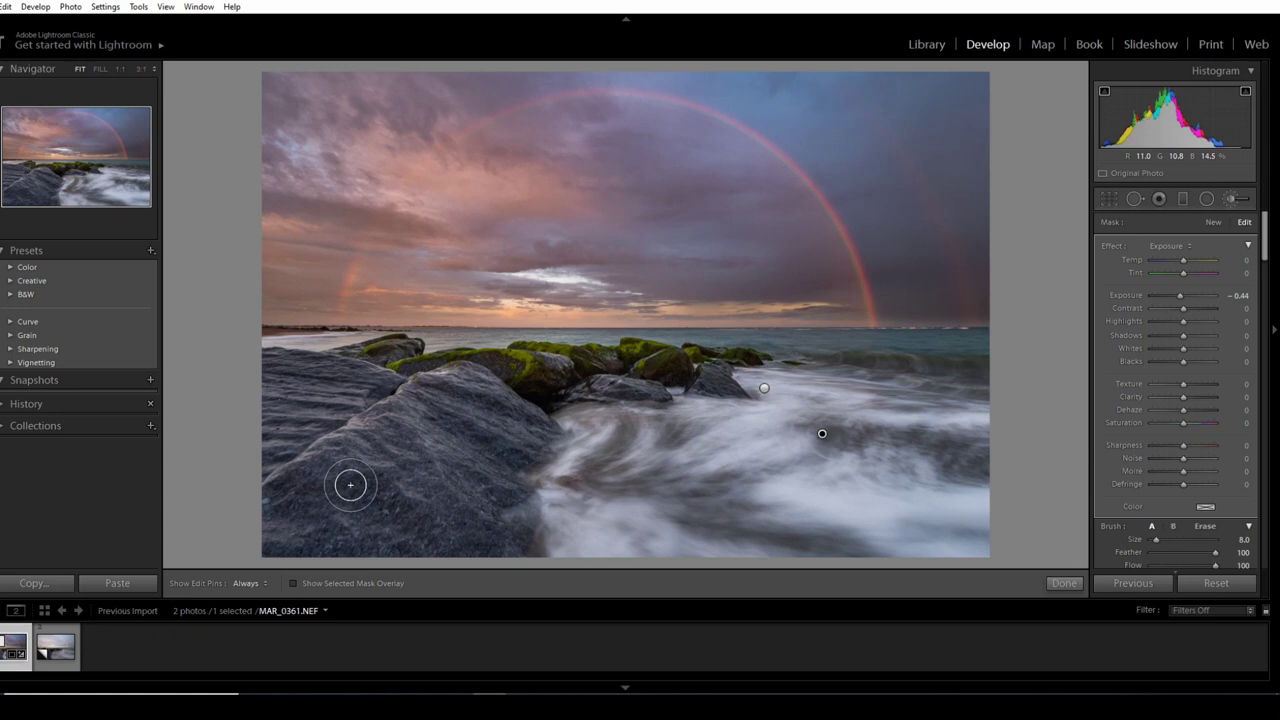
pyautogui.press('h')
pyautogui.press(']')
pyautogui.press(']')
pyautogui.press(']')
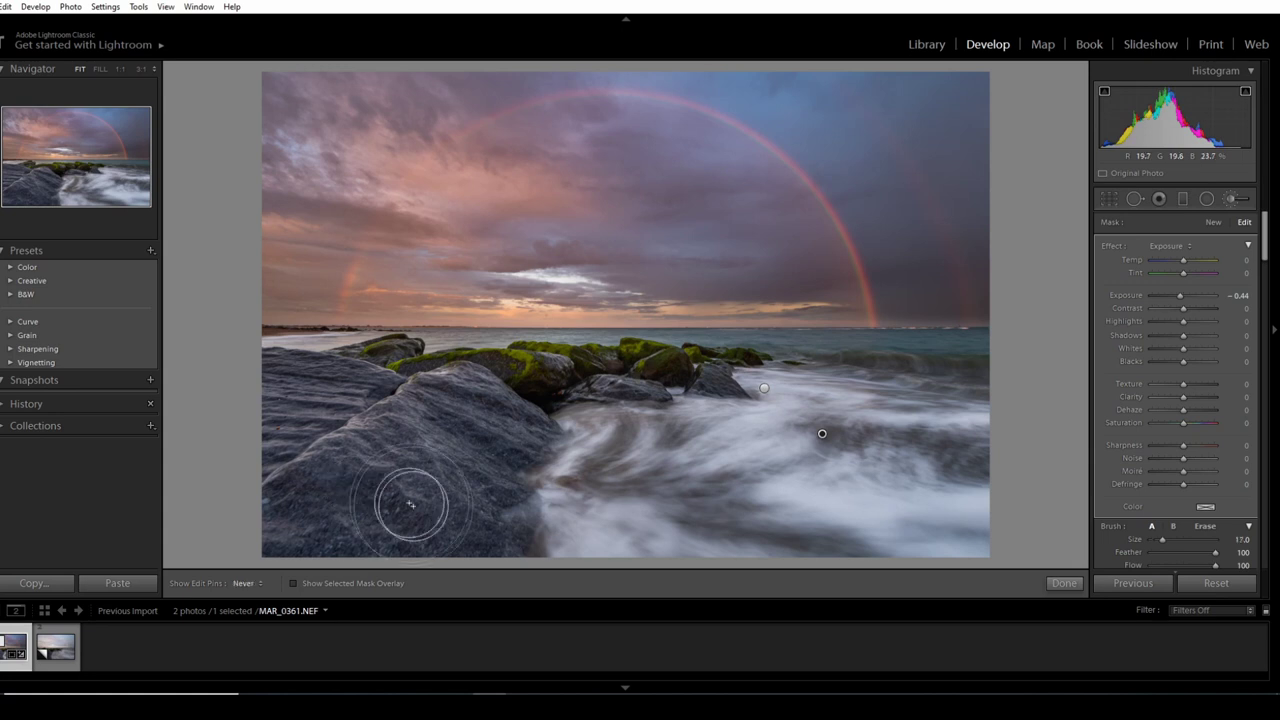
pyautogui.press('h')
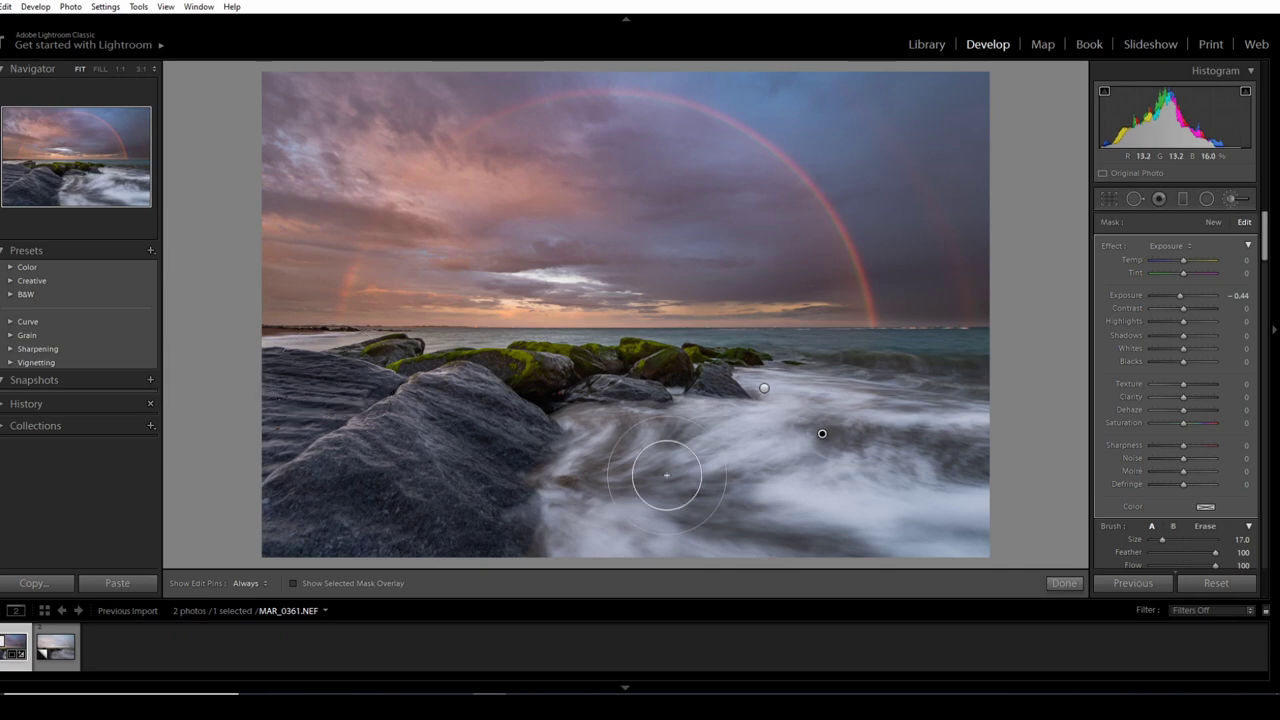
# Select the surf brush pin, reset its Exposure to 0 and raise Clarity to 59, checking at 100%
pyautogui.click(1229, 201)
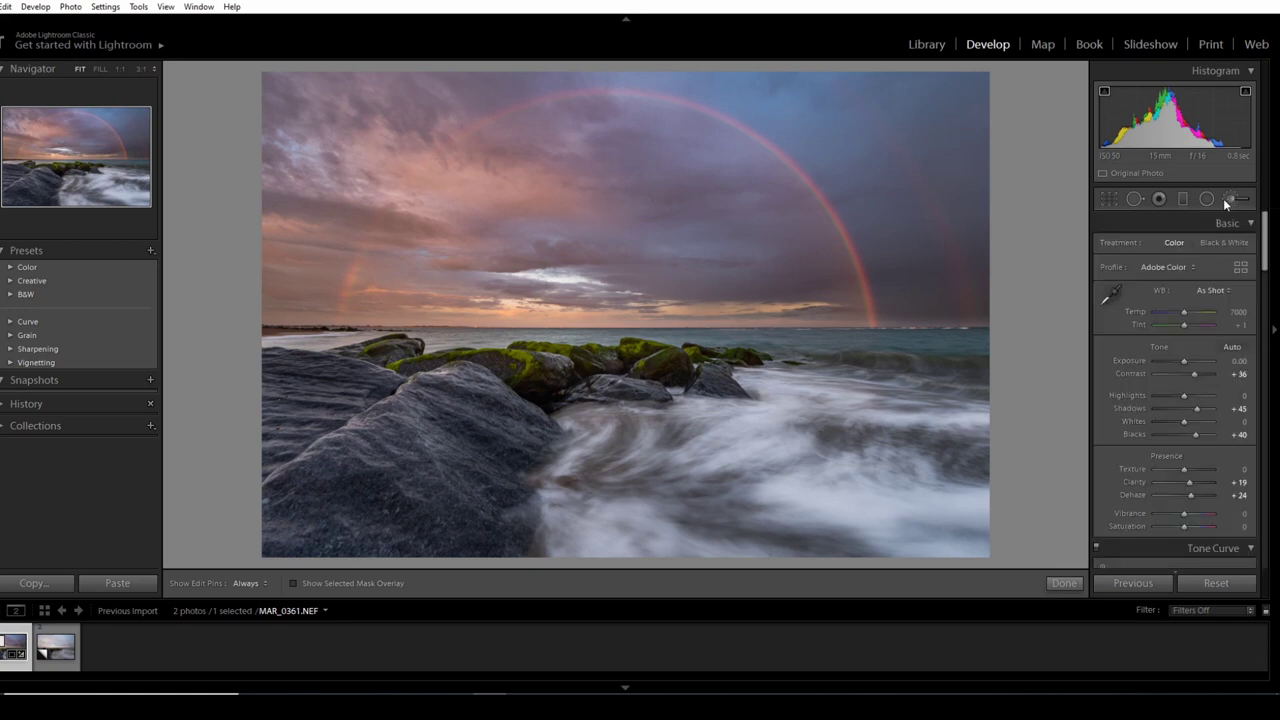
pyautogui.click(1225, 200)
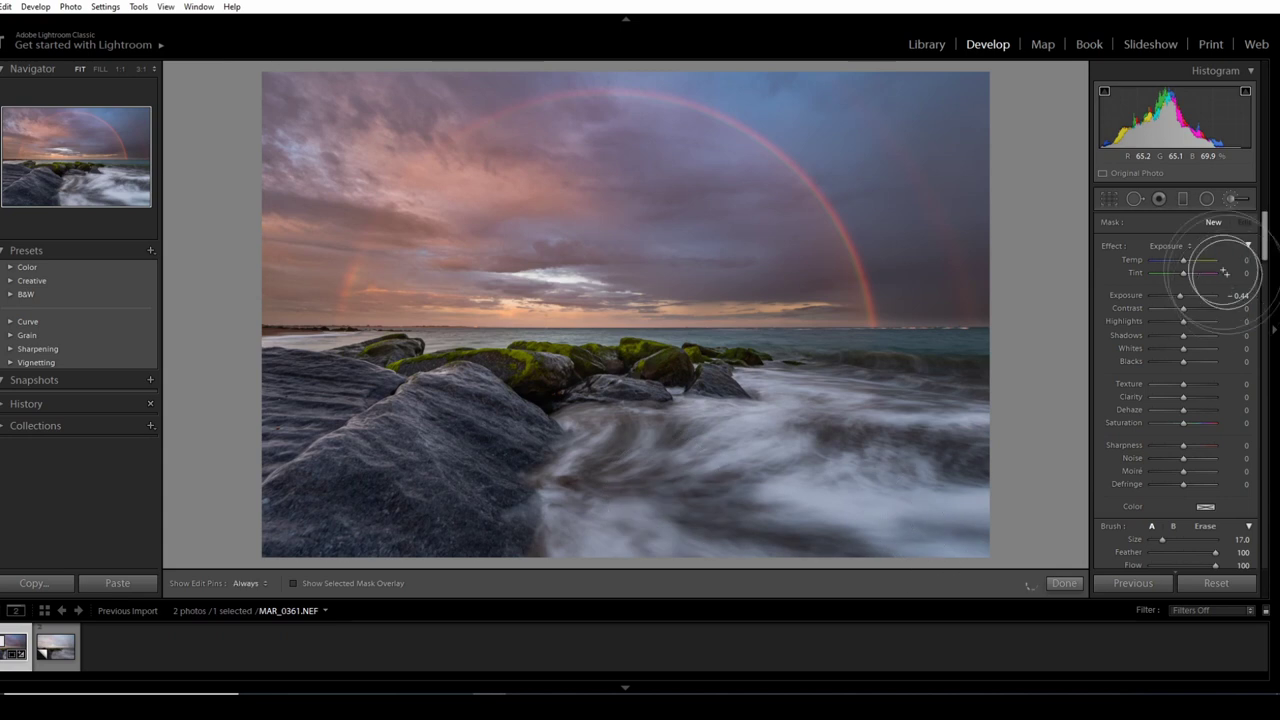
pyautogui.press('h')
pyautogui.doubleClick(1182, 301)
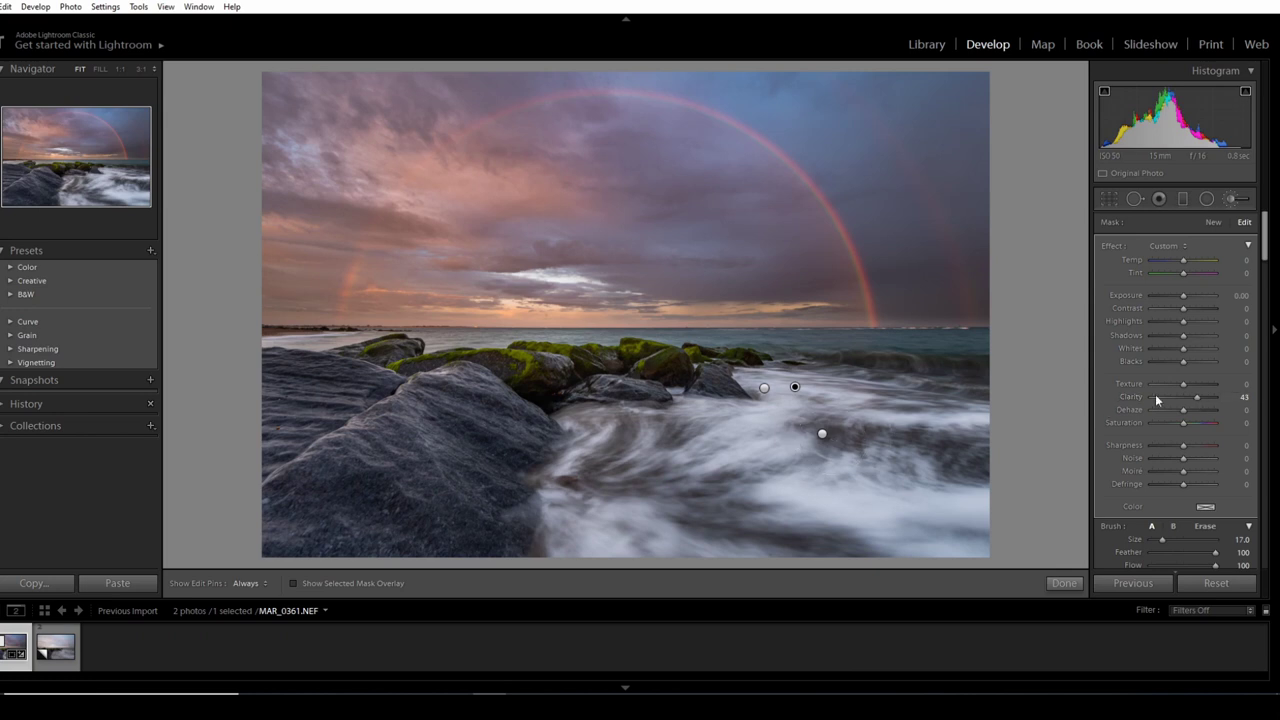
pyautogui.moveTo(1196, 397); pyautogui.dragTo(1202, 398)
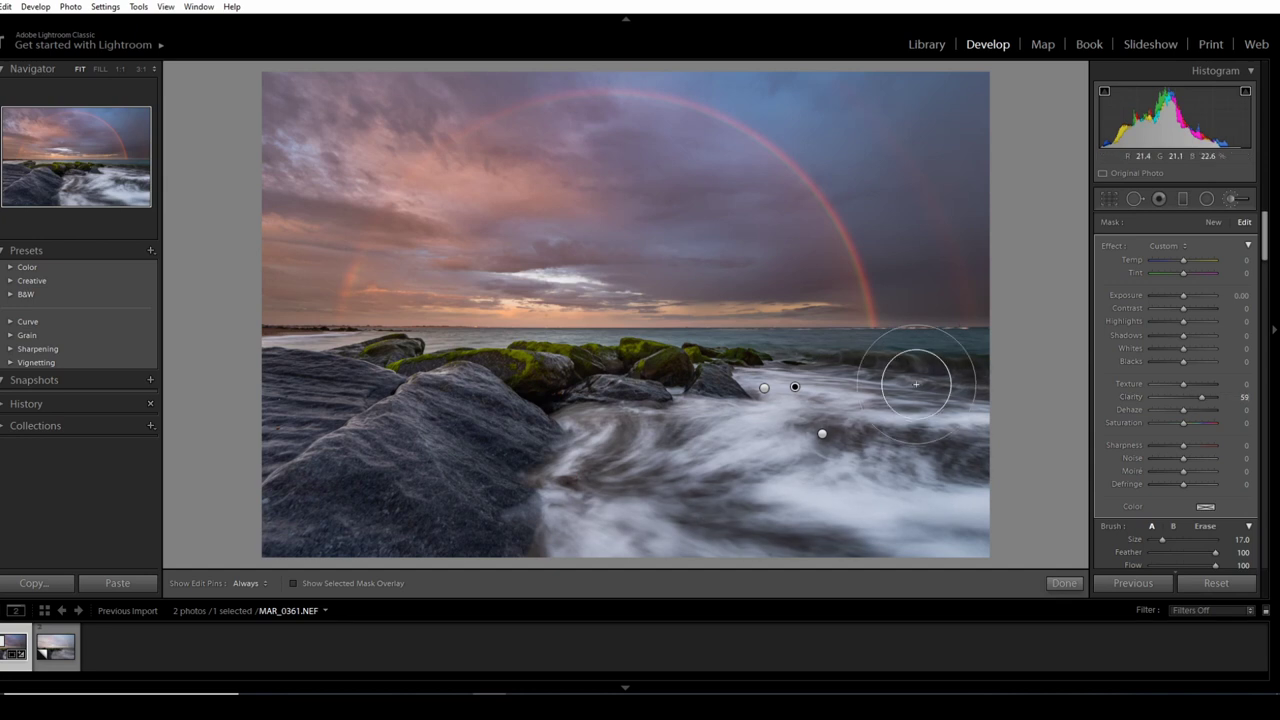
pyautogui.press('z')
pyautogui.scroll(-2, 1116, 542)
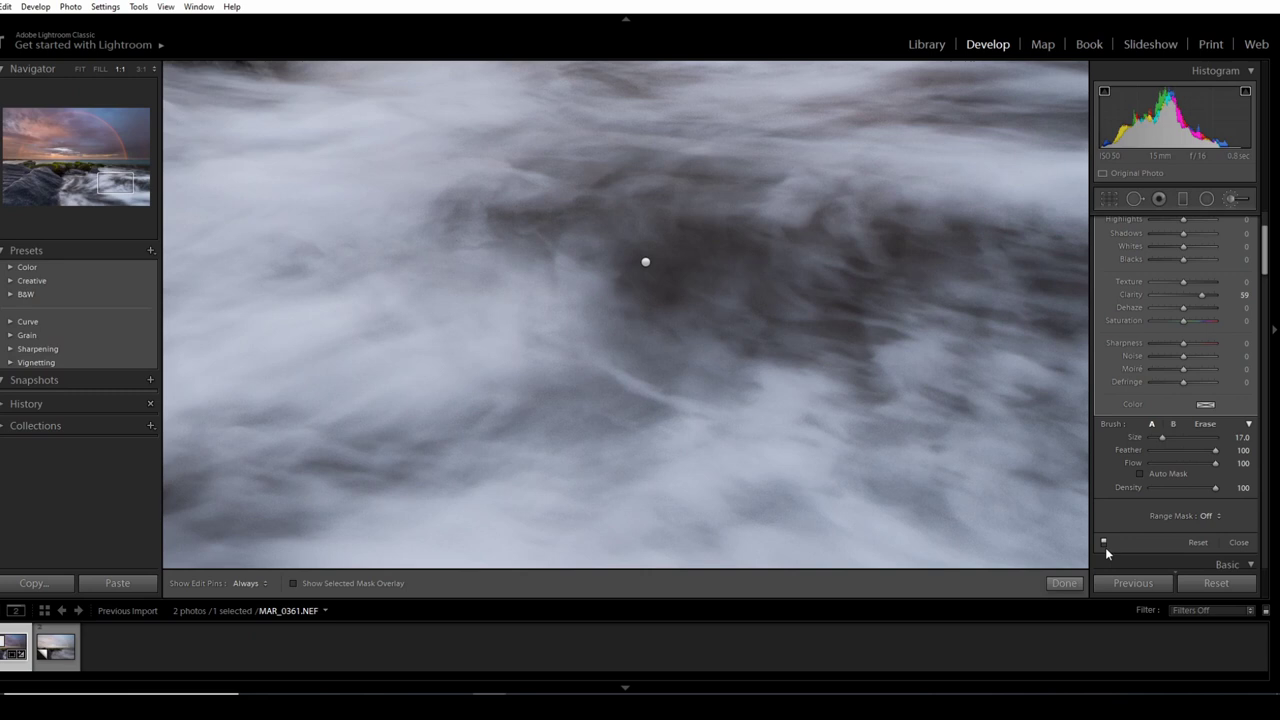
pyautogui.press('z')
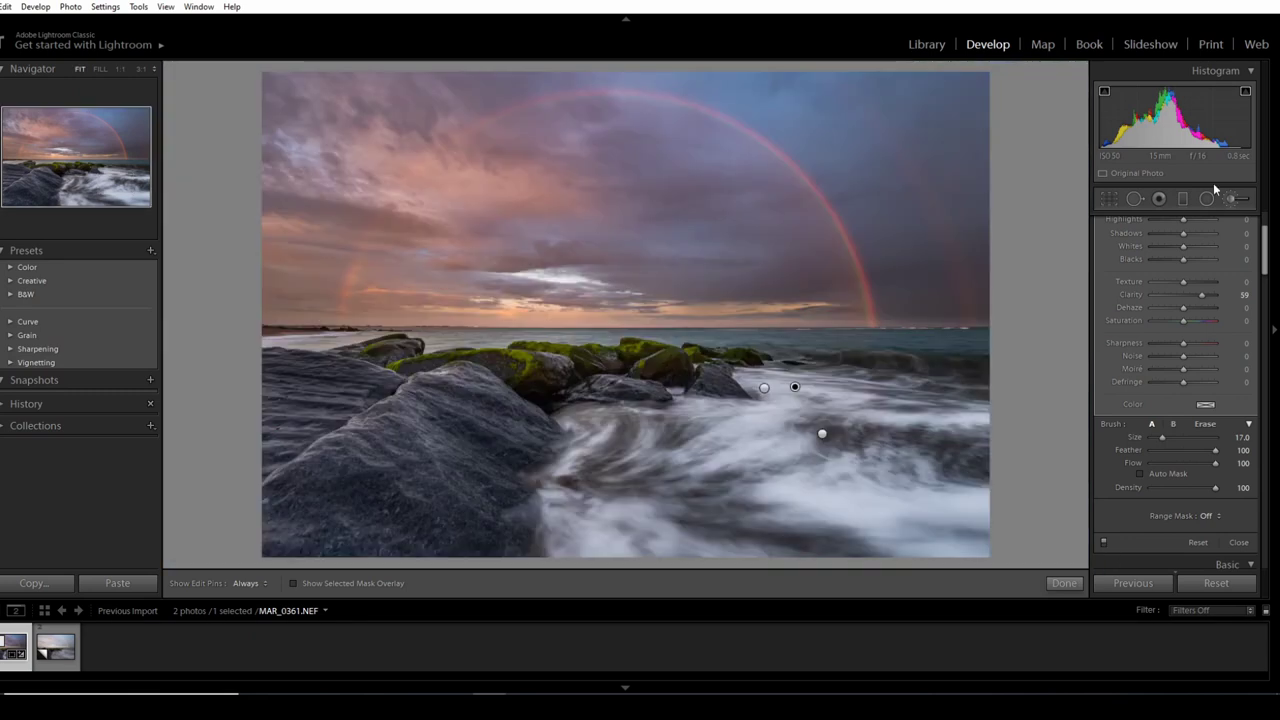
# Close the Adjustment Brush and raise the Detail sharpening Amount from 40 to 48
pyautogui.click(1231, 199)
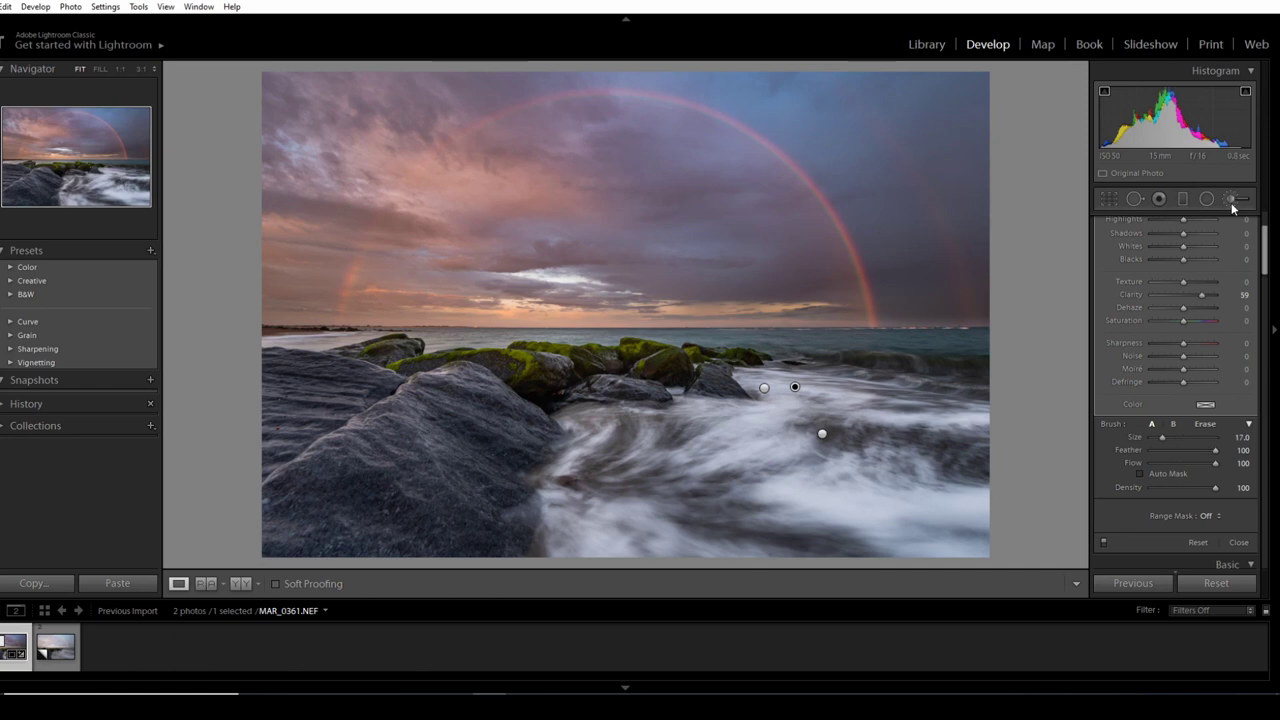
pyautogui.click(1231, 199)
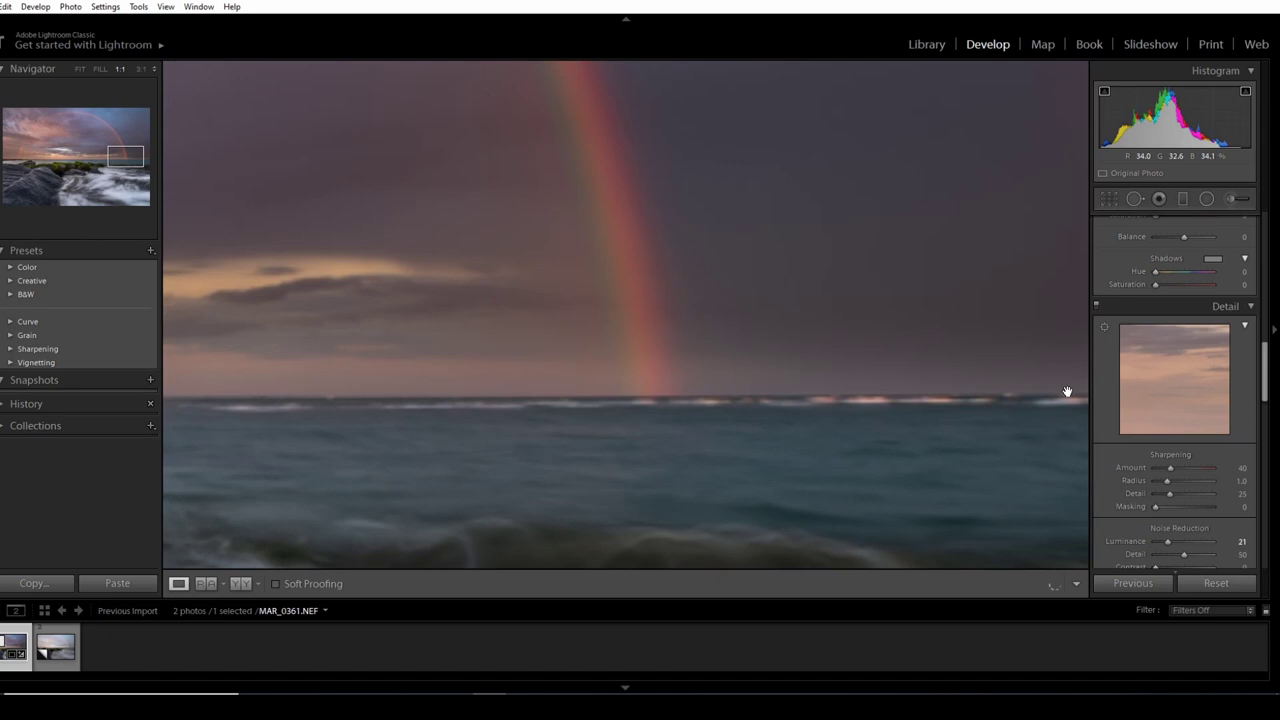
pyautogui.scroll(-1, 1174, 439)
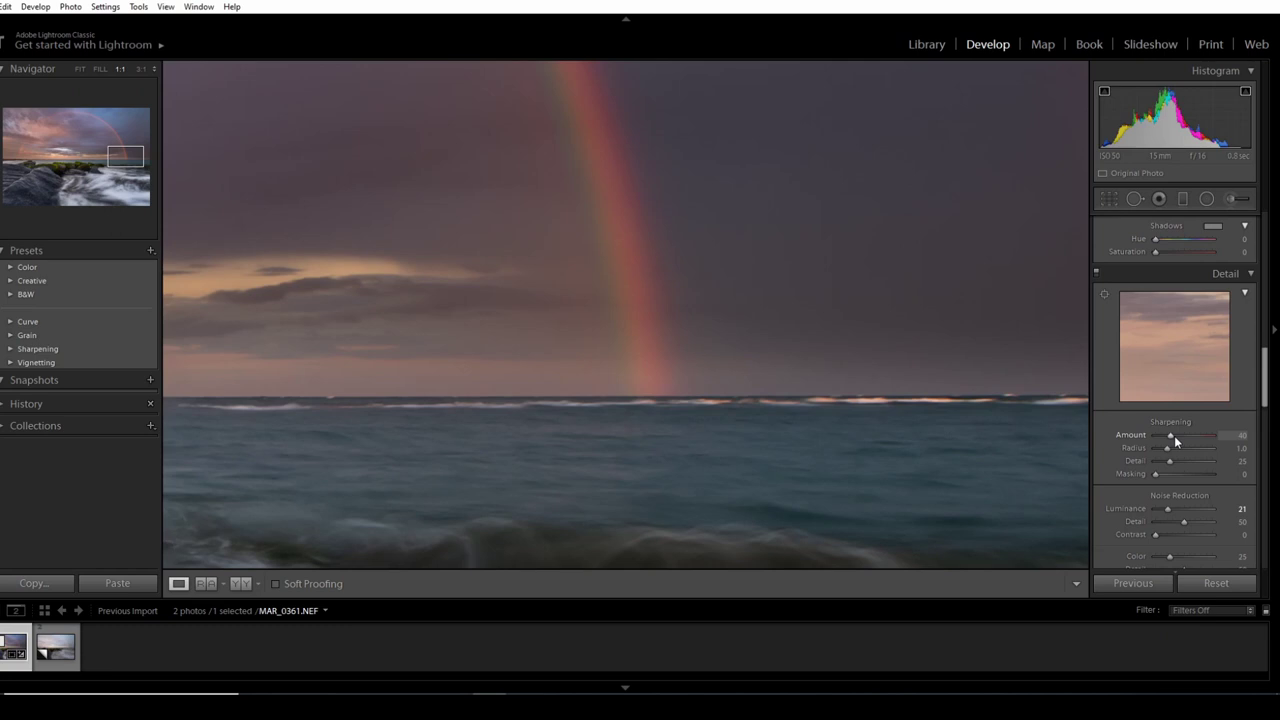
pyautogui.moveTo(1171, 435); pyautogui.dragTo(1174, 435)
pyautogui.press('z')
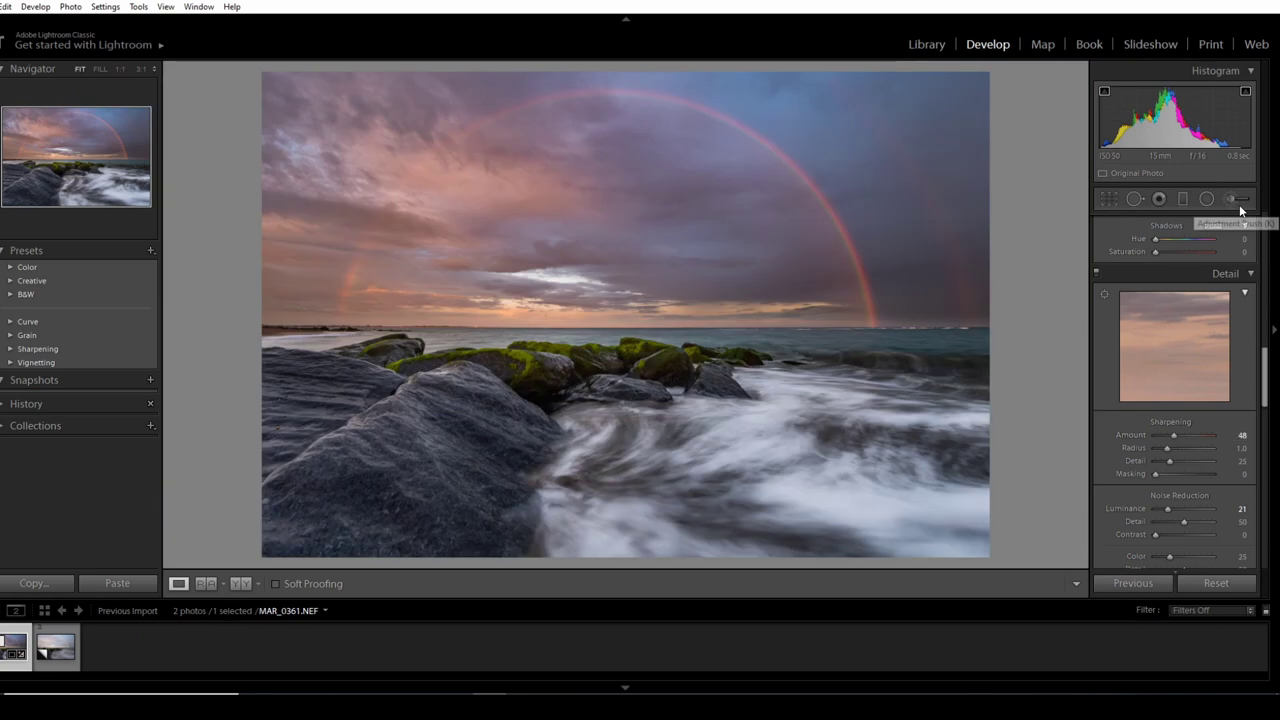
pyautogui.scroll(5, 1205, 398)
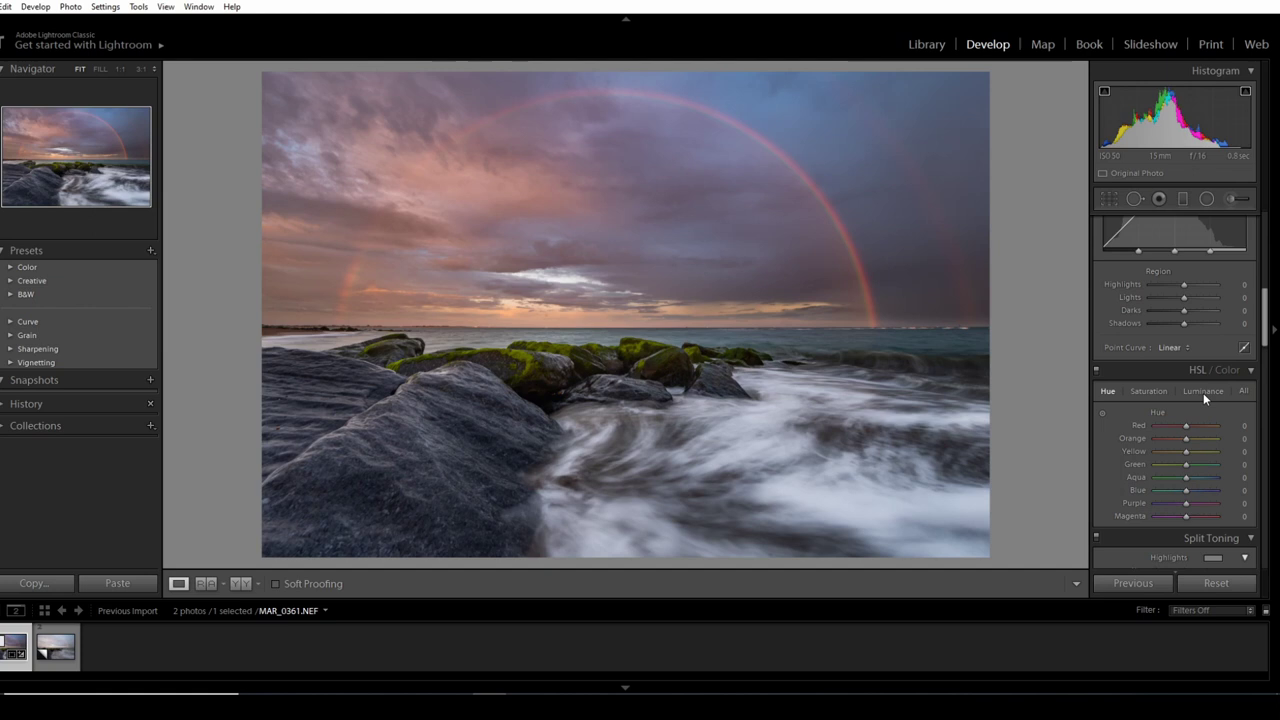
pyautogui.click(1102, 412)
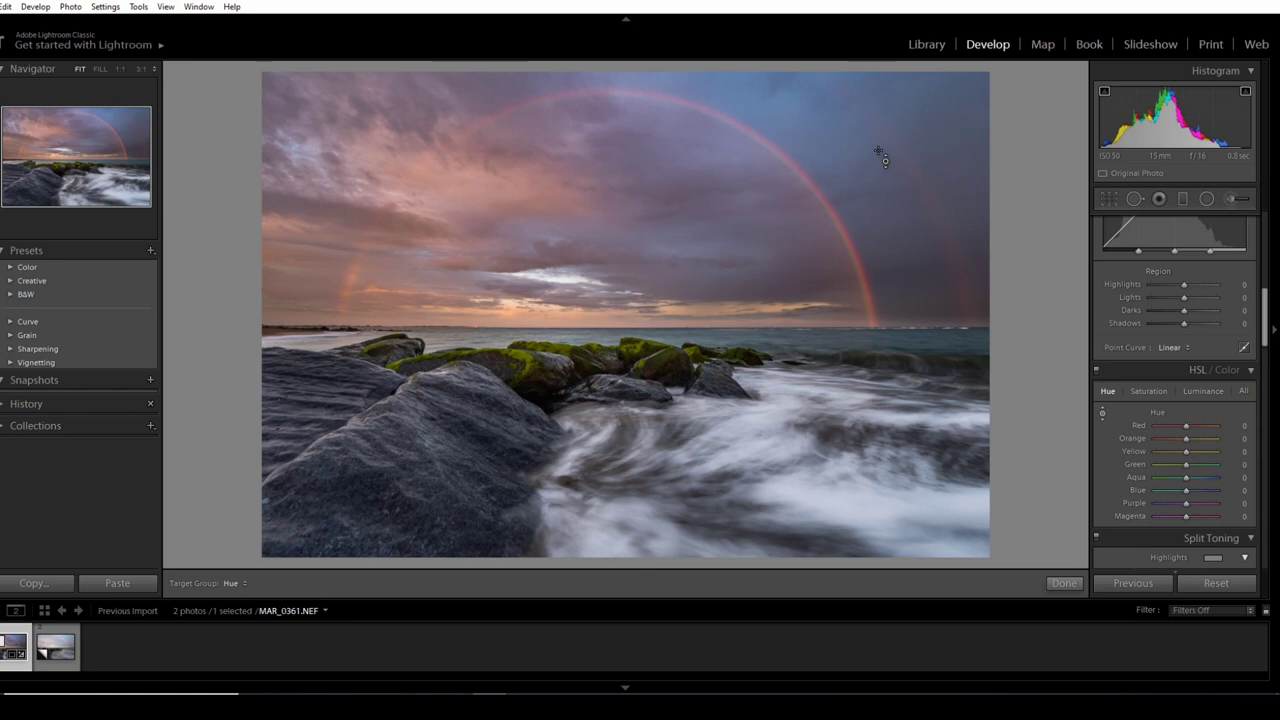
pyautogui.moveTo(878, 150); pyautogui.dragTo(994, 143)
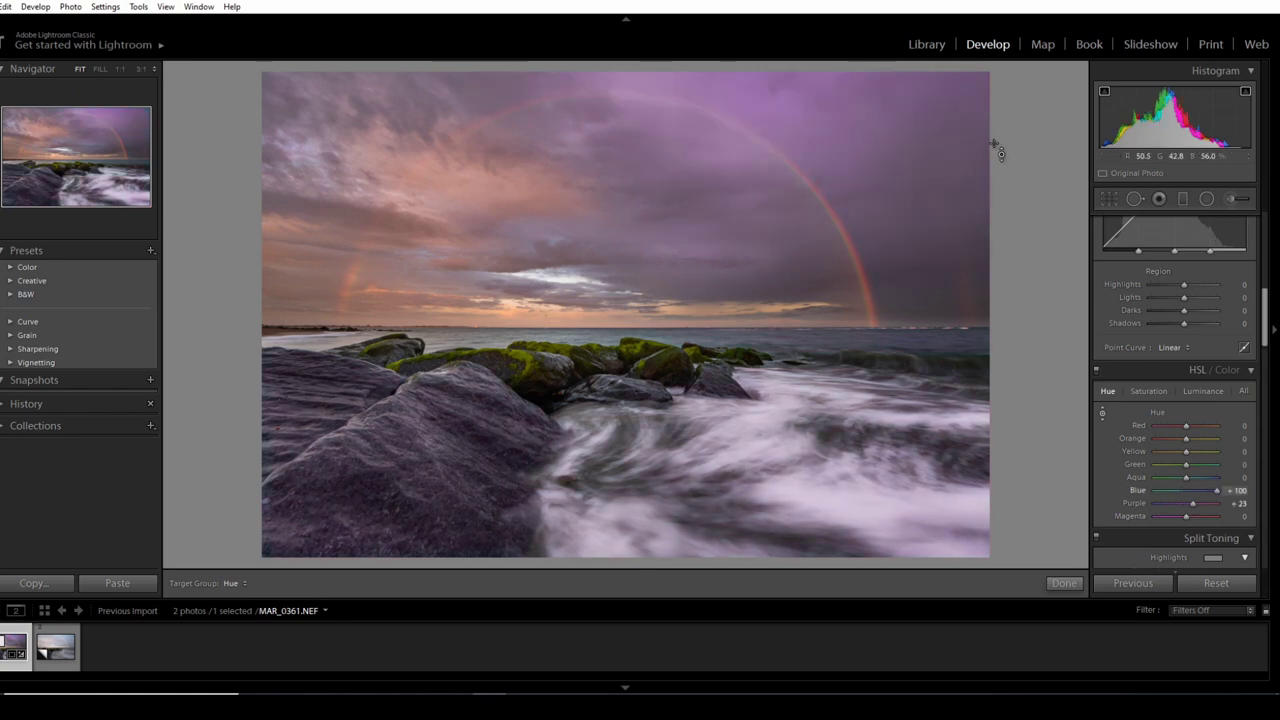
pyautogui.hotkey('ctrl', 'z')
pyautogui.click(1148, 391)
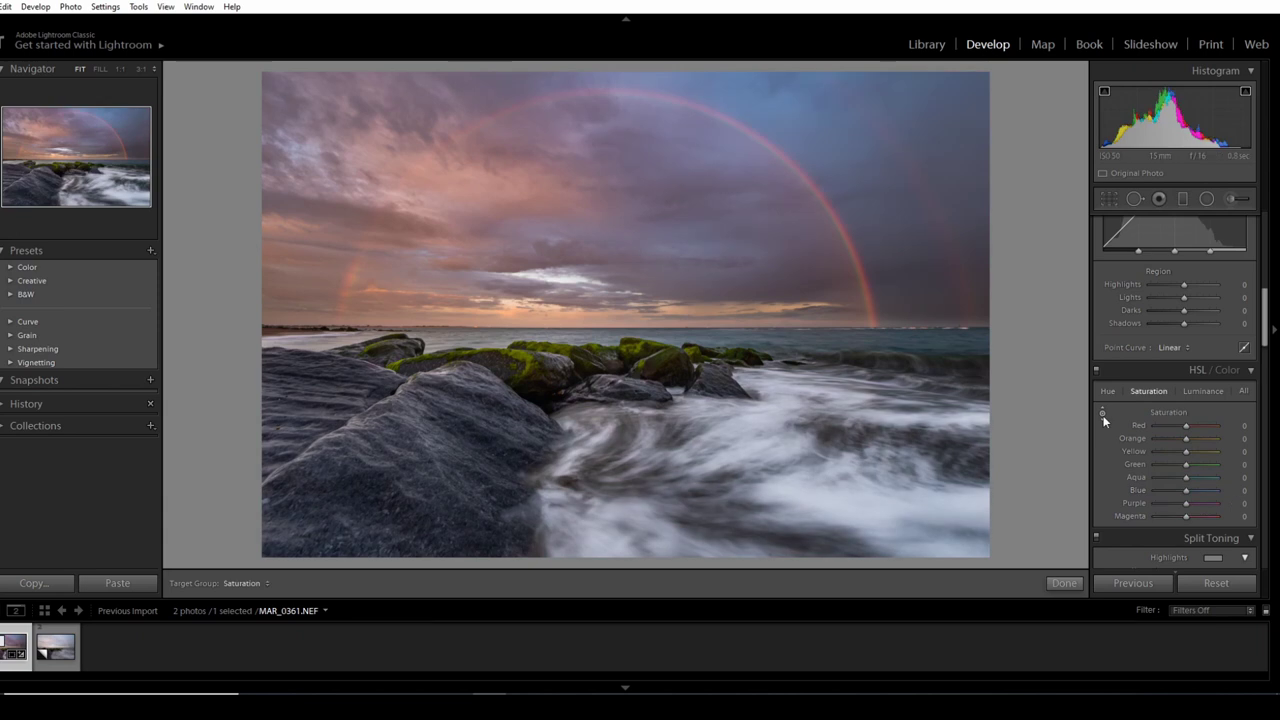
pyautogui.click(1102, 413)
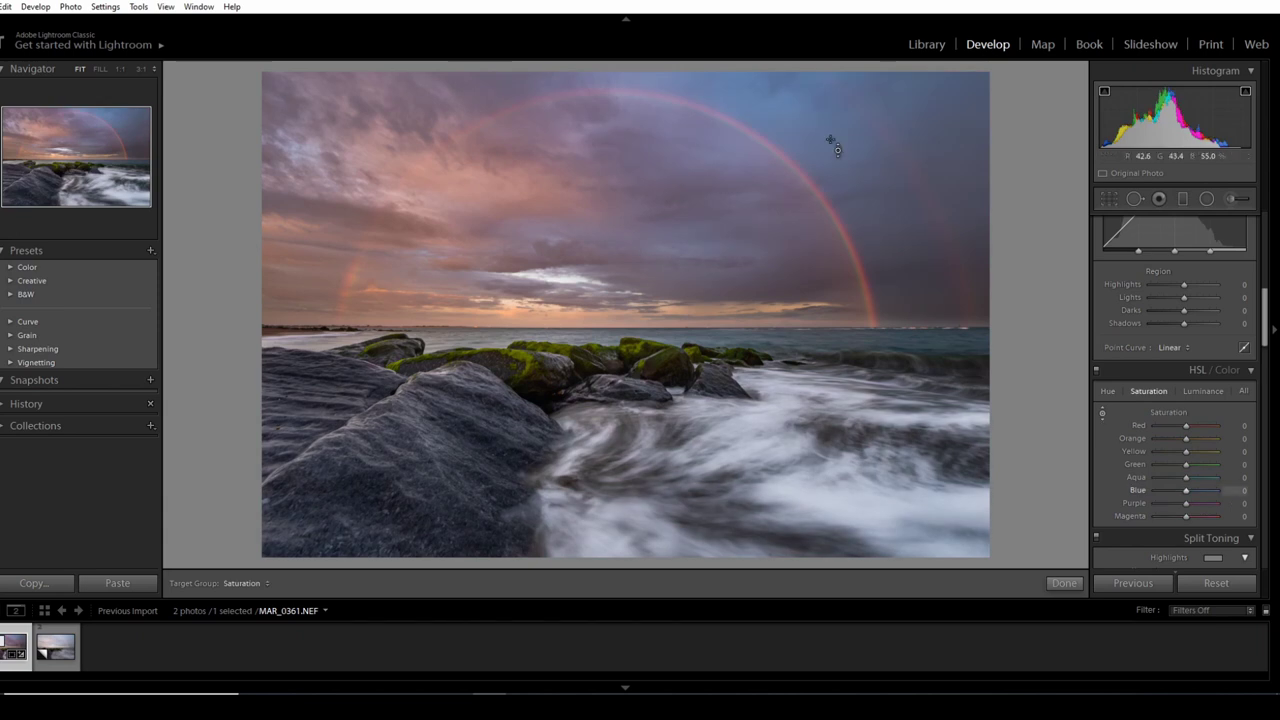
pyautogui.click(1205, 391)
pyautogui.click(1102, 414)
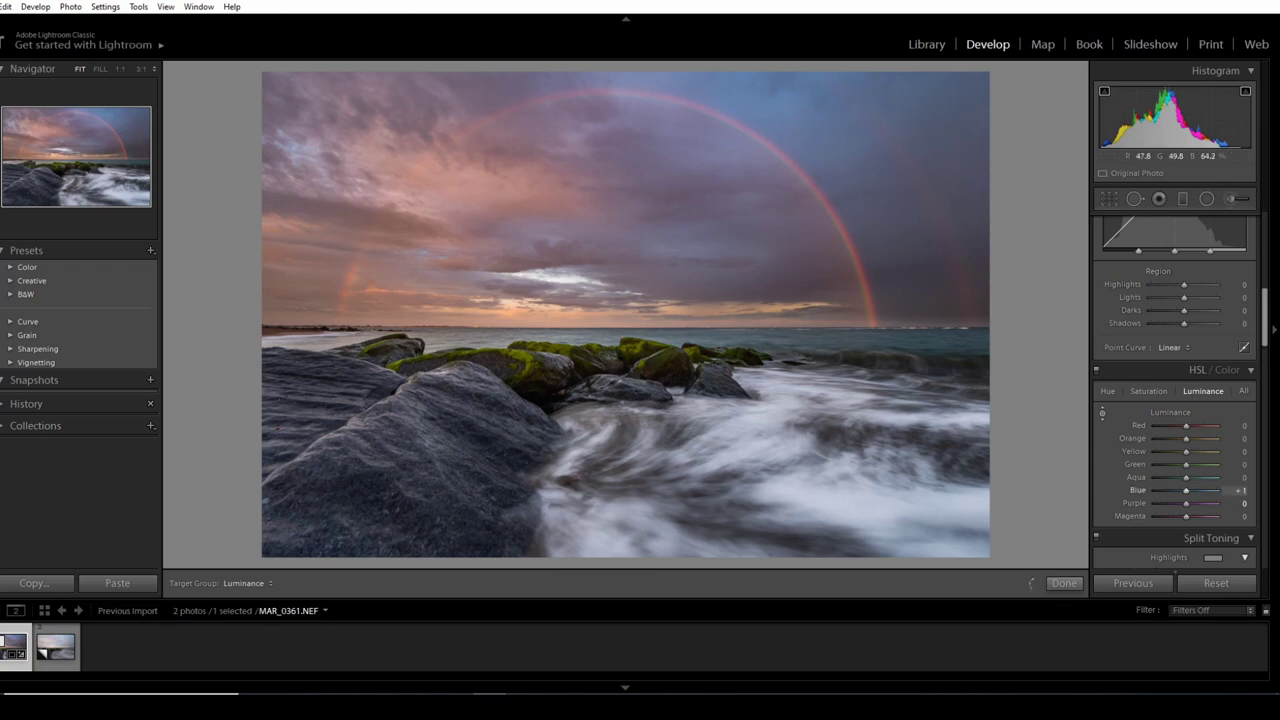
pyautogui.moveTo(800, 160); pyautogui.dragTo(800, 215)
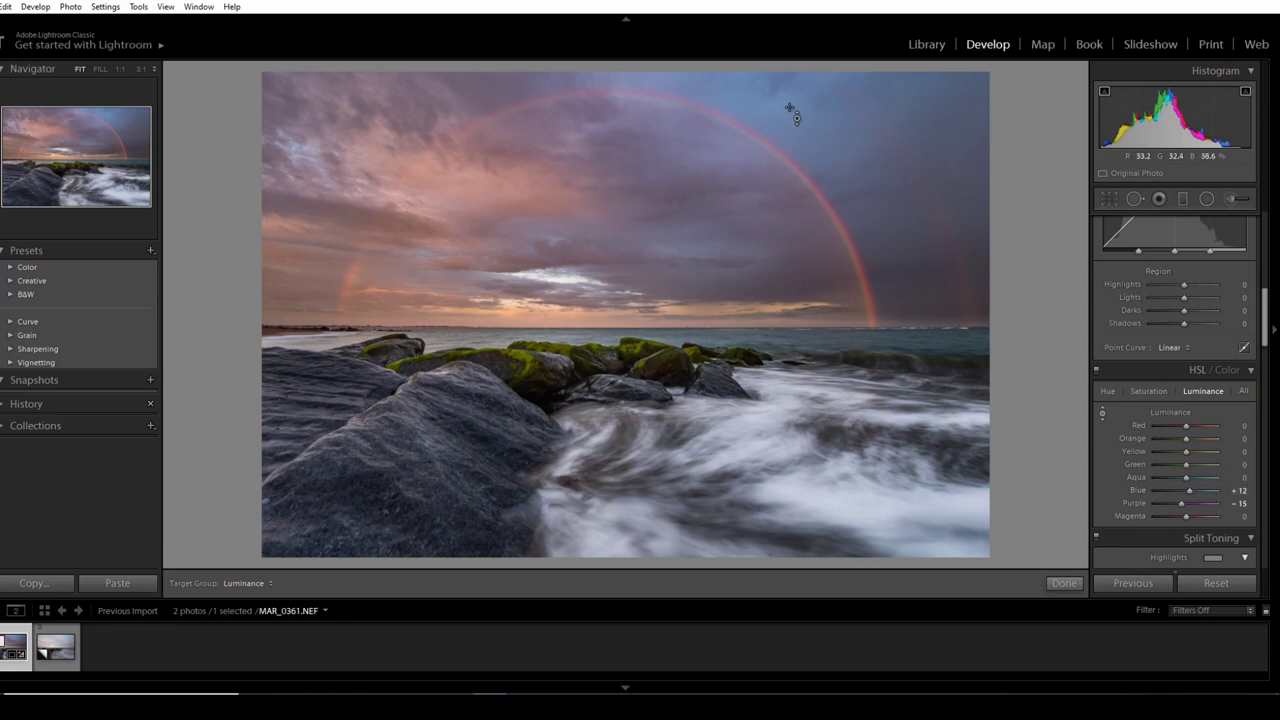
# Reset HSL luminance to zero and adjust the blue sky's saturation with the targeted tool
pyautogui.doubleClick(1170, 412)
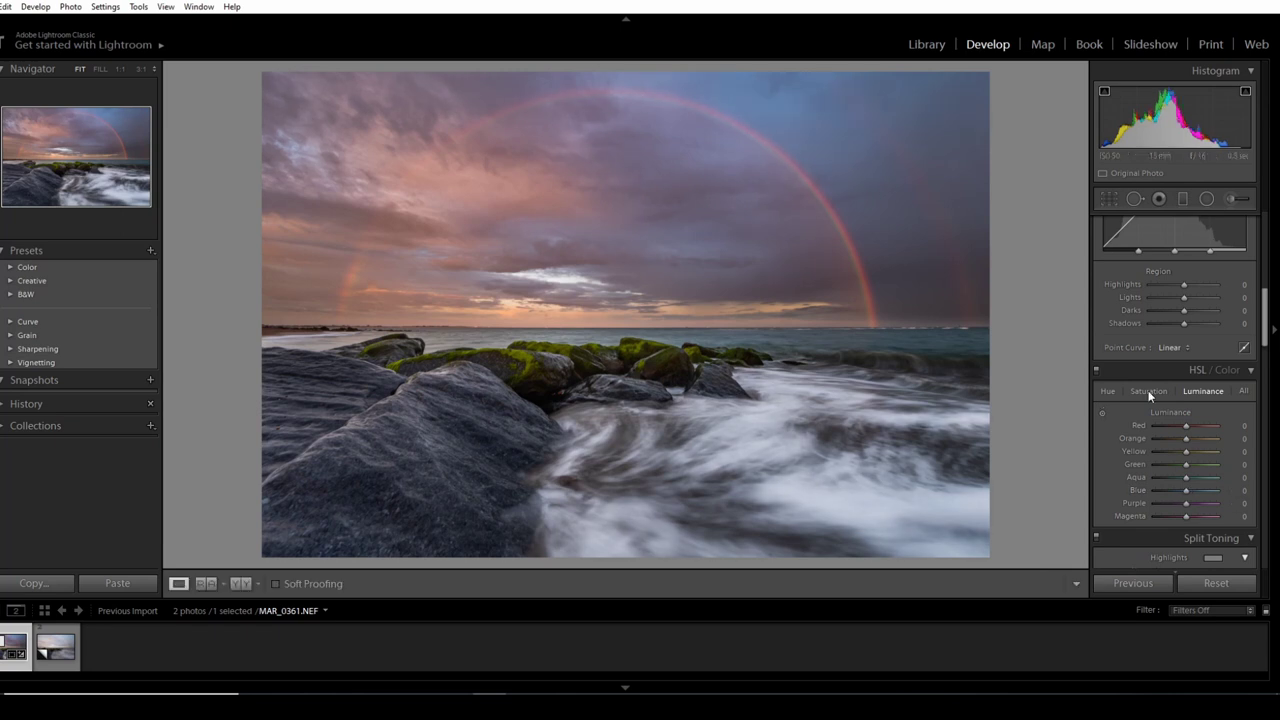
pyautogui.click(1149, 391)
pyautogui.click(1103, 414)
pyautogui.click(1103, 414)
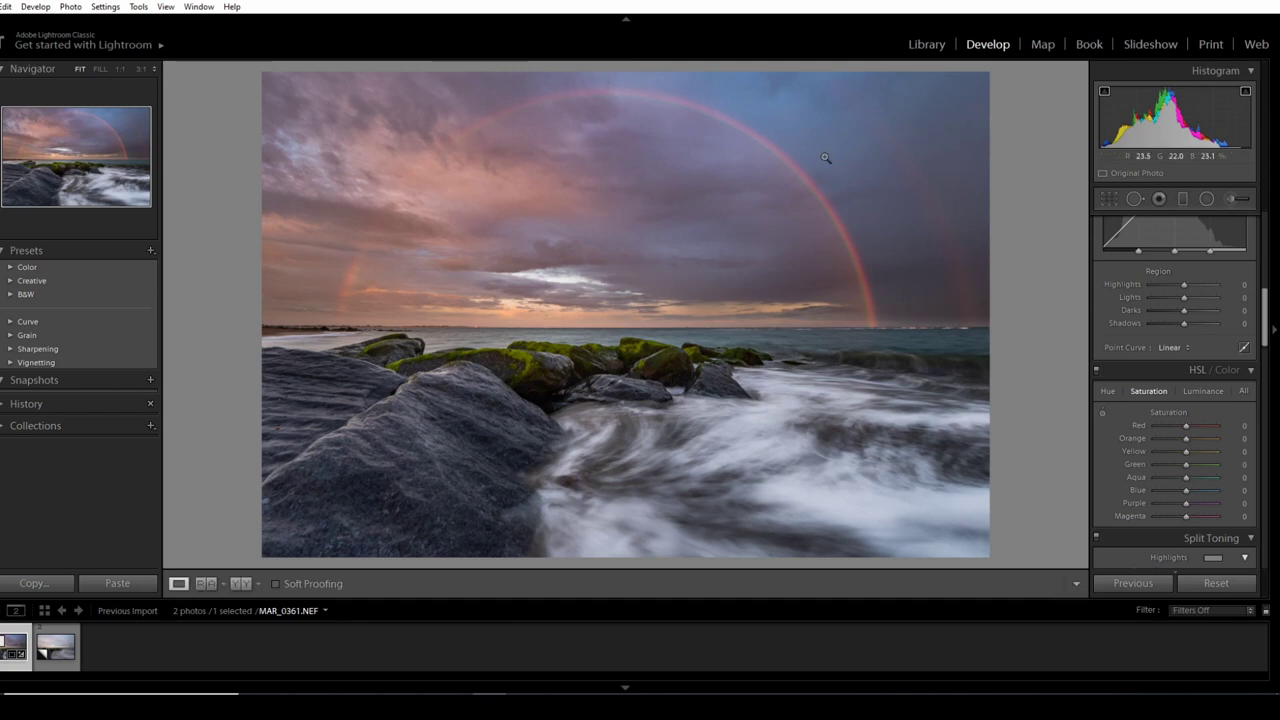
pyautogui.click(1103, 414)
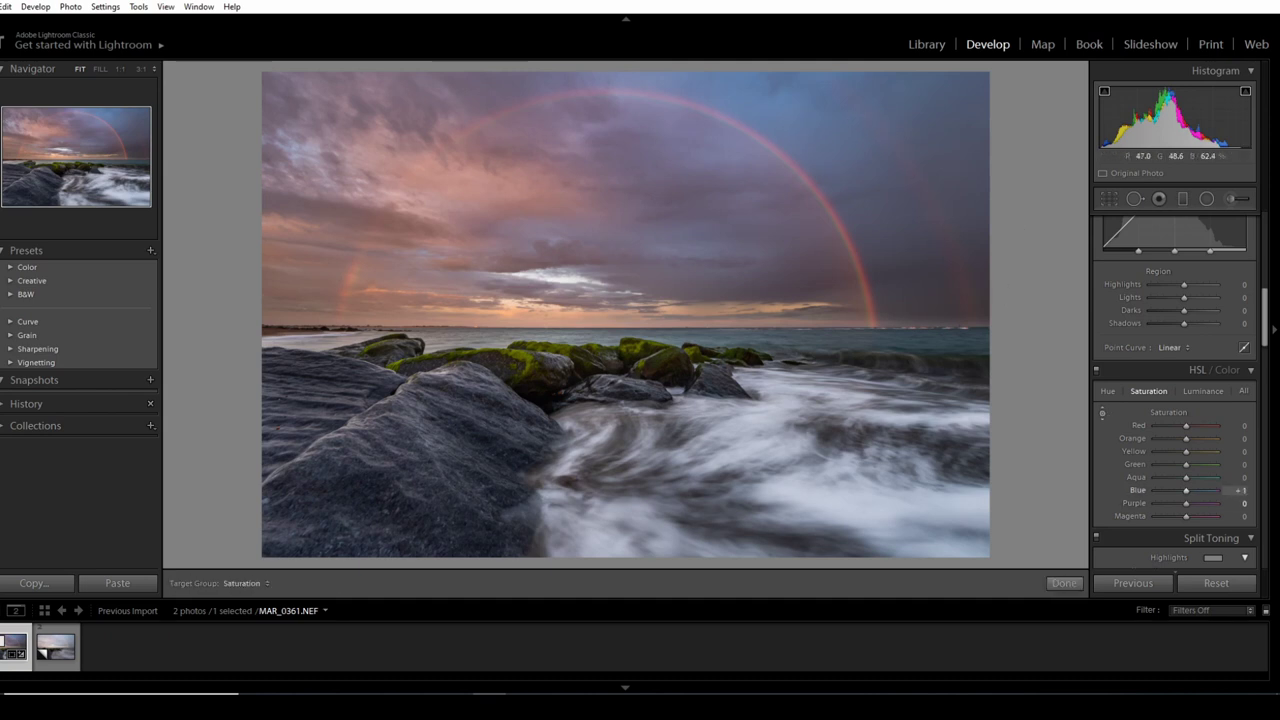
pyautogui.moveTo(900, 150); pyautogui.dragTo(900, 105)
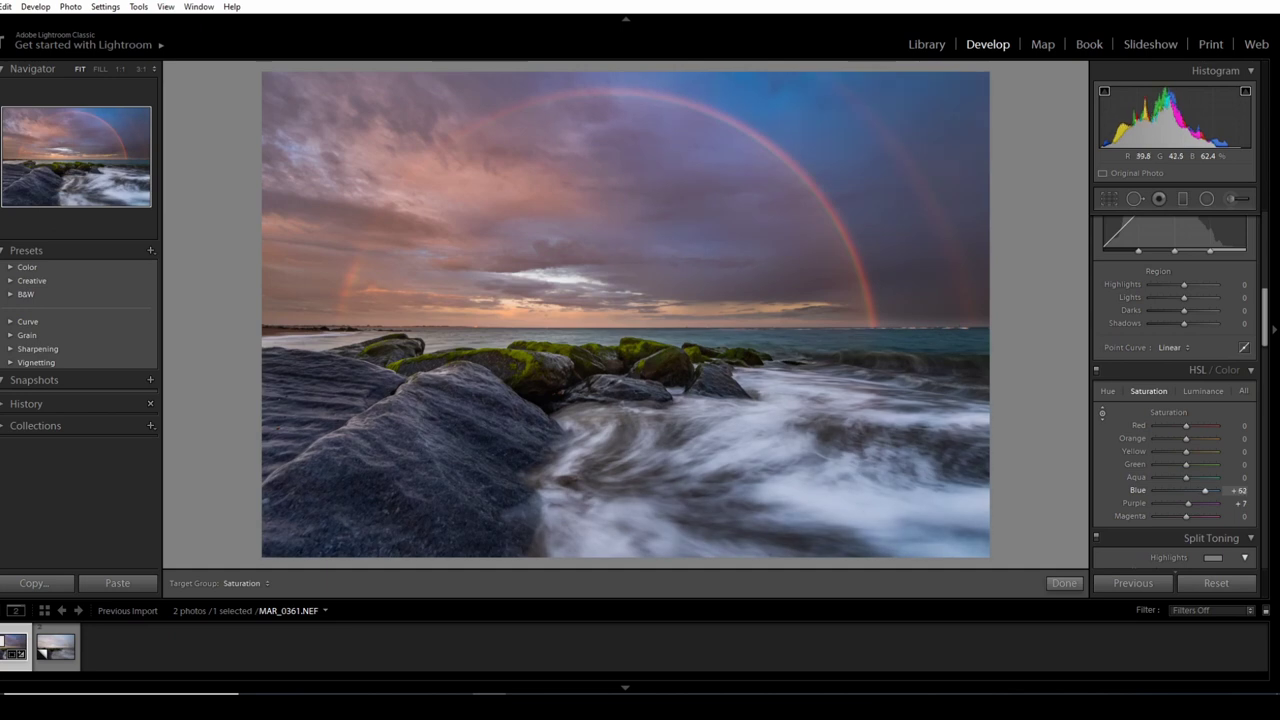
pyautogui.moveTo(900, 105); pyautogui.dragTo(900, 140)
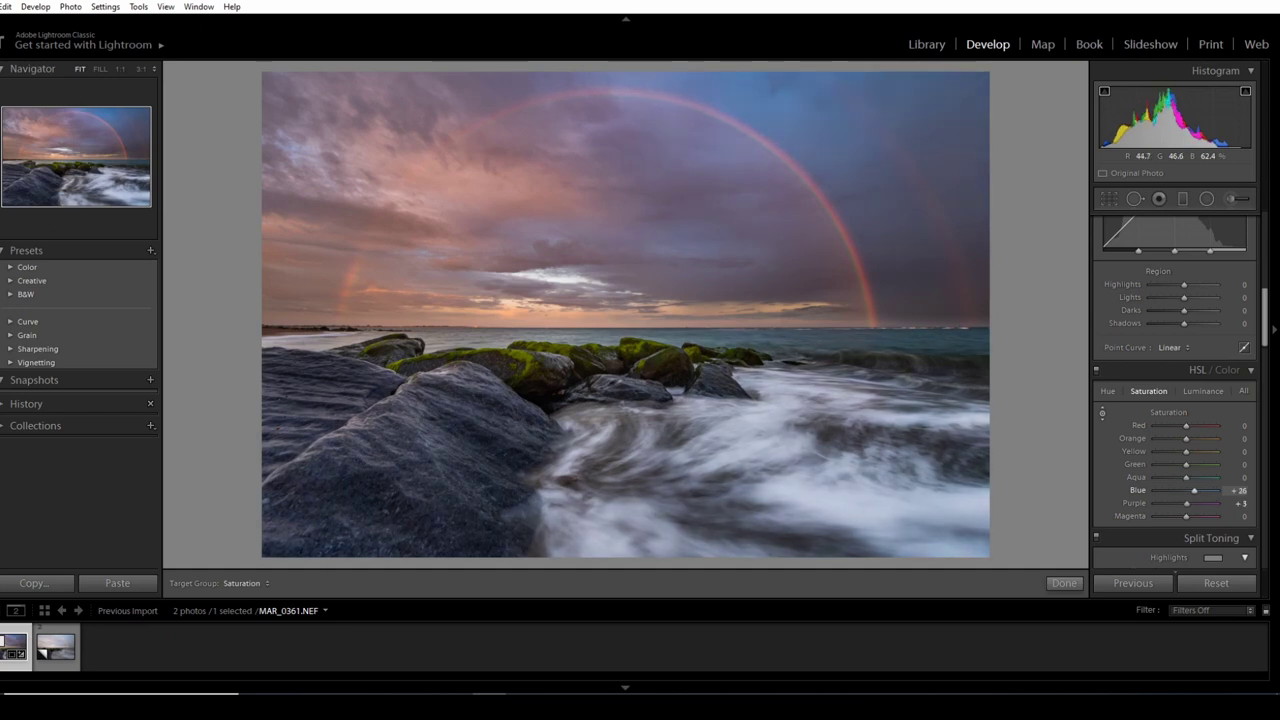
pyautogui.moveTo(900, 140); pyautogui.dragTo(900, 150)
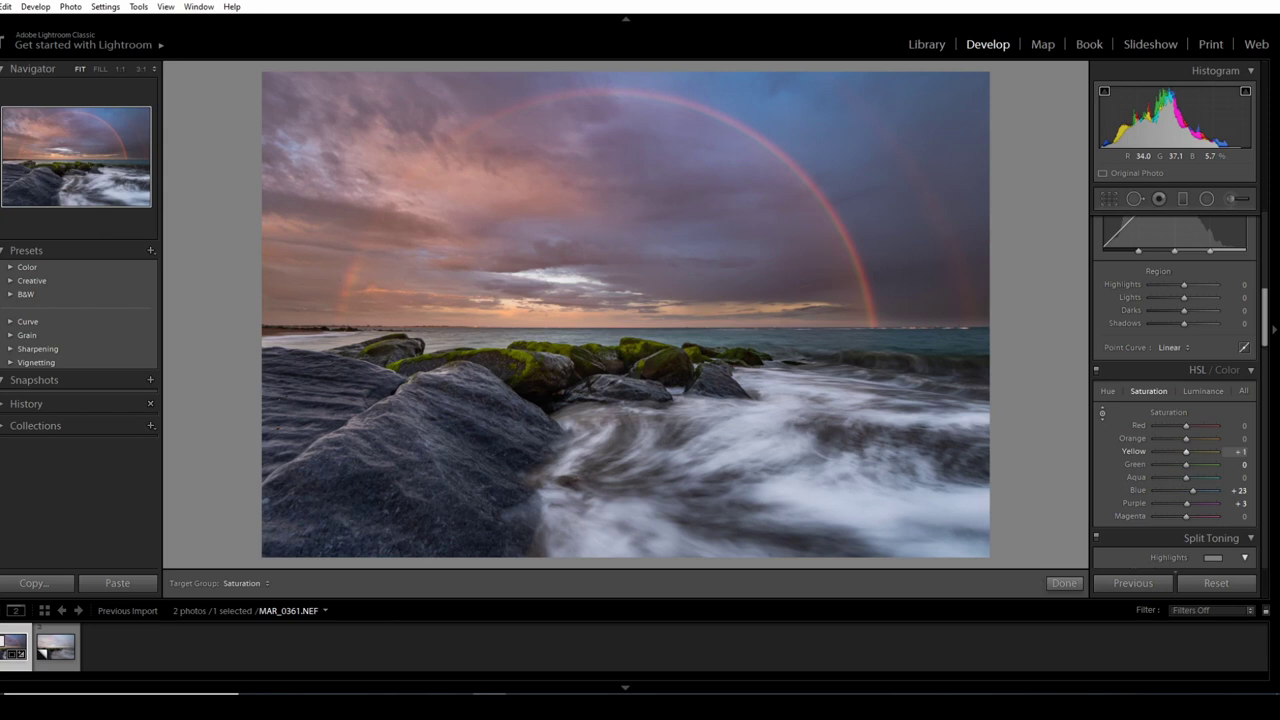
# Raise yellow, green, red and orange saturation (Red +11, Orange +20), then try hue targeting on the moss
pyautogui.moveTo(600, 355); pyautogui.dragTo(600, 325)
pyautogui.moveTo(527, 362); pyautogui.dragTo(527, 360)
pyautogui.moveTo(433, 177); pyautogui.dragTo(433, 157)
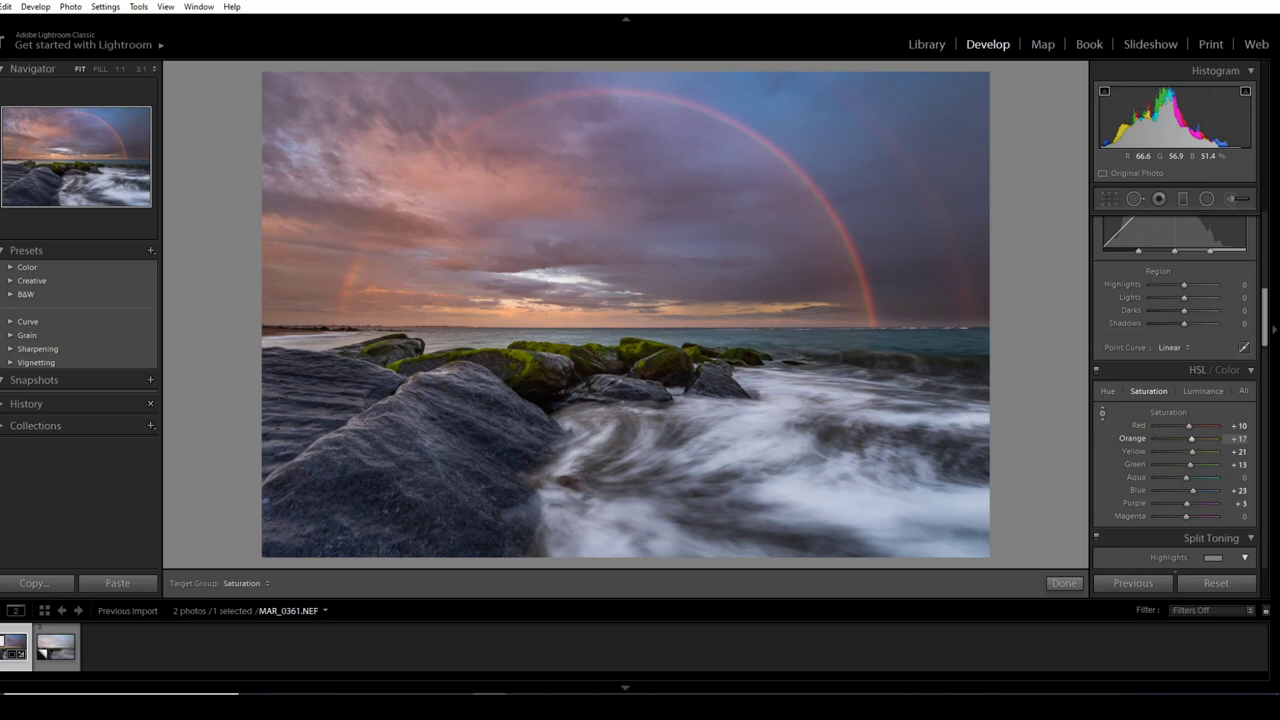
pyautogui.moveTo(443, 243); pyautogui.dragTo(443, 238)
pyautogui.hotkey('ctrl', 'alt', 'shift', 'h')
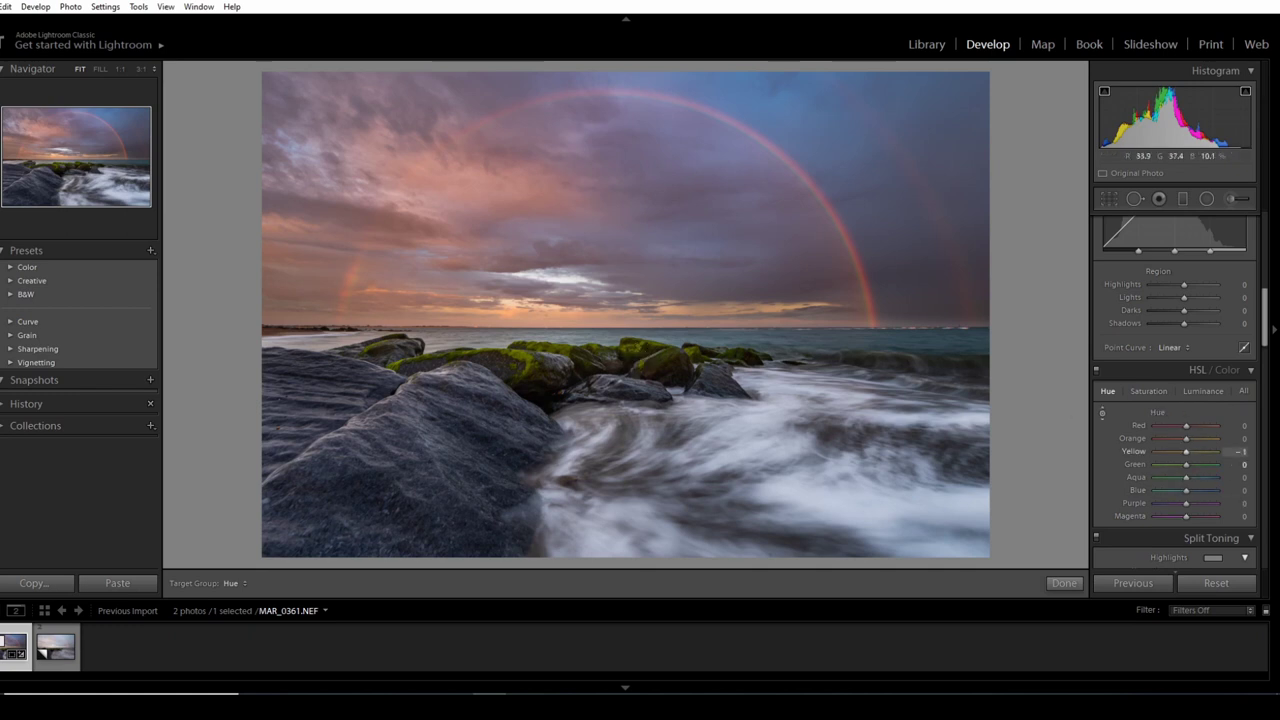
pyautogui.moveTo(560, 355)
pyautogui.mouseDown()
pyautogui.moveTo(560, 412)
pyautogui.moveTo(560, 330)
pyautogui.mouseUp()
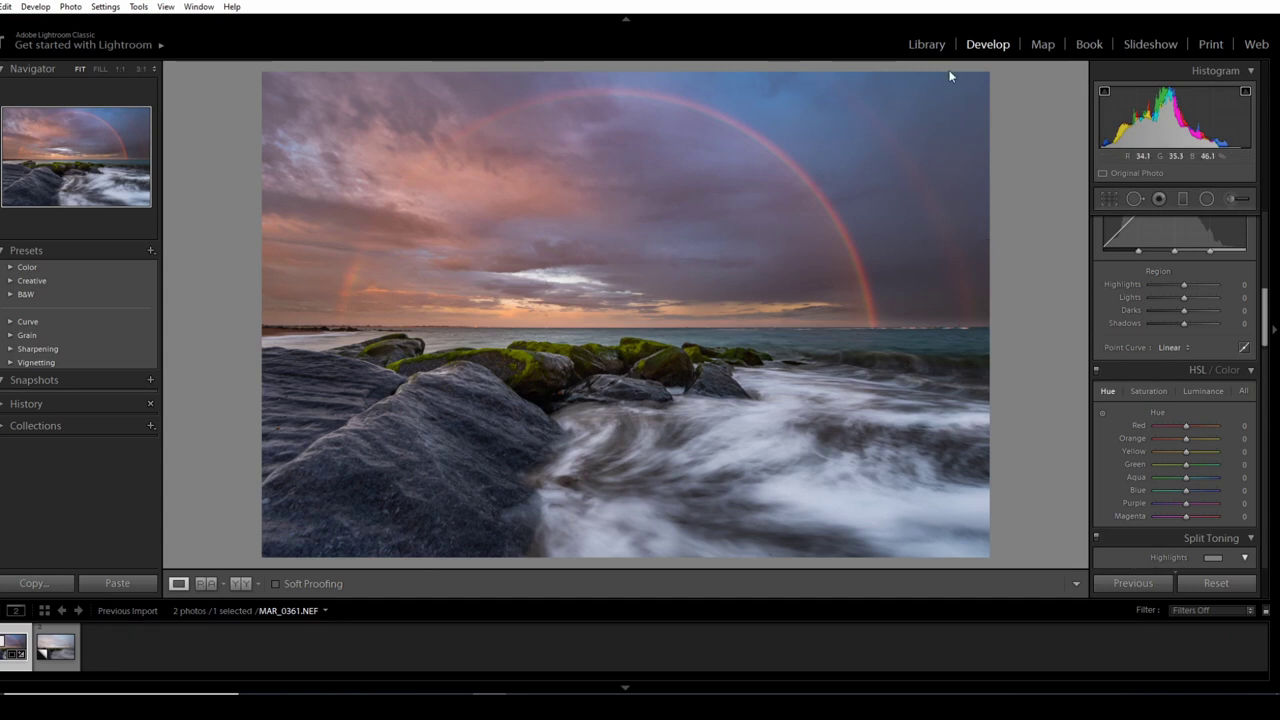
# Set the Navigator to 1:16 and draw a tilted radial filter ellipse over the left sky
pyautogui.click(1206, 198)
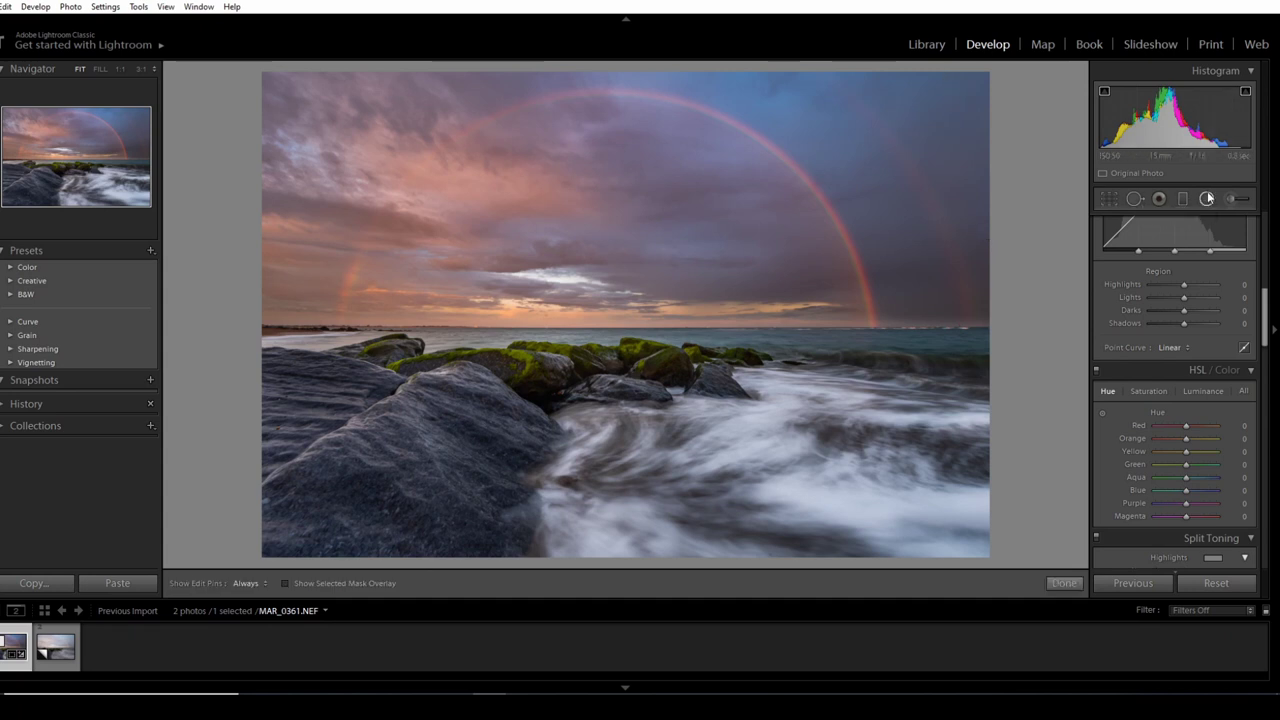
pyautogui.click(136, 68)
pyautogui.click(84, 69)
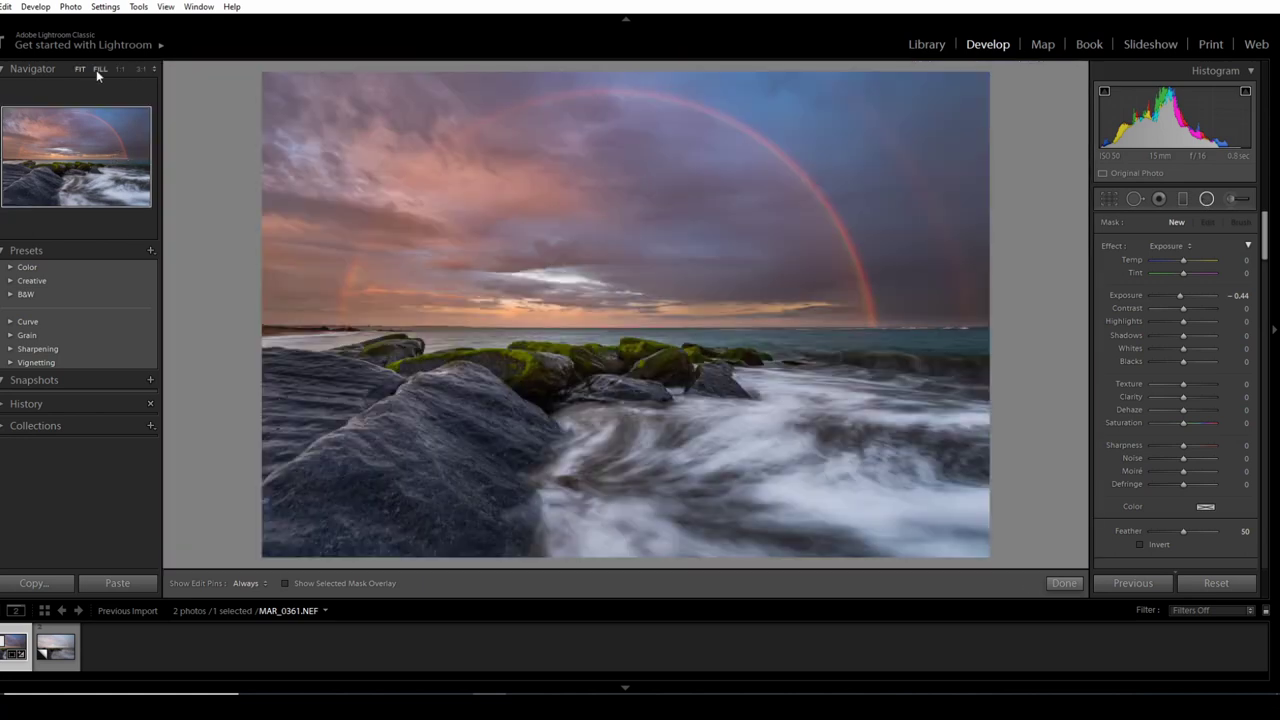
pyautogui.click(154, 69)
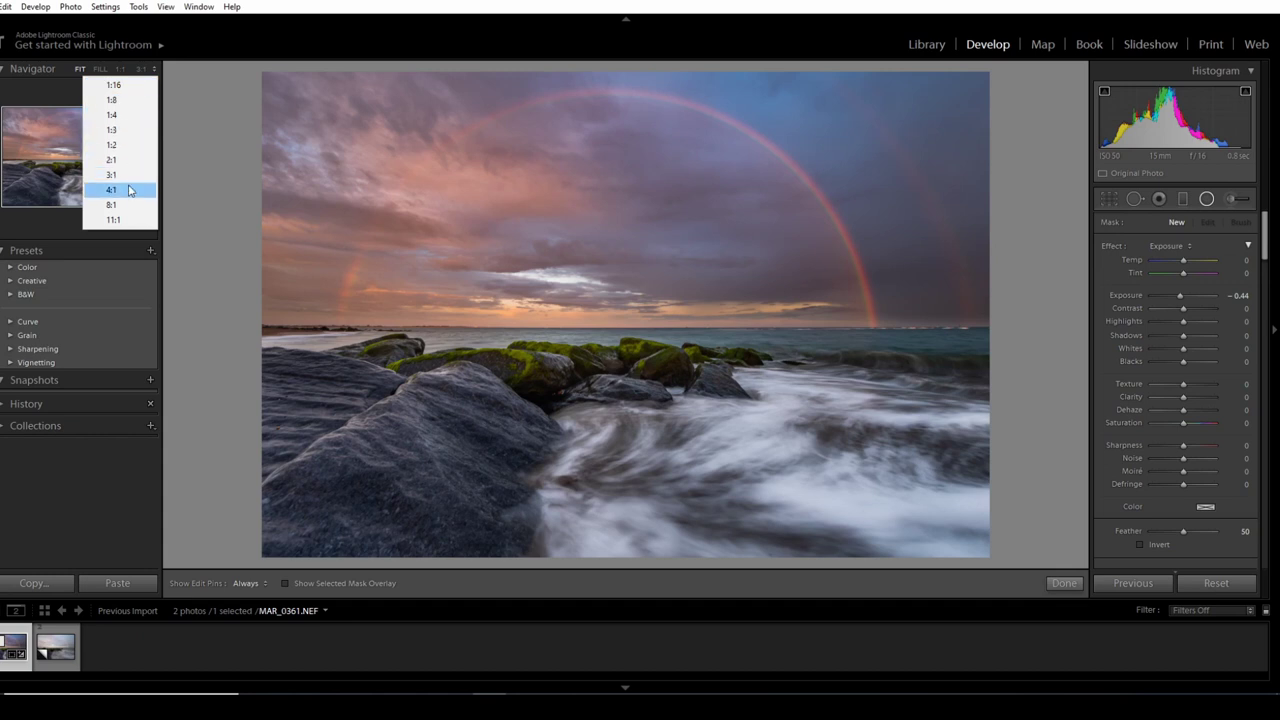
pyautogui.click(134, 87)
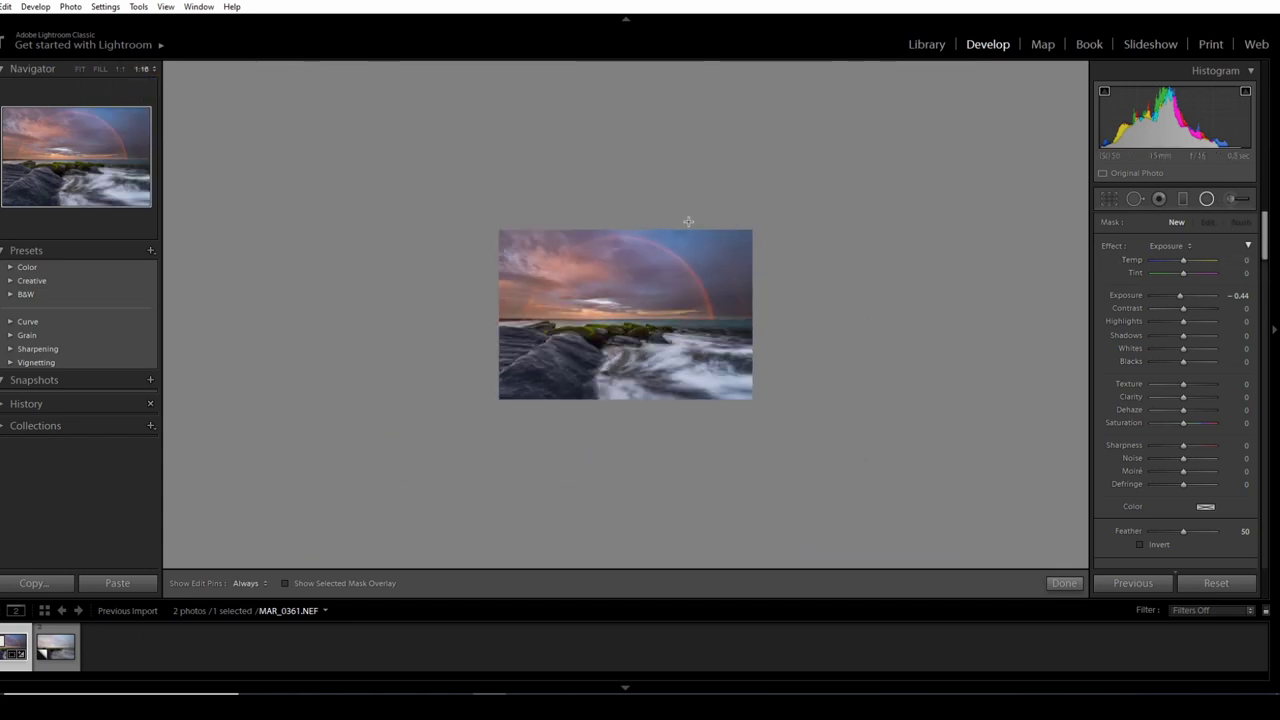
pyautogui.moveTo(331, 271); pyautogui.dragTo(546, 371)
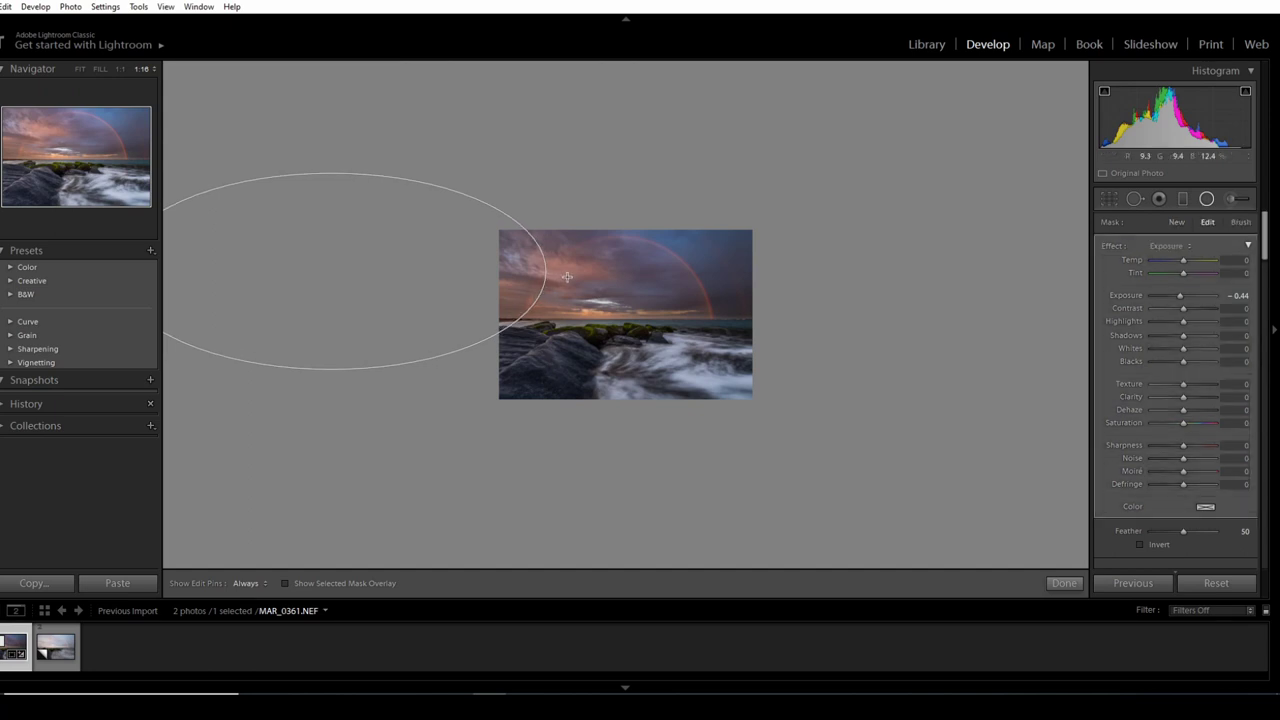
pyautogui.moveTo(562, 274); pyautogui.dragTo(557, 310)
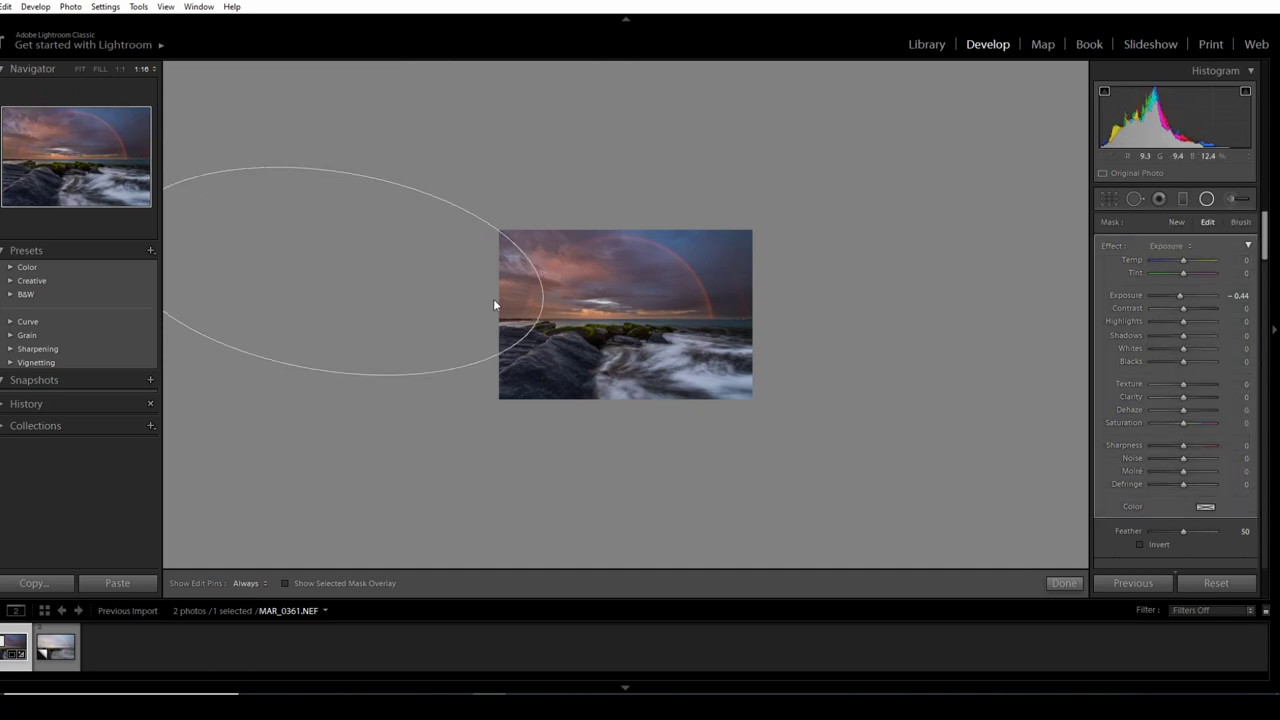
pyautogui.moveTo(328, 272); pyautogui.dragTo(382, 271)
# Invert the radial filter with Feather 100 and Exposure -0.09, then refine its position and shape
pyautogui.click(1155, 545)
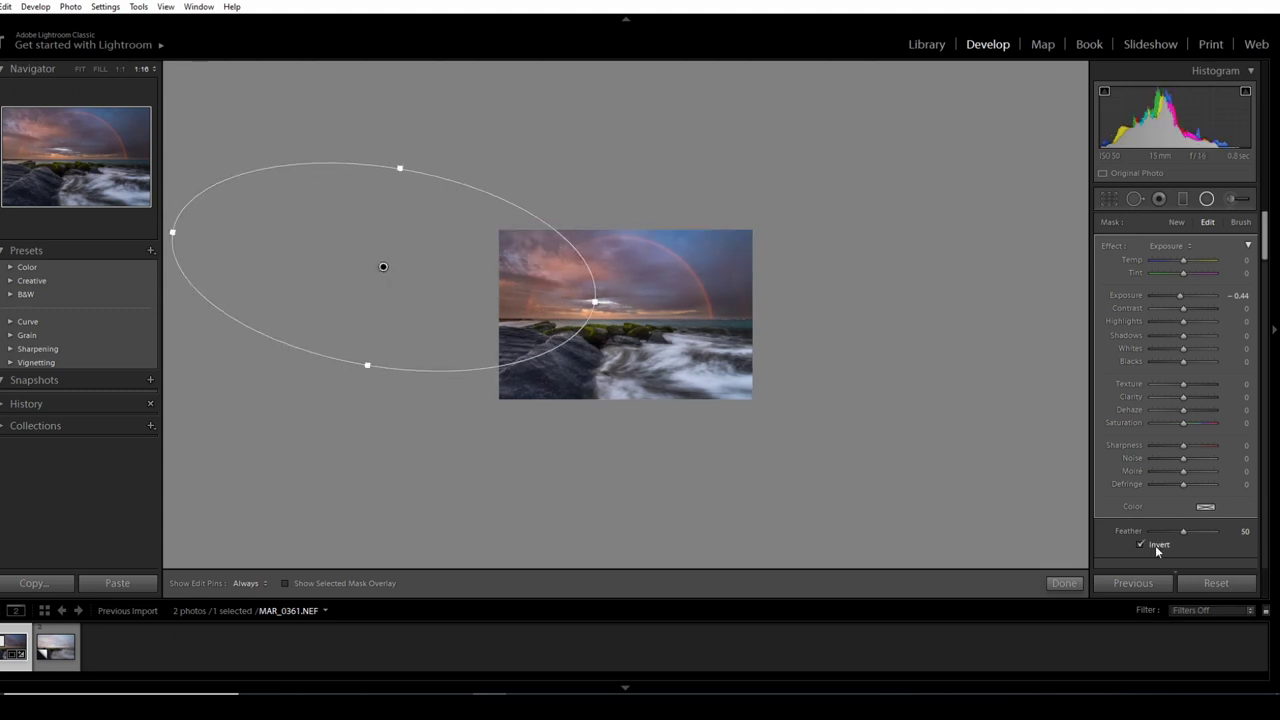
pyautogui.click(1155, 545)
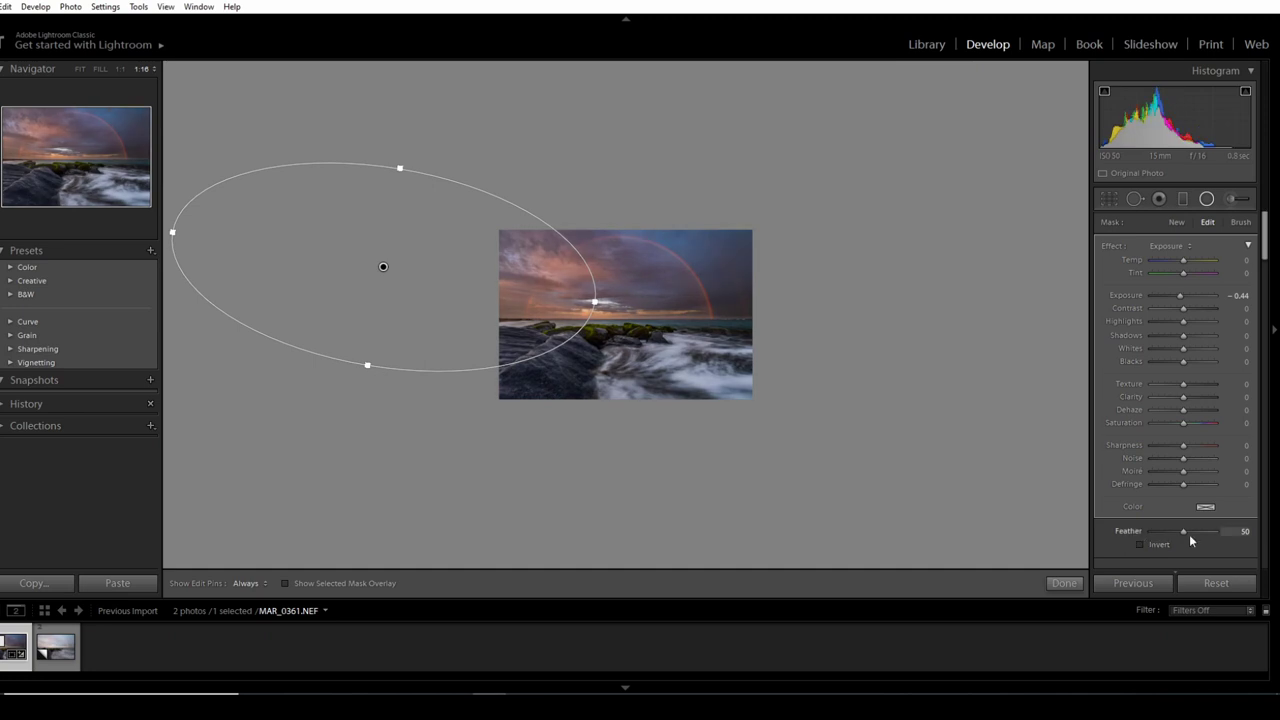
pyautogui.moveTo(1189, 536); pyautogui.dragTo(1246, 531)
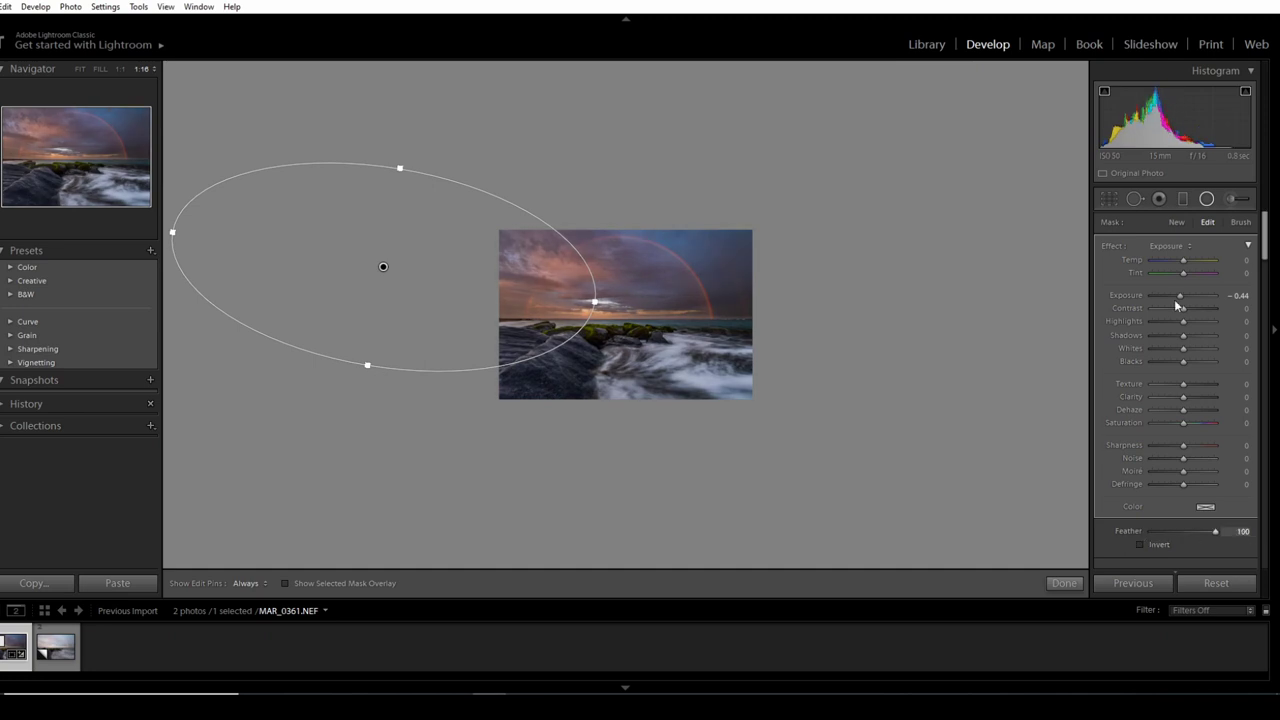
pyautogui.moveTo(1176, 301); pyautogui.dragTo(1194, 295)
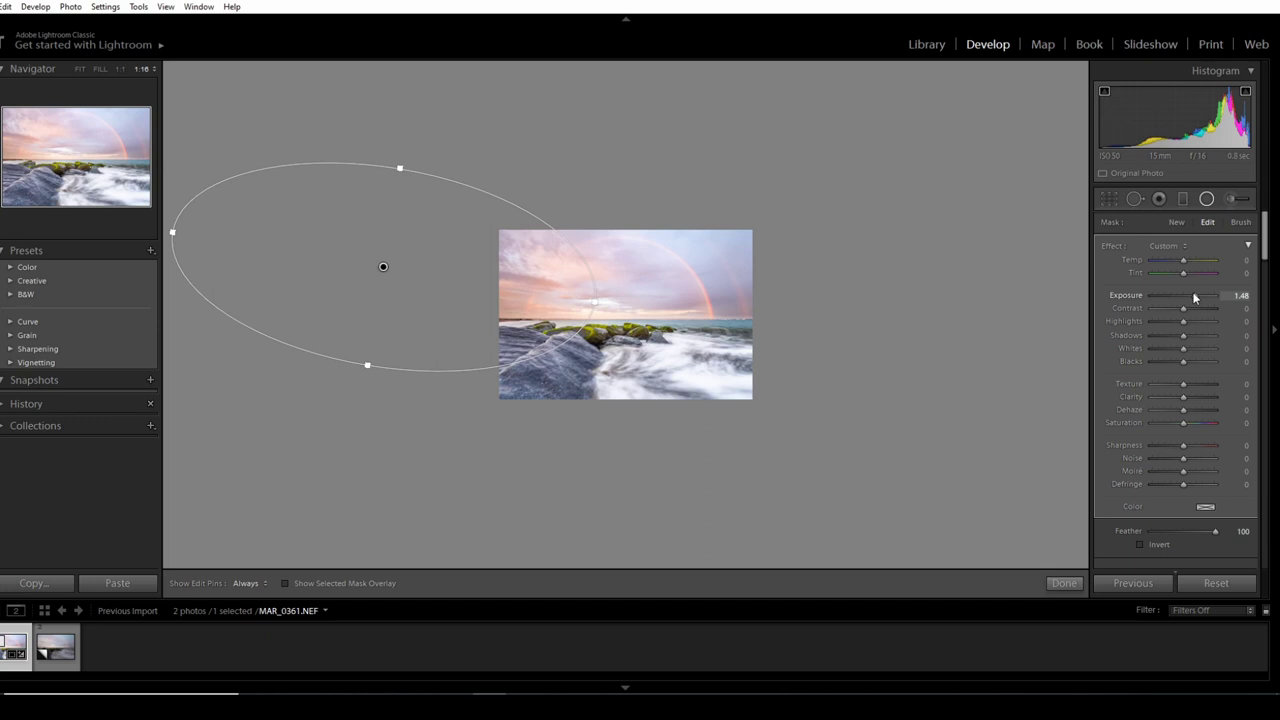
pyautogui.click(1159, 545)
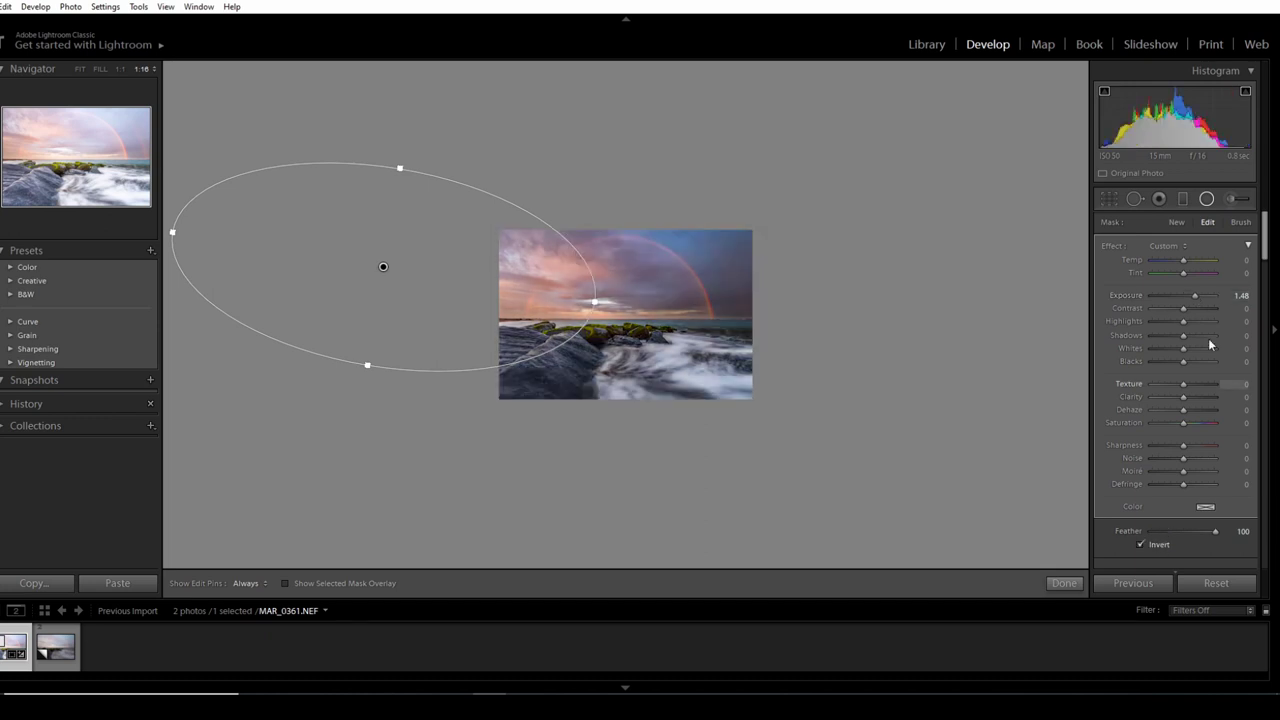
pyautogui.moveTo(1194, 298); pyautogui.dragTo(1182, 296)
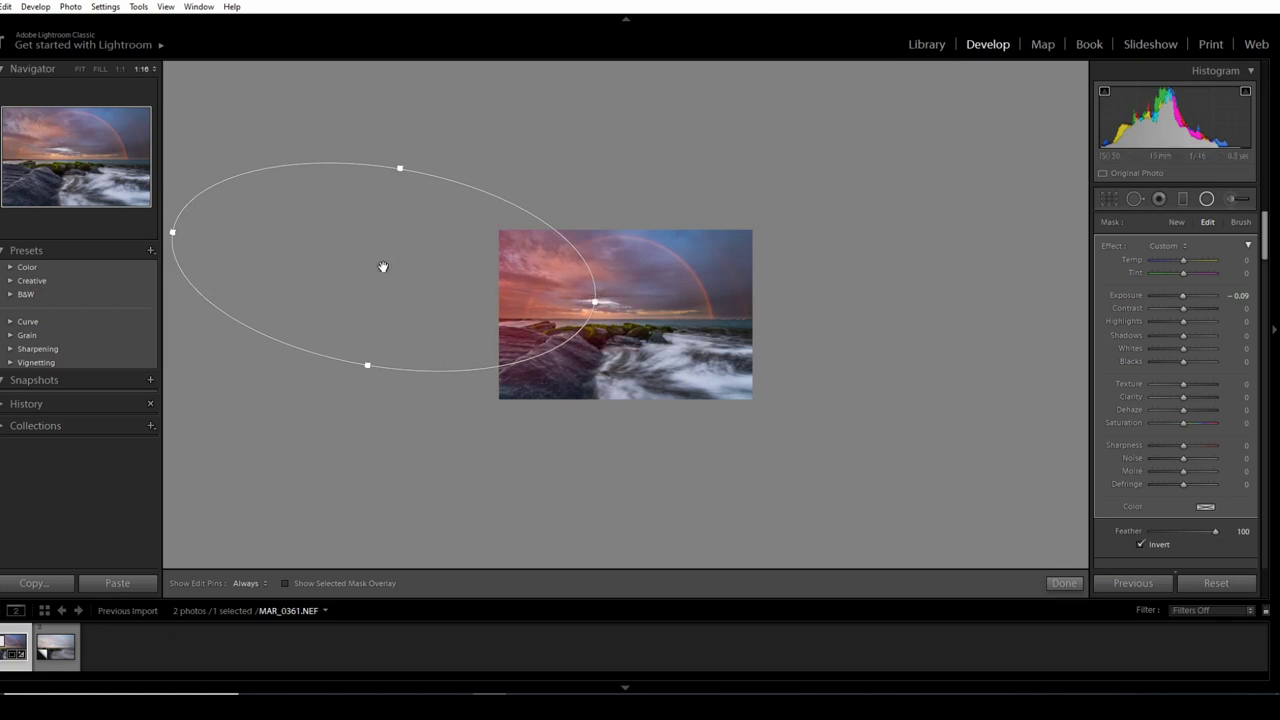
pyautogui.moveTo(385, 266)
pyautogui.mouseDown()
pyautogui.moveTo(491, 274)
pyautogui.moveTo(407, 266)
pyautogui.mouseUp()
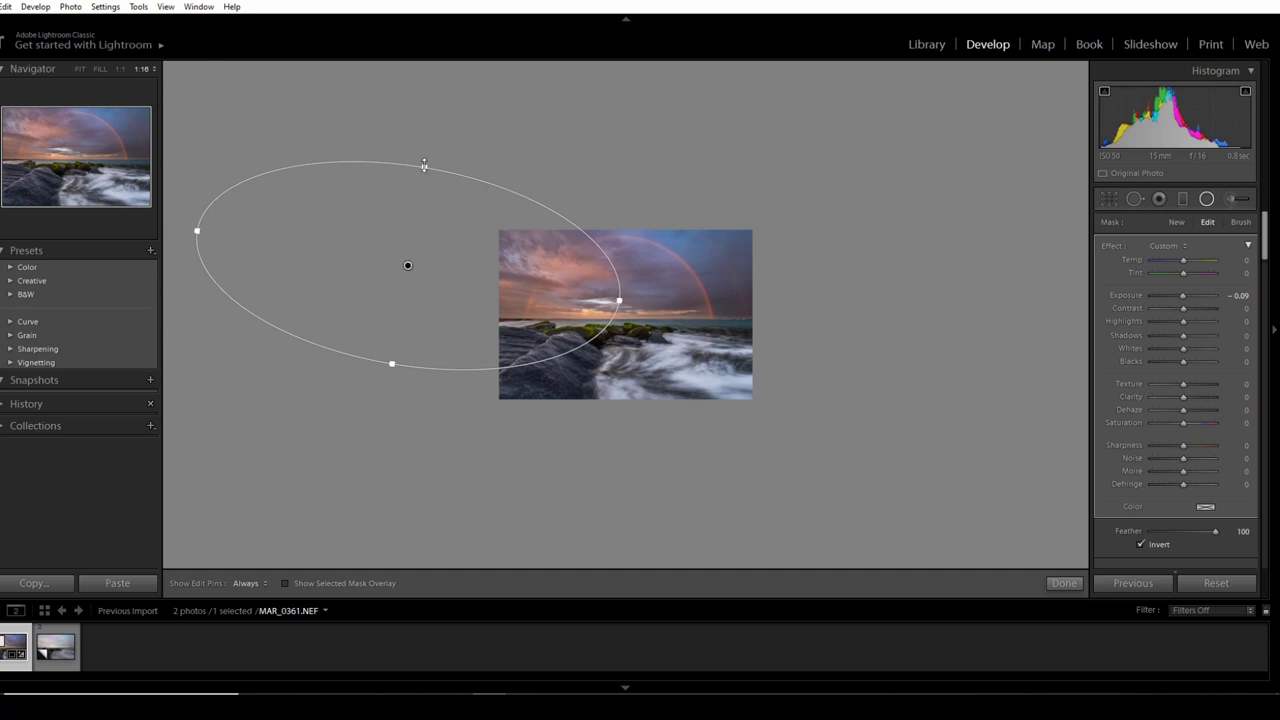
pyautogui.moveTo(424, 165); pyautogui.dragTo(416, 197)
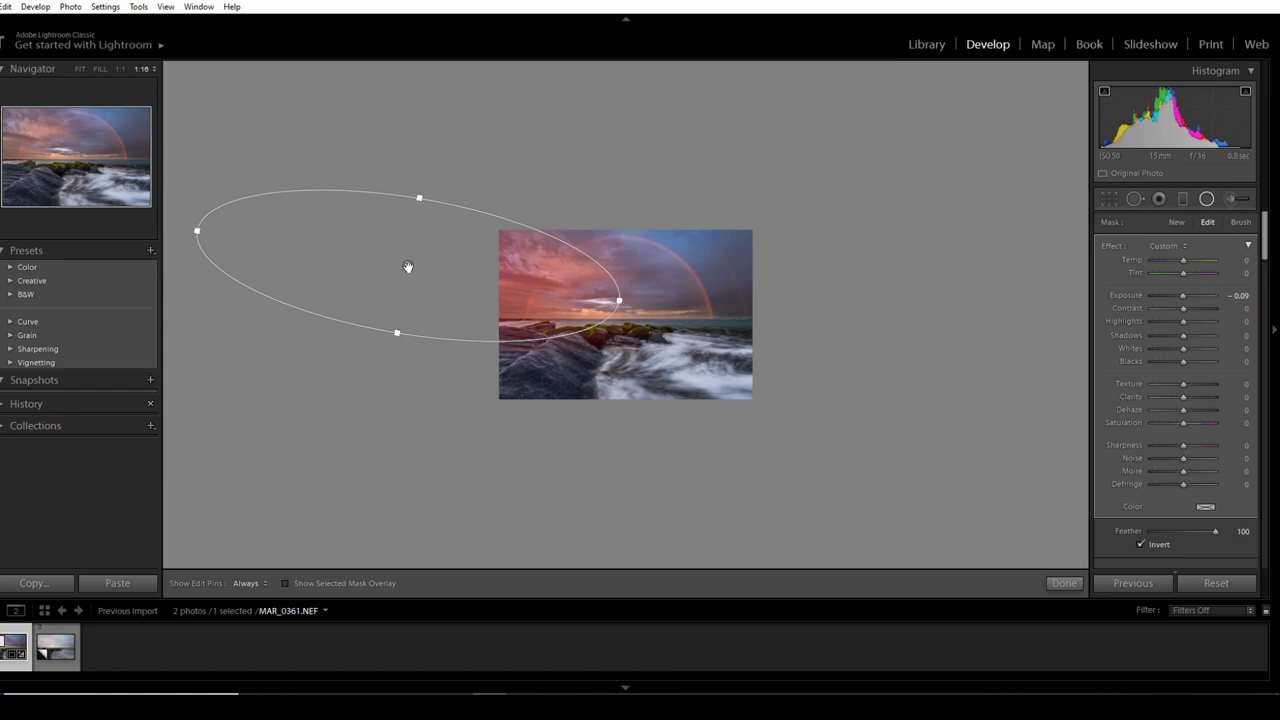
pyautogui.moveTo(408, 266); pyautogui.dragTo(394, 260)
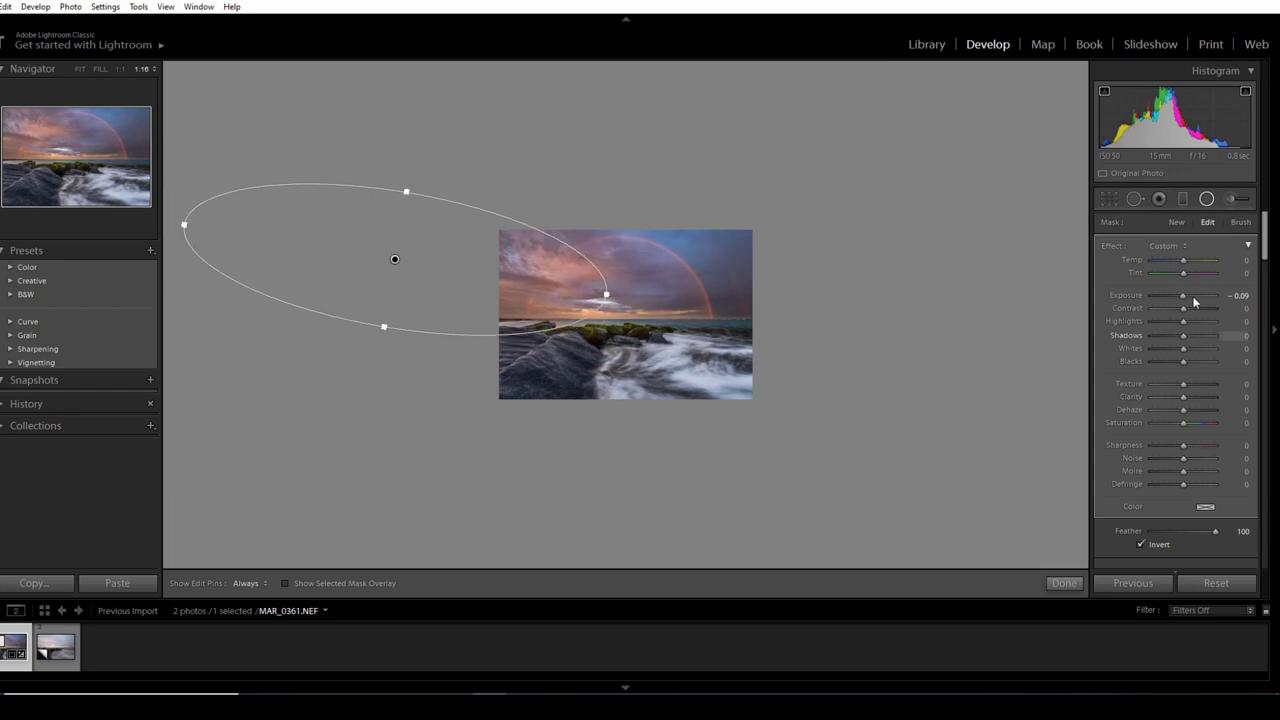
# Set the radial filter to Exposure 0.96, Contrast 30, Clarity -17, Temp 9 and Tint 22
pyautogui.doubleClick(1183, 294)
pyautogui.moveTo(1184, 295); pyautogui.dragTo(1192, 295)
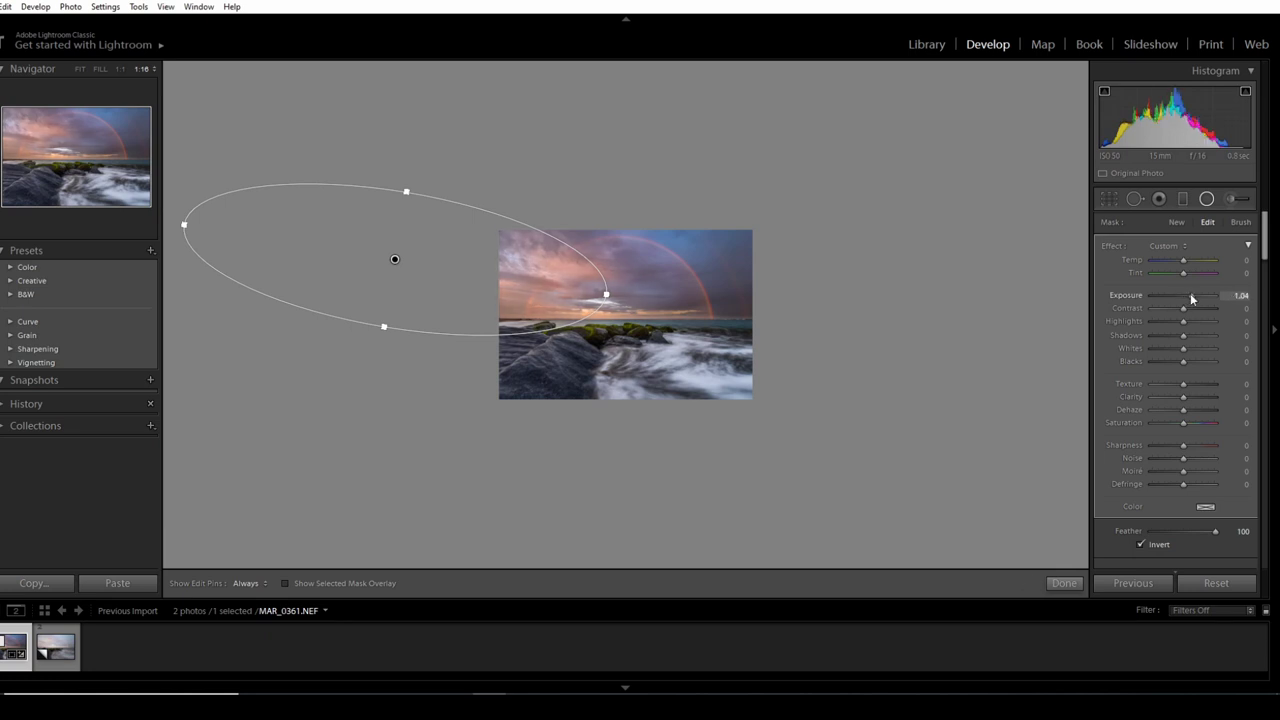
pyautogui.moveTo(1189, 316); pyautogui.dragTo(1195, 313)
pyautogui.moveTo(1184, 263); pyautogui.dragTo(1190, 294)
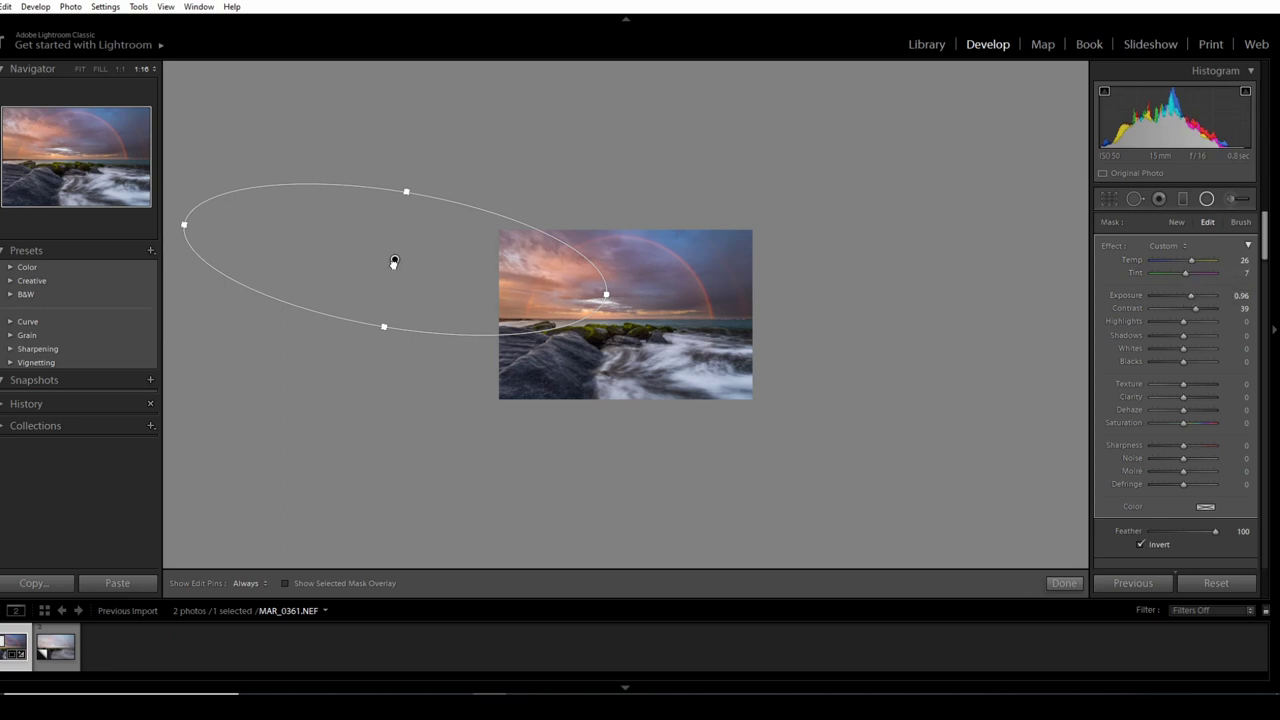
pyautogui.moveTo(394, 261); pyautogui.dragTo(390, 267)
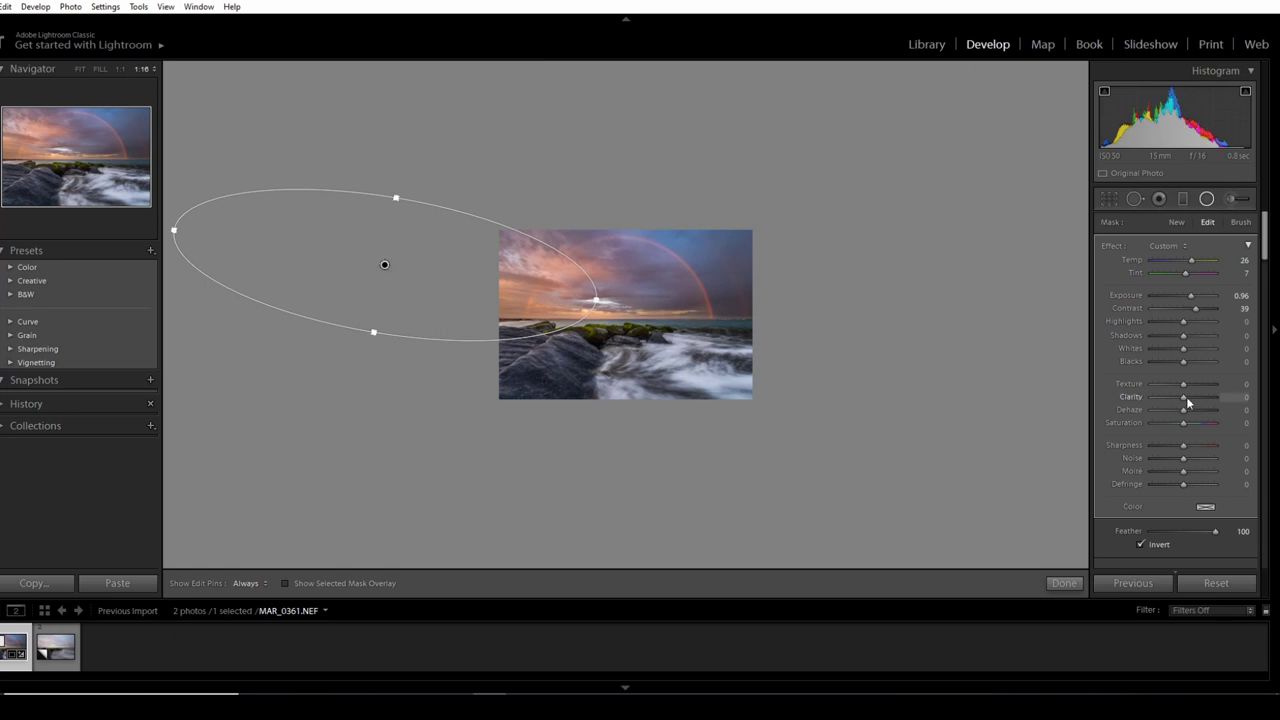
pyautogui.moveTo(1186, 396); pyautogui.dragTo(1177, 398)
pyautogui.moveTo(1184, 422); pyautogui.dragTo(1188, 423)
pyautogui.doubleClick(1186, 424)
pyautogui.moveTo(1197, 309); pyautogui.dragTo(1194, 313)
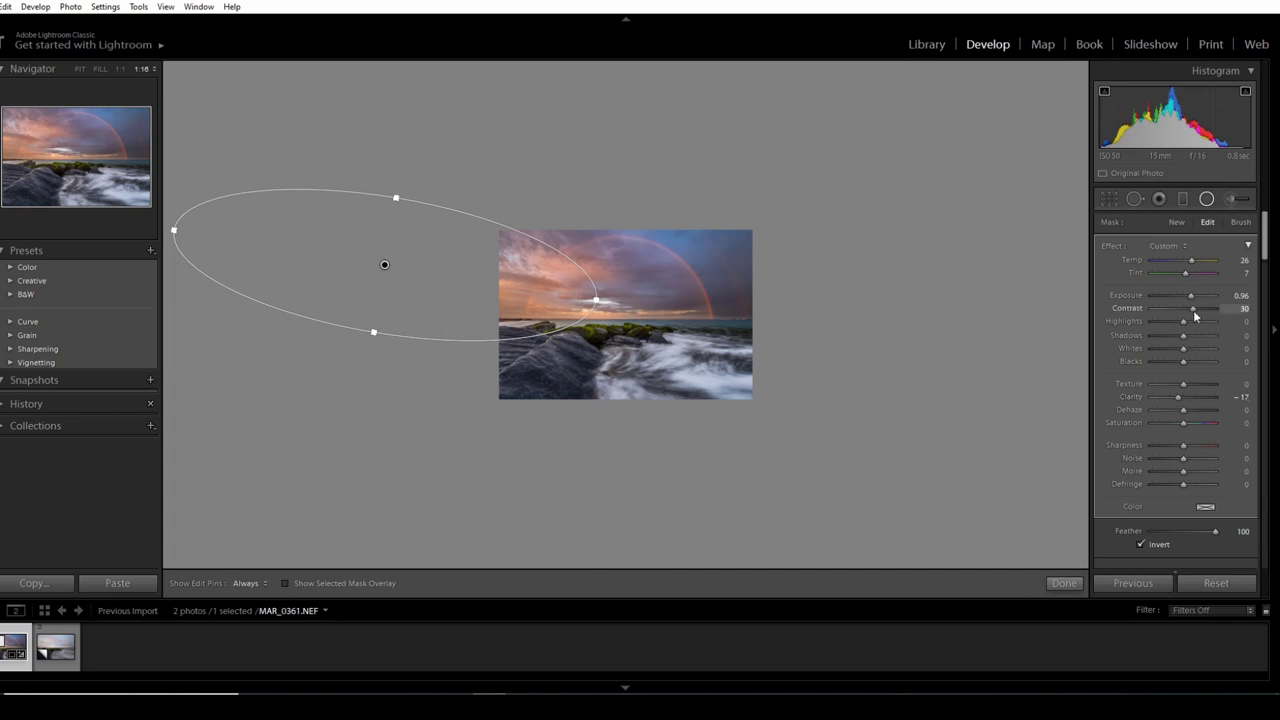
pyautogui.moveTo(1191, 261); pyautogui.dragTo(1187, 271)
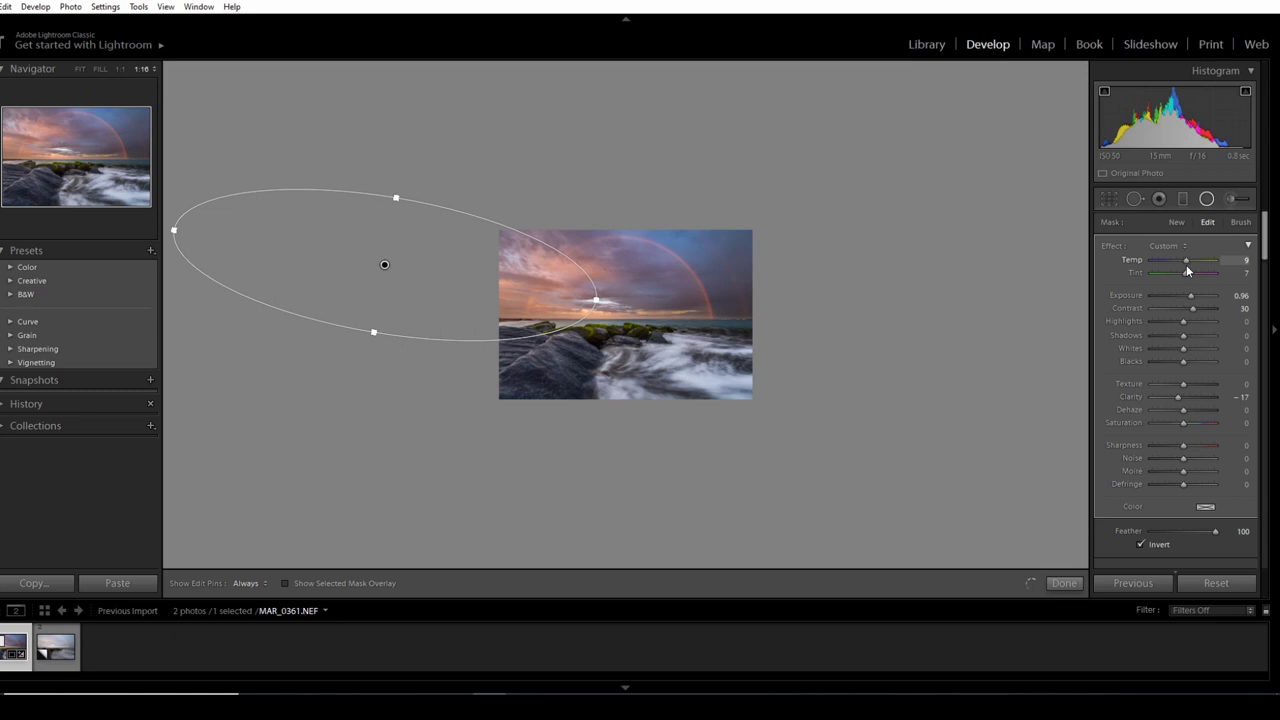
pyautogui.moveTo(1187, 272); pyautogui.dragTo(1190, 276)
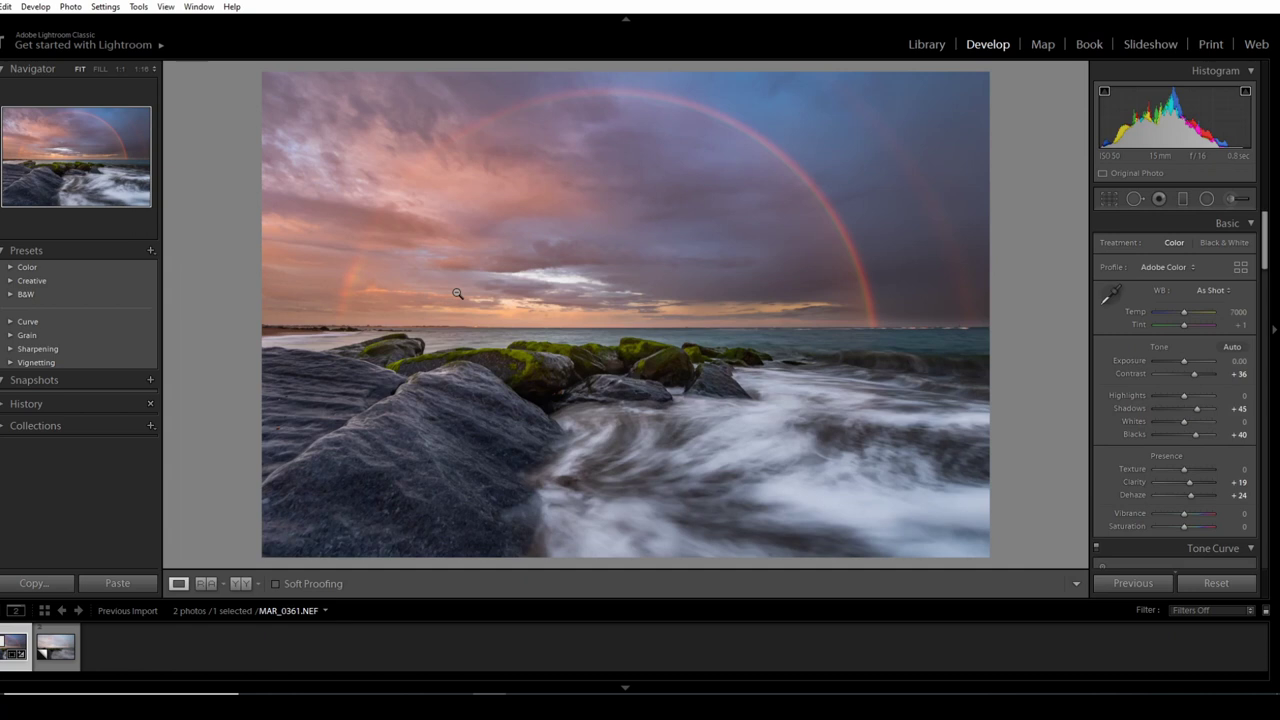
# Toggle Spot Removal with Q to review the healed sky spots, then switch to the Library
pyautogui.press('q')
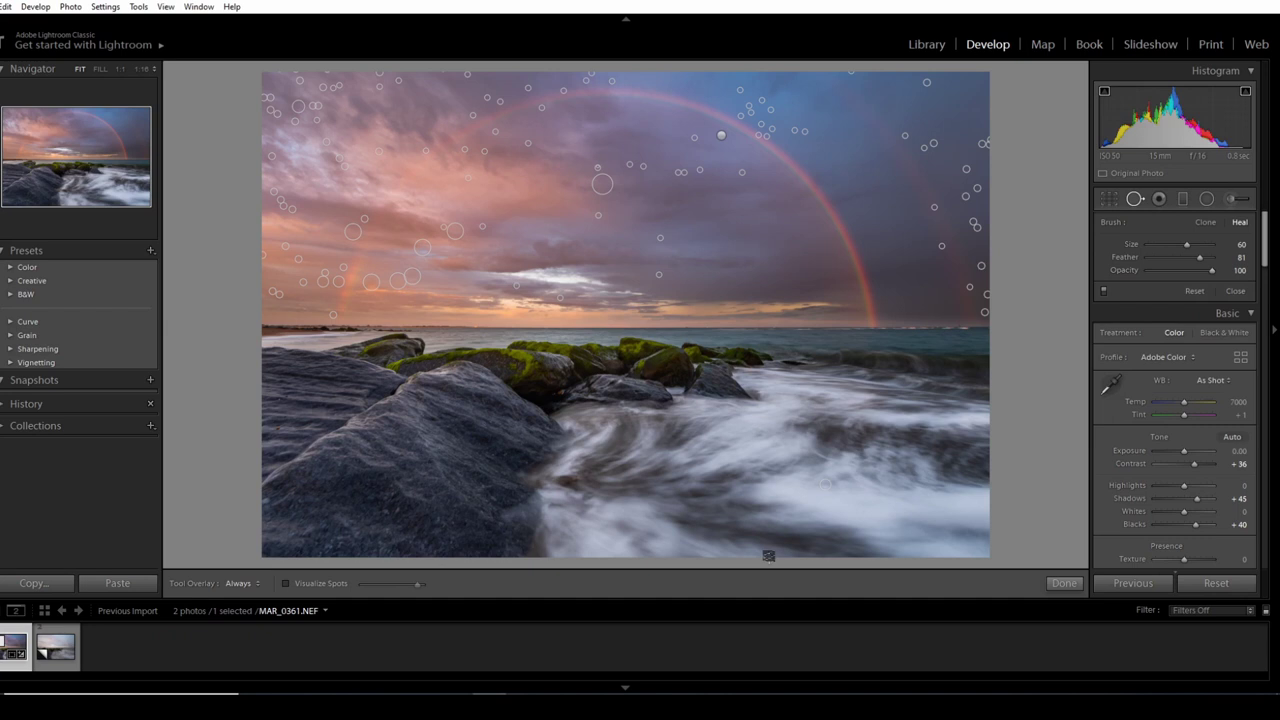
pyautogui.press('q')
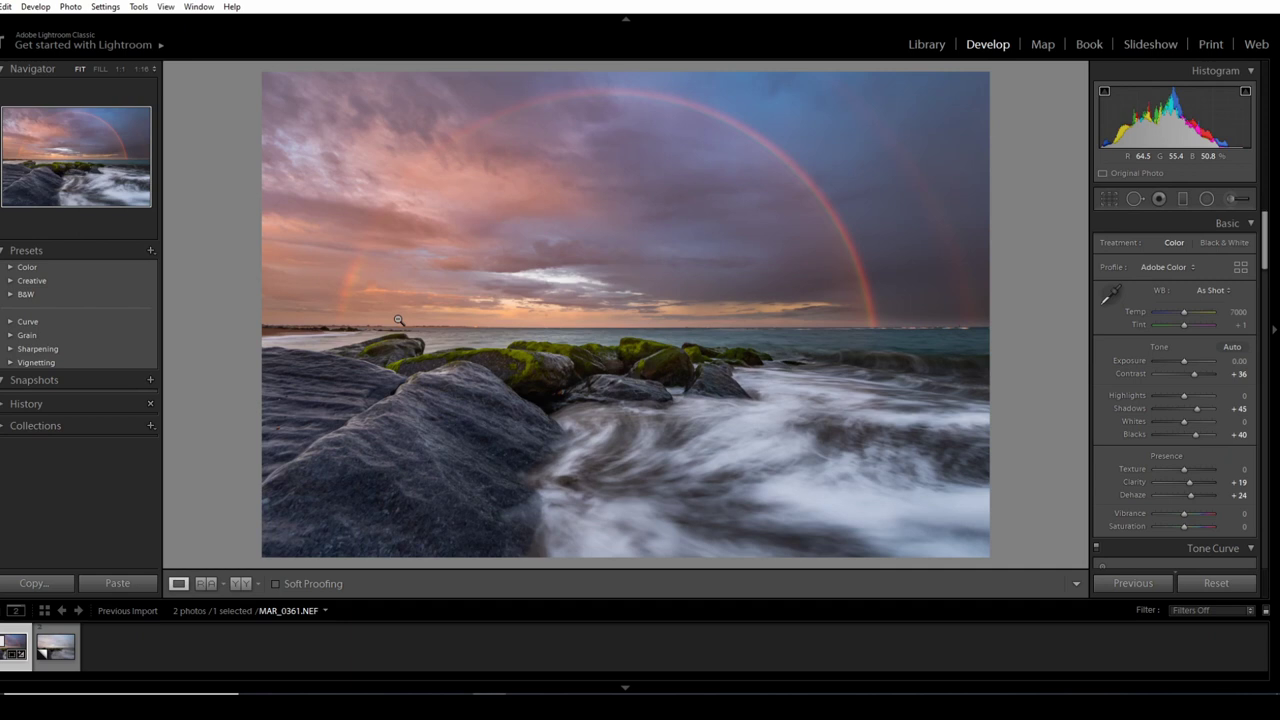
pyautogui.press('q')
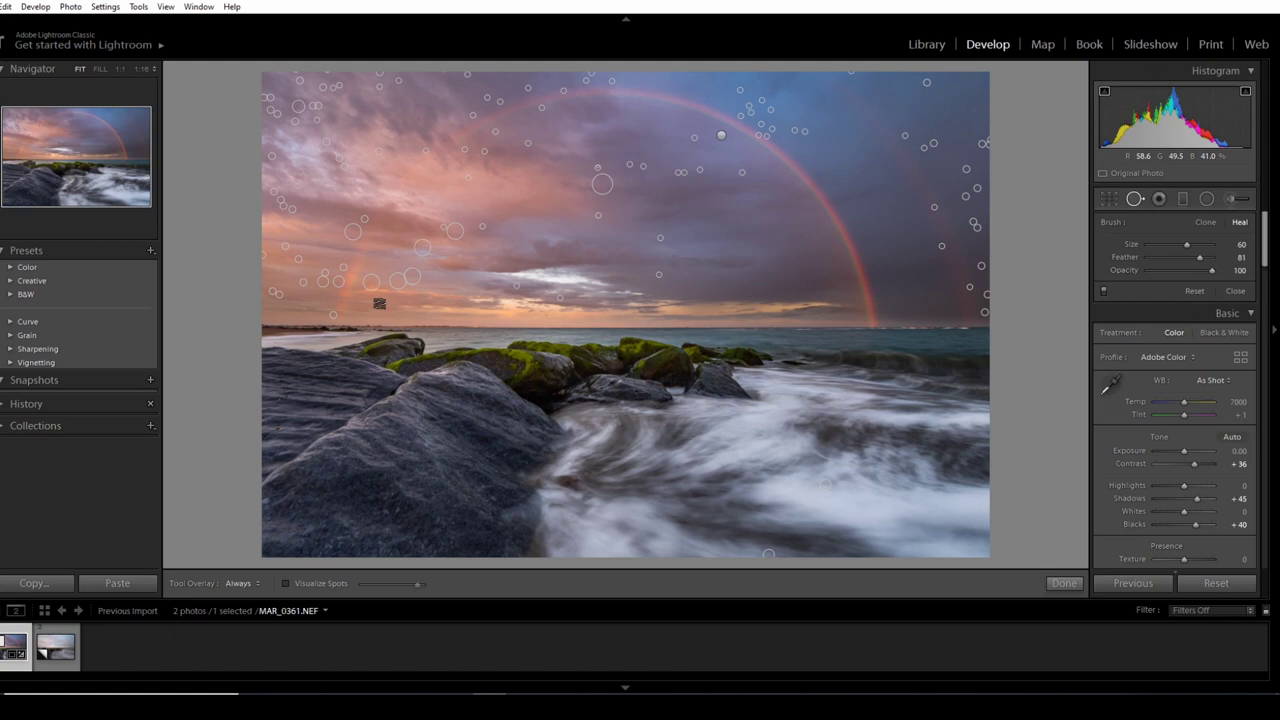
pyautogui.press('e')
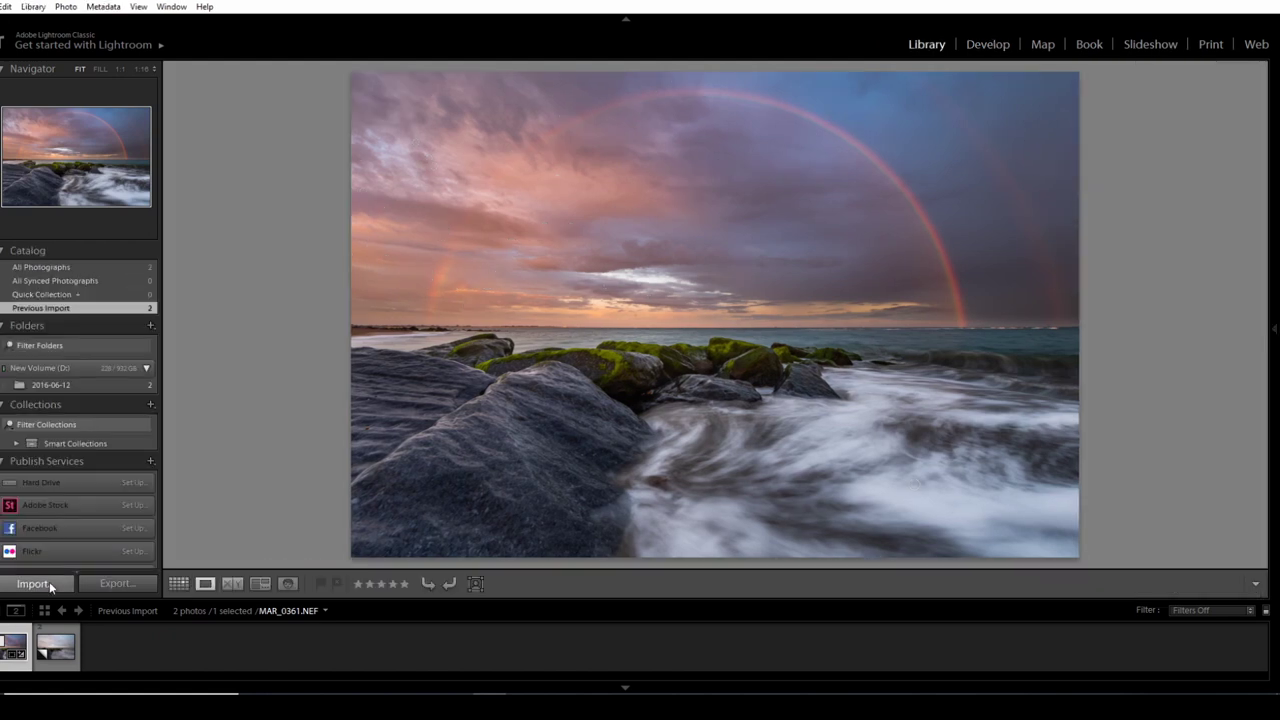
# Import only For Print A1.tif from the Edited folder and open it in Loupe view
pyautogui.click(32, 583)
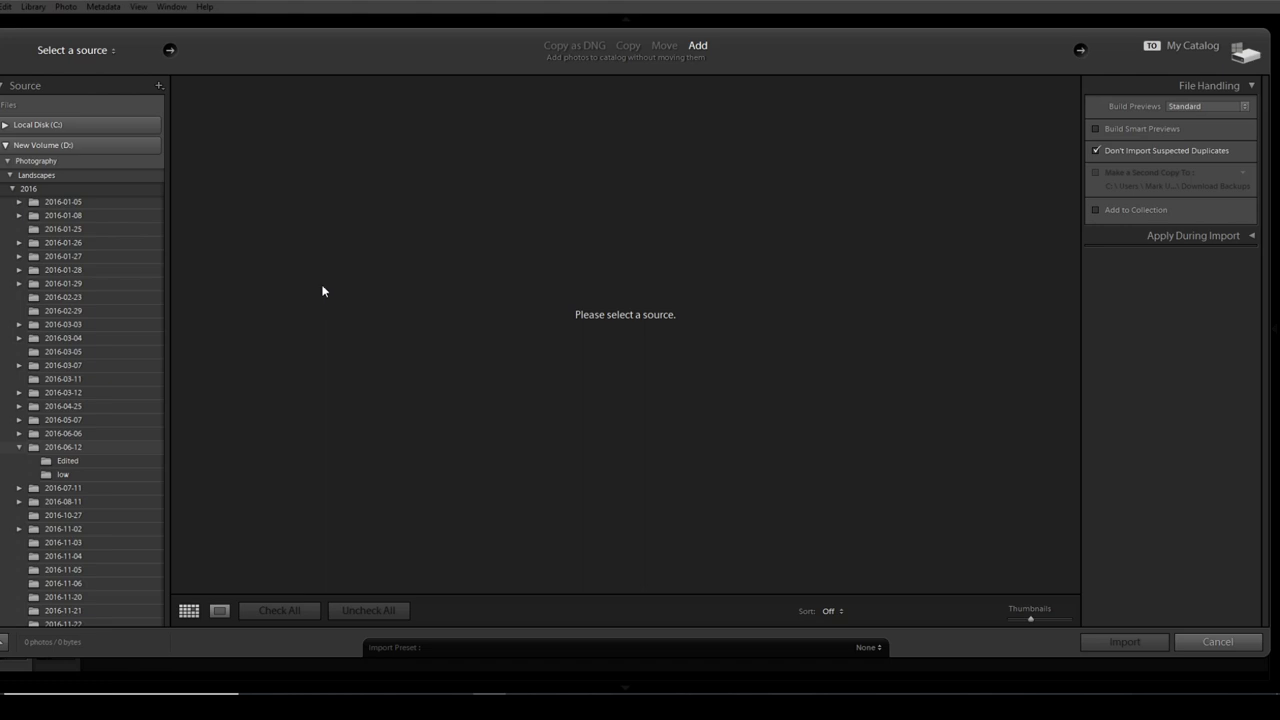
pyautogui.click(104, 460)
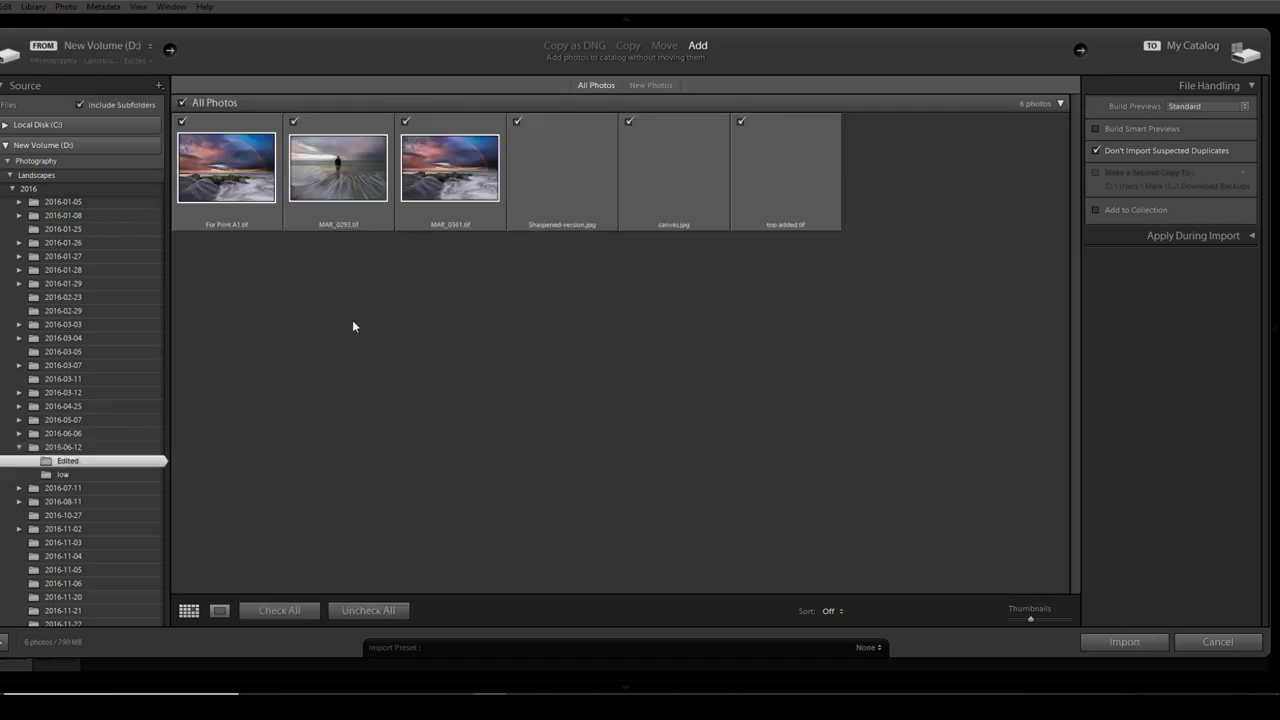
pyautogui.click(292, 122)
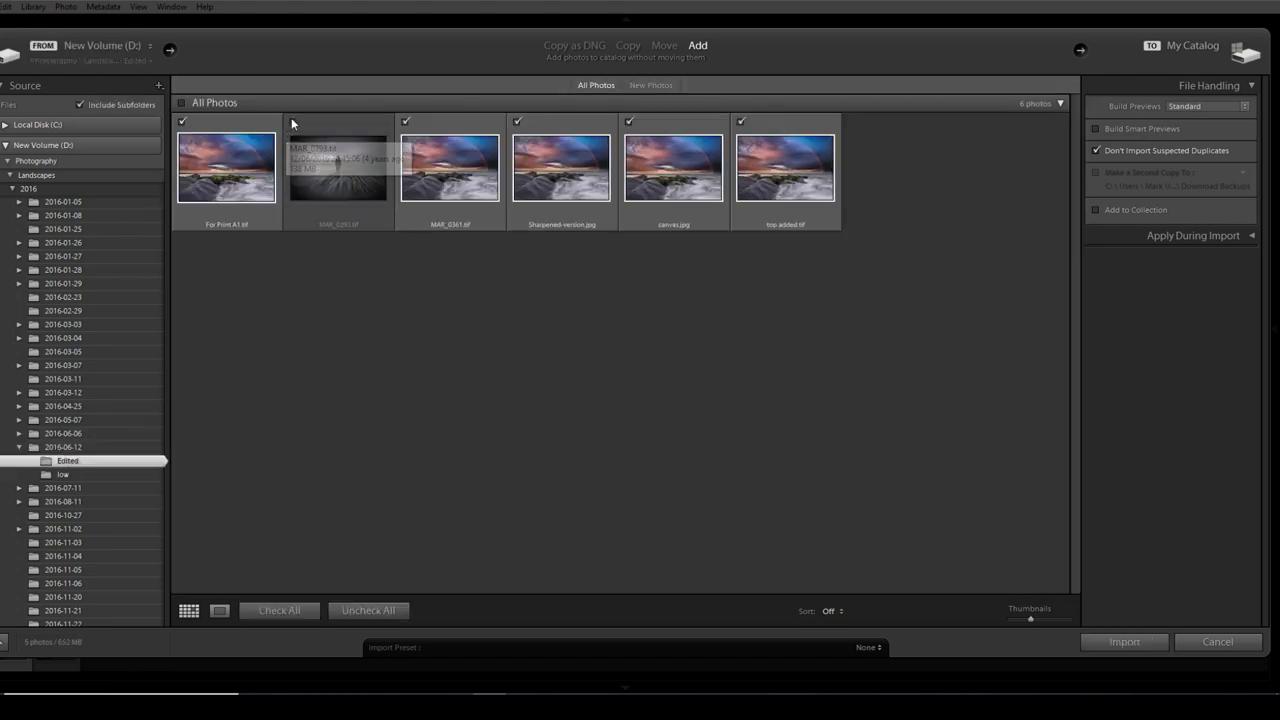
pyautogui.click(405, 122)
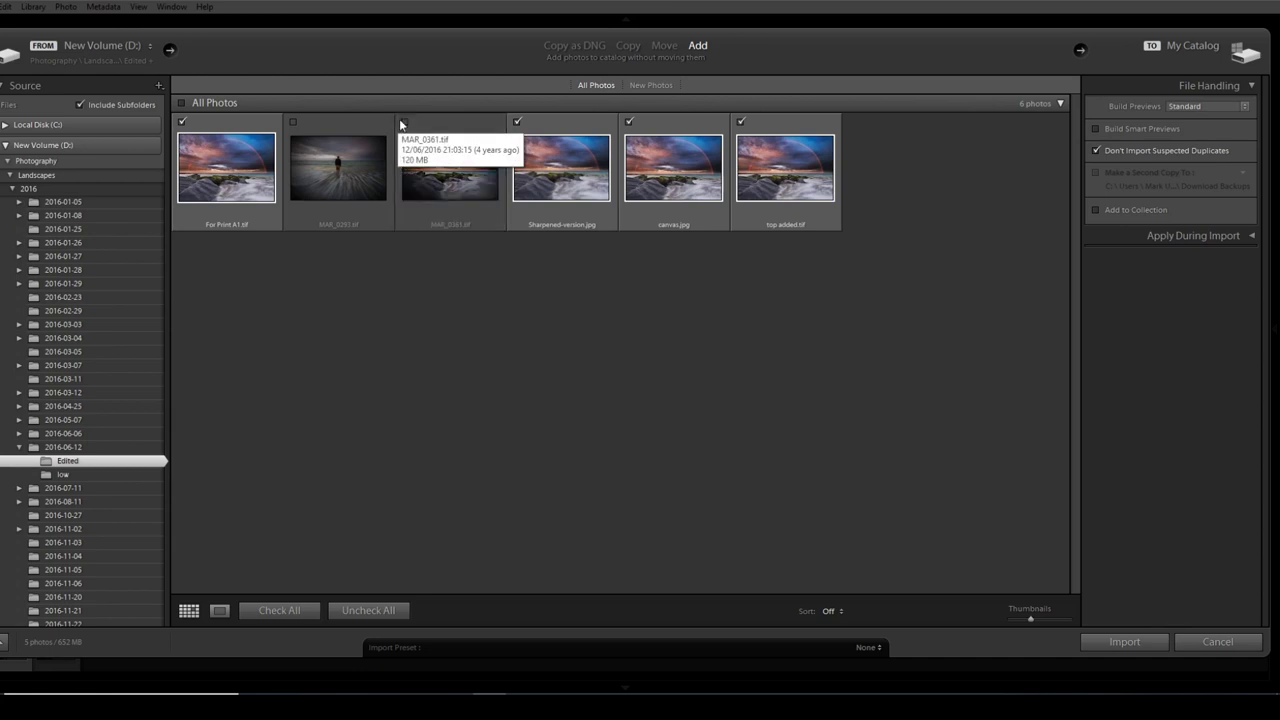
pyautogui.click(517, 122)
pyautogui.click(628, 122)
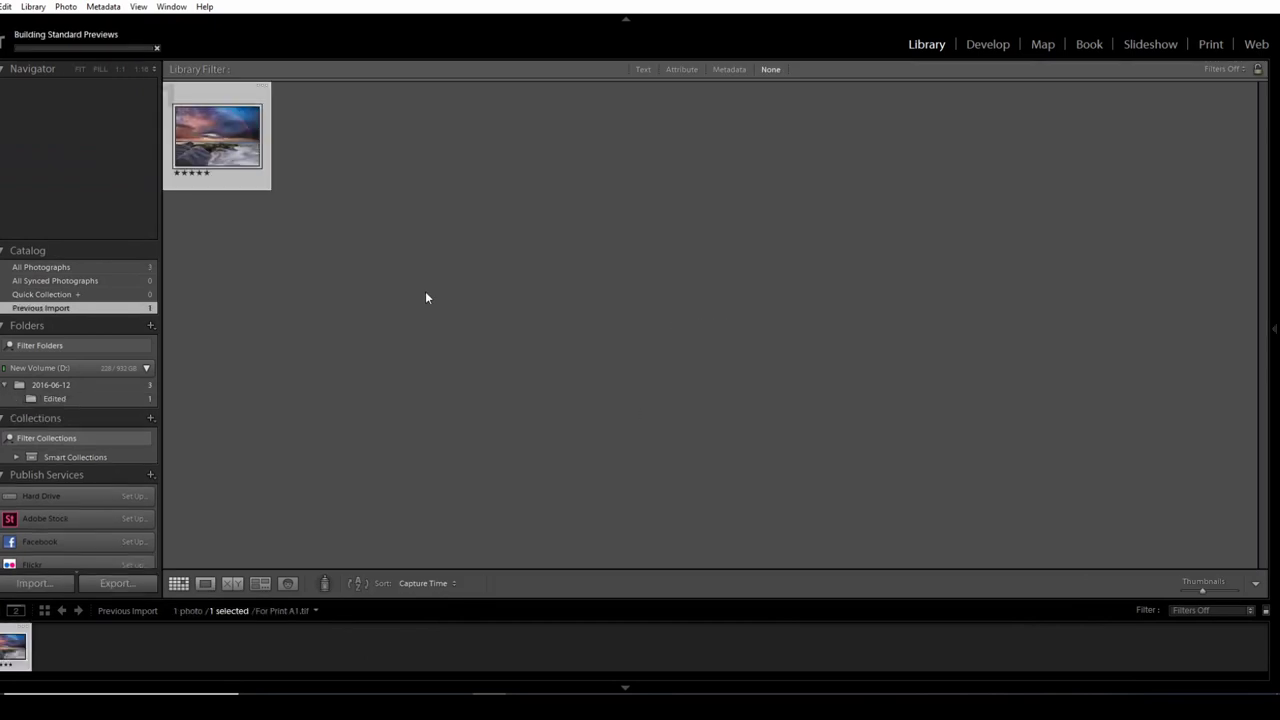
pyautogui.doubleClick(246, 151)
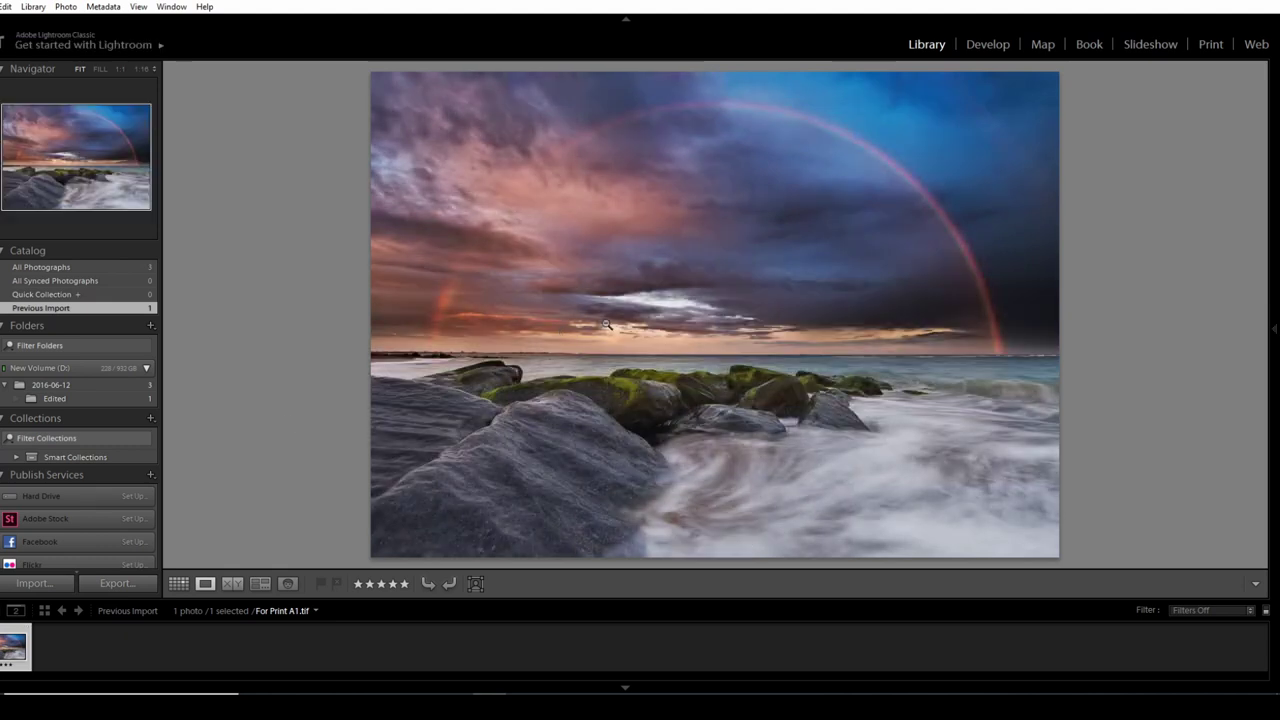
# Survey the 2016-06-12 print edit beside raw MAR_0361.NEF, then open the raw in Develop
pyautogui.click(84, 384)
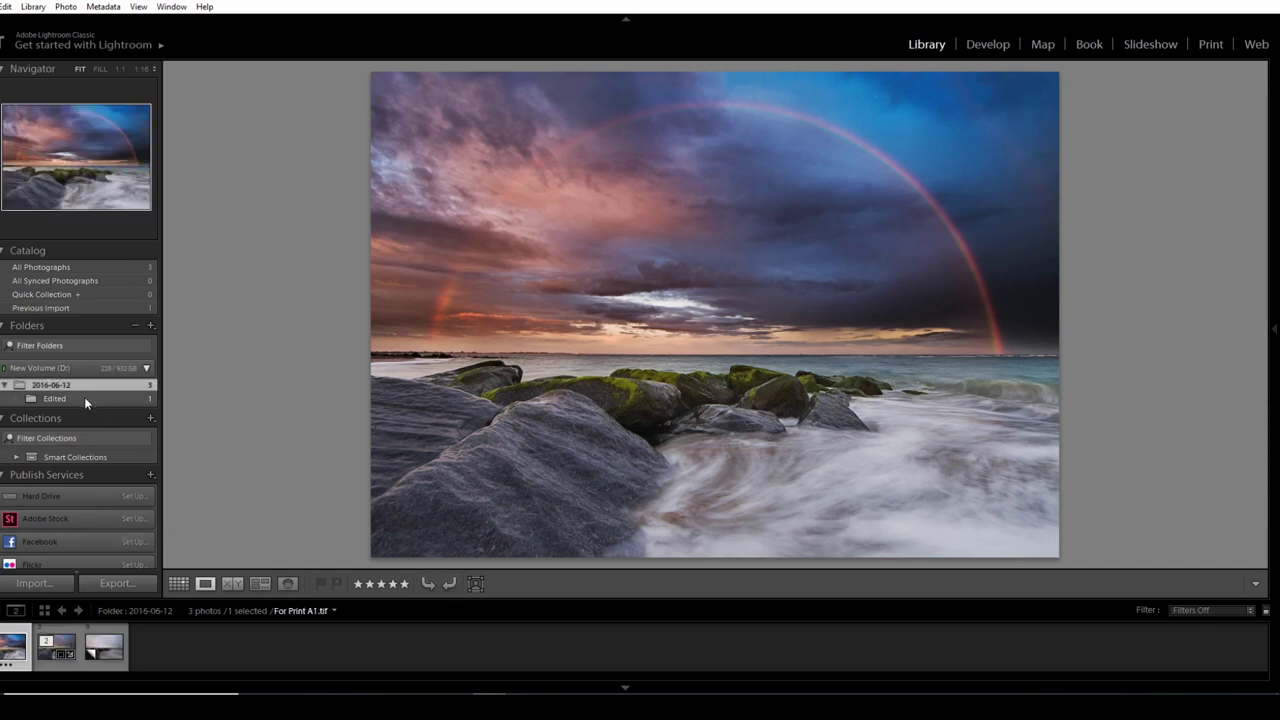
pyautogui.keyDown('ctrl'); pyautogui.click(56, 645); pyautogui.keyUp('ctrl')
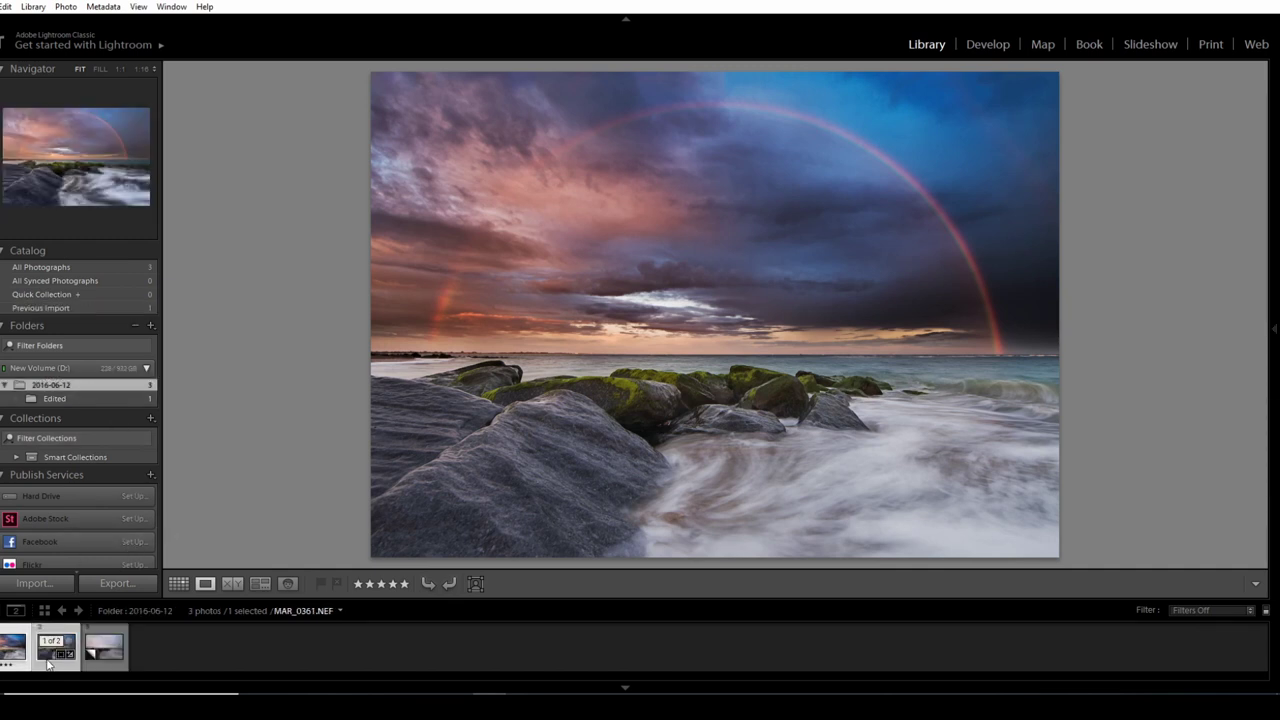
pyautogui.click(259, 584)
pyautogui.press('Tab')
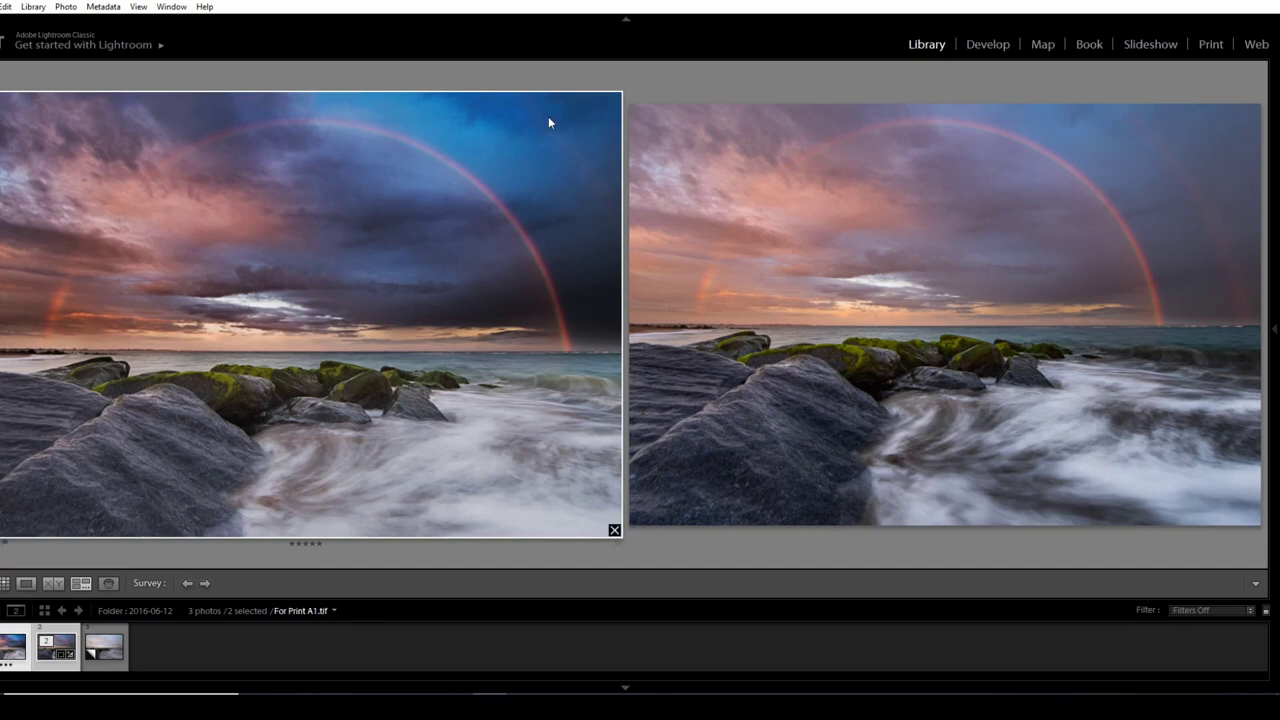
pyautogui.doubleClick(972, 246)
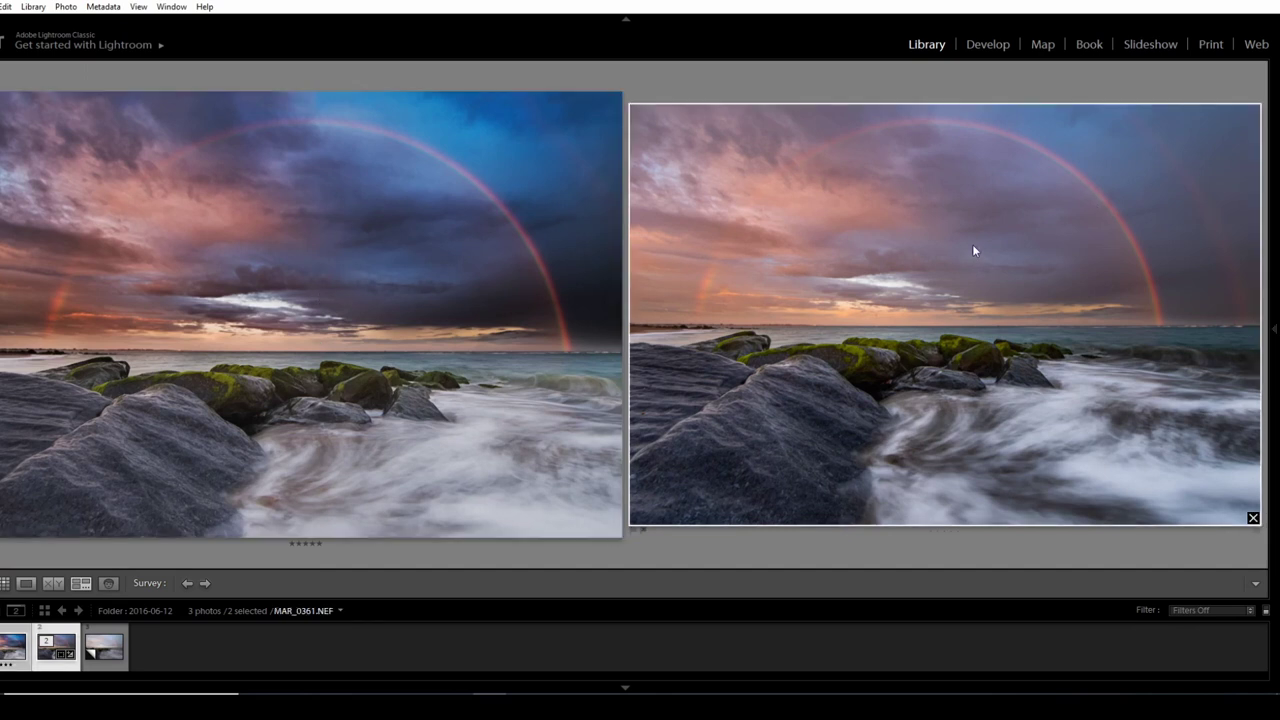
pyautogui.click(1010, 44)
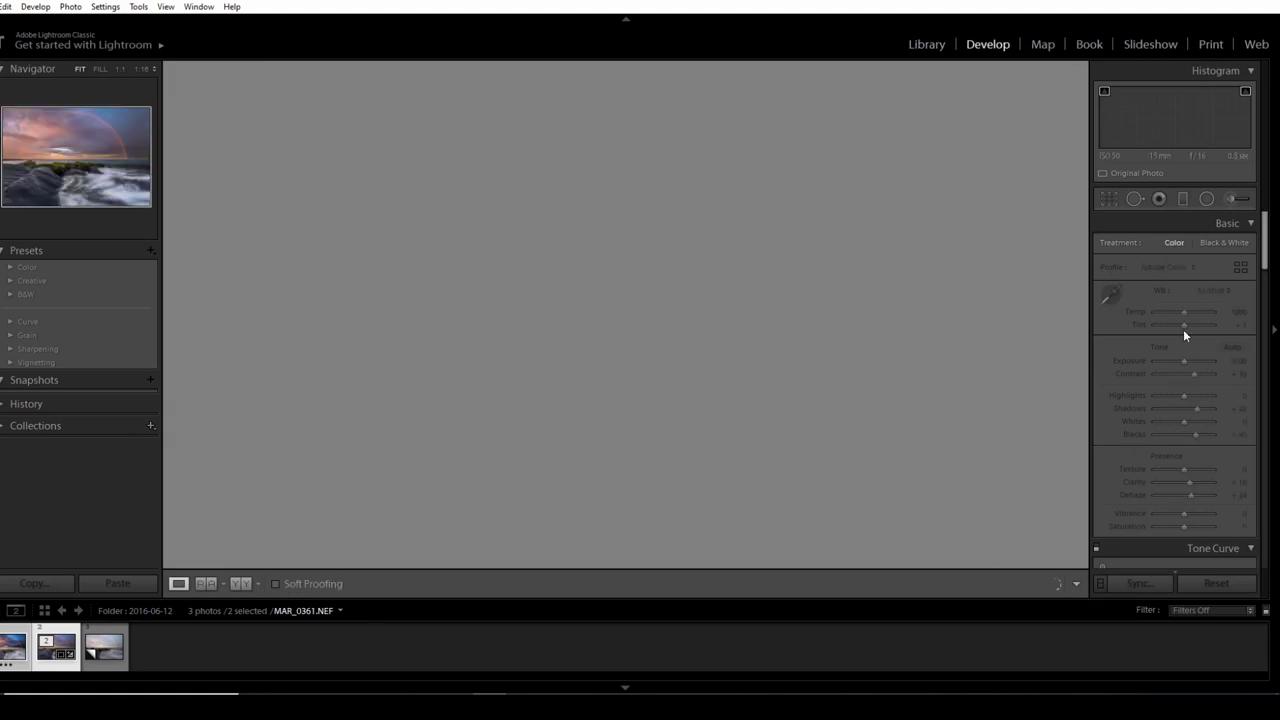
# Draw a graduated filter across the horizon with Contrast 11, then return to Library
pyautogui.click(1183, 198)
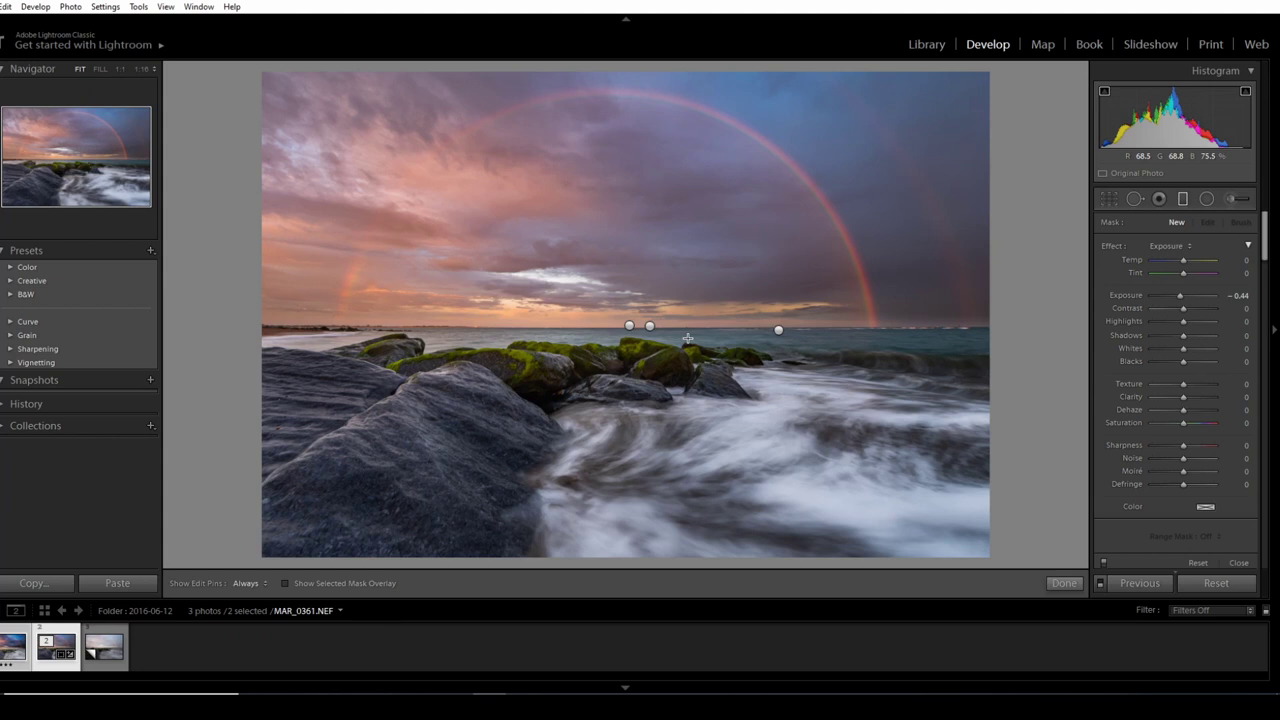
pyautogui.moveTo(688, 339); pyautogui.dragTo(686, 314)
pyautogui.moveTo(1183, 308); pyautogui.dragTo(1188, 307)
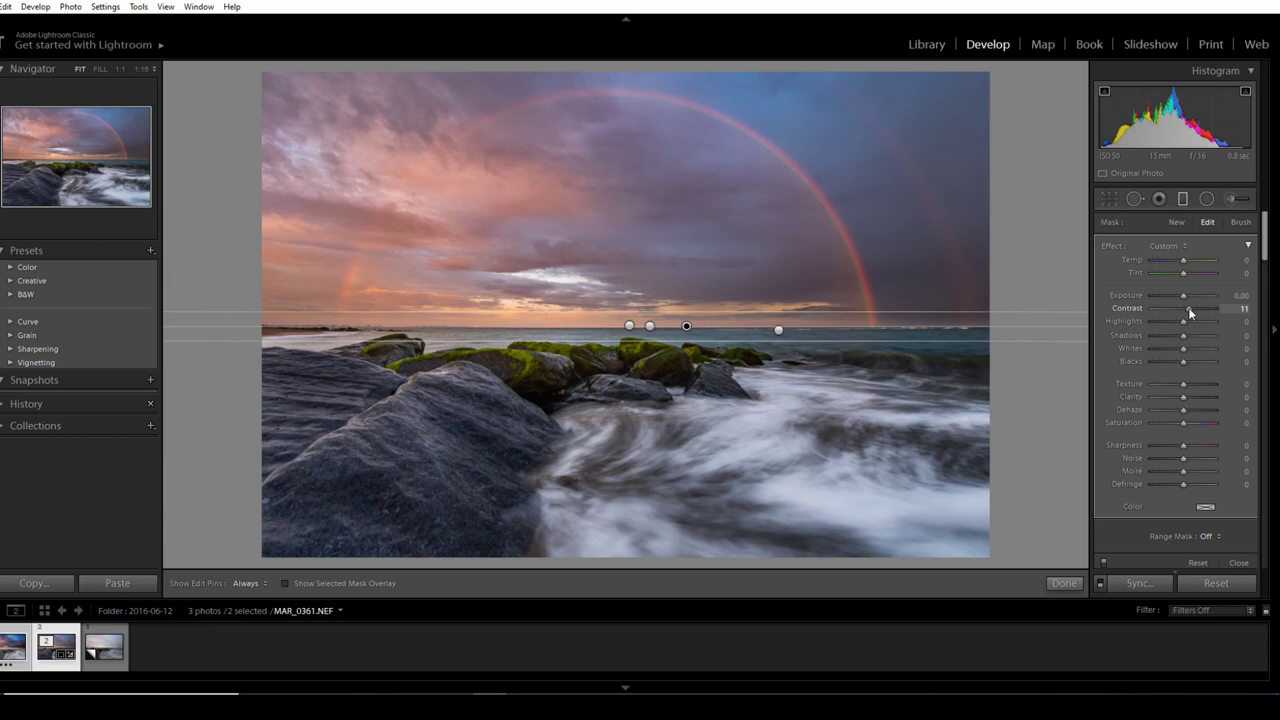
pyautogui.click(926, 44)
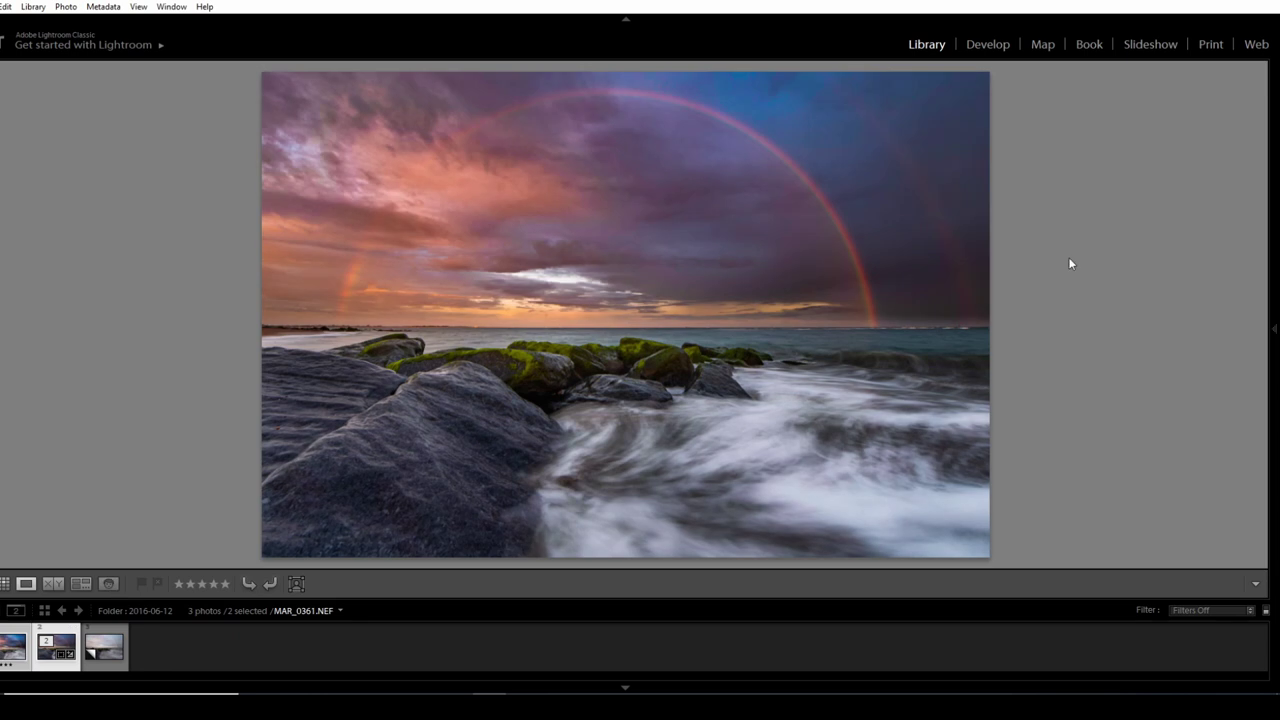
# Compare the new MAR_0361.NEF edit against For Print A1.tif, finishing on the new edit in Develop
pyautogui.press('n')
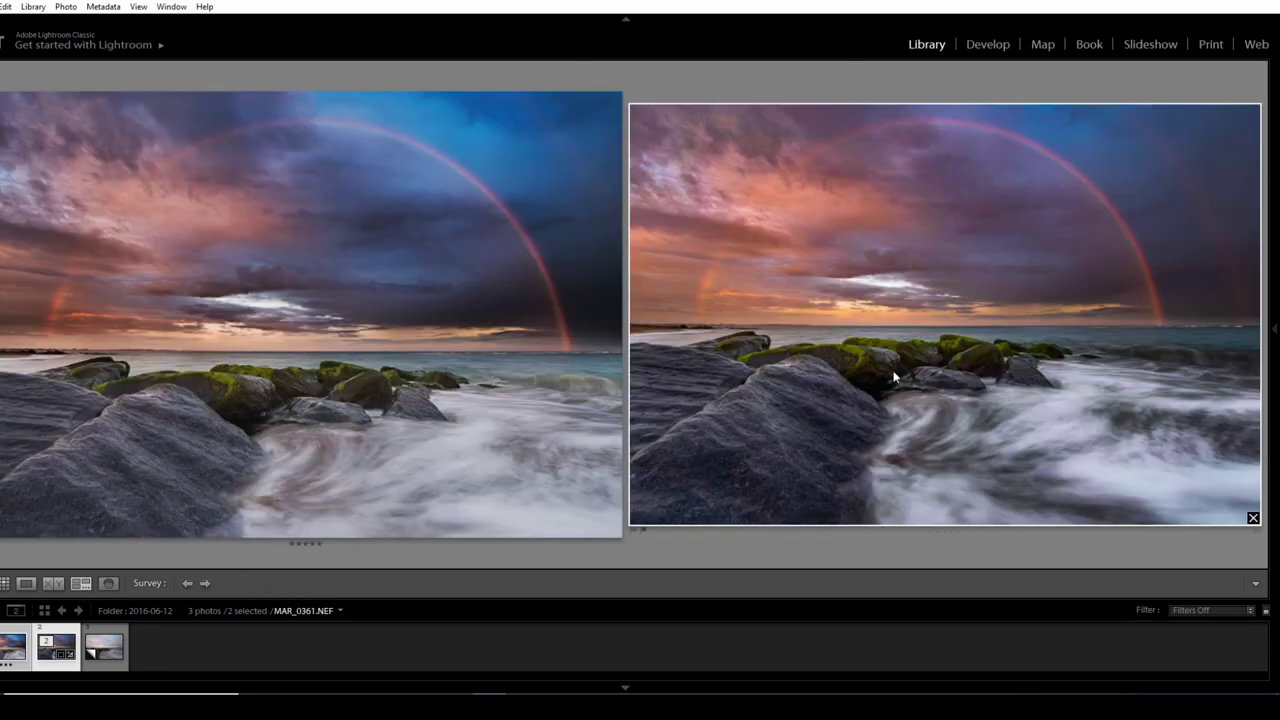
pyautogui.press('e')
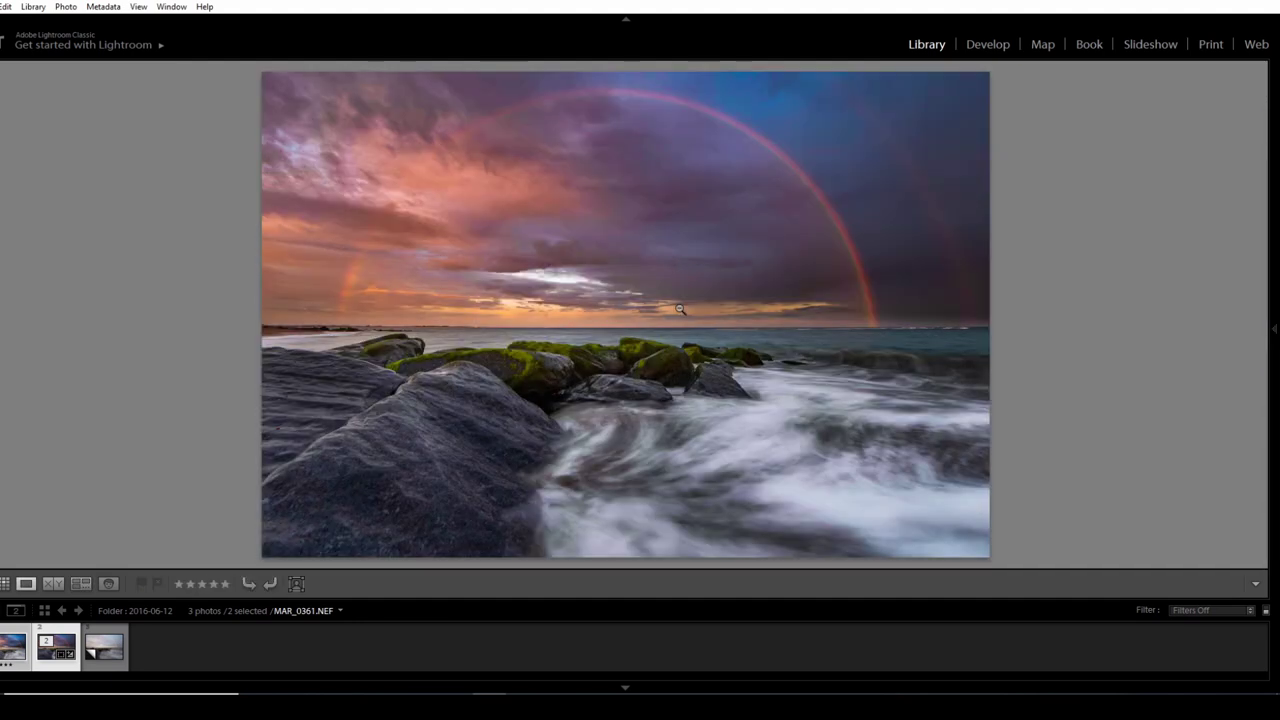
pyautogui.click(980, 45)
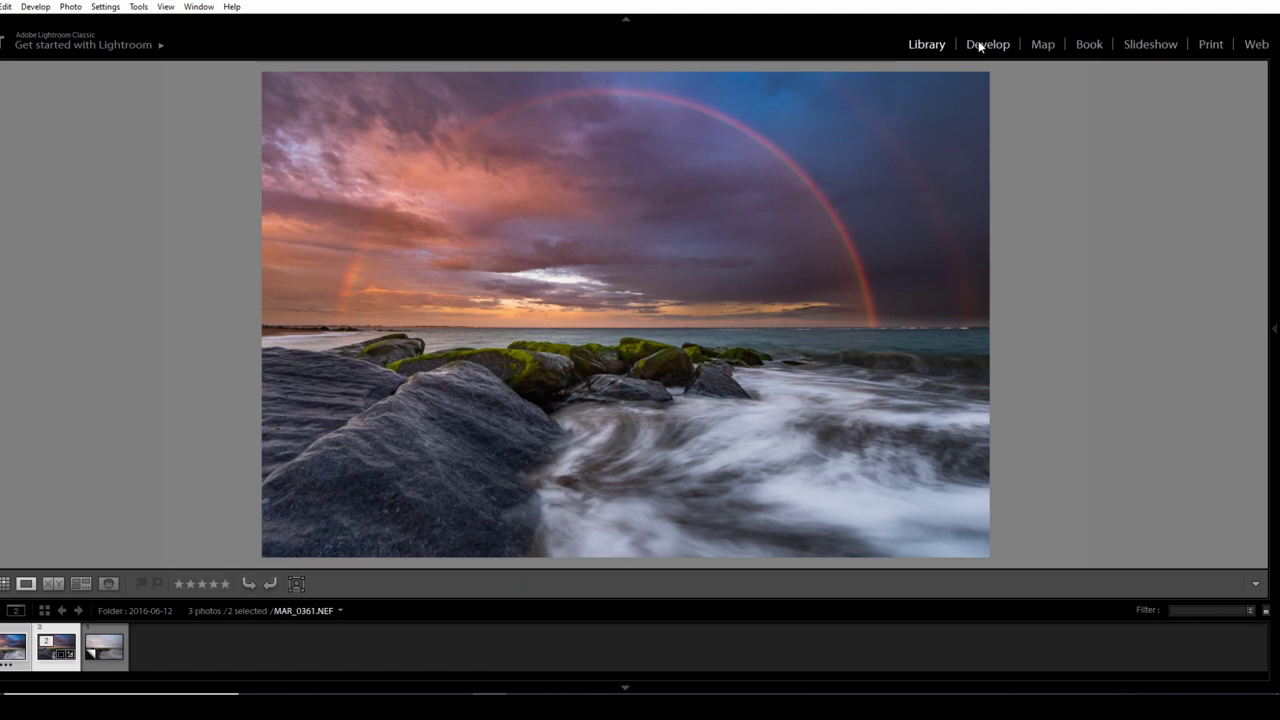
pyautogui.click(926, 44)
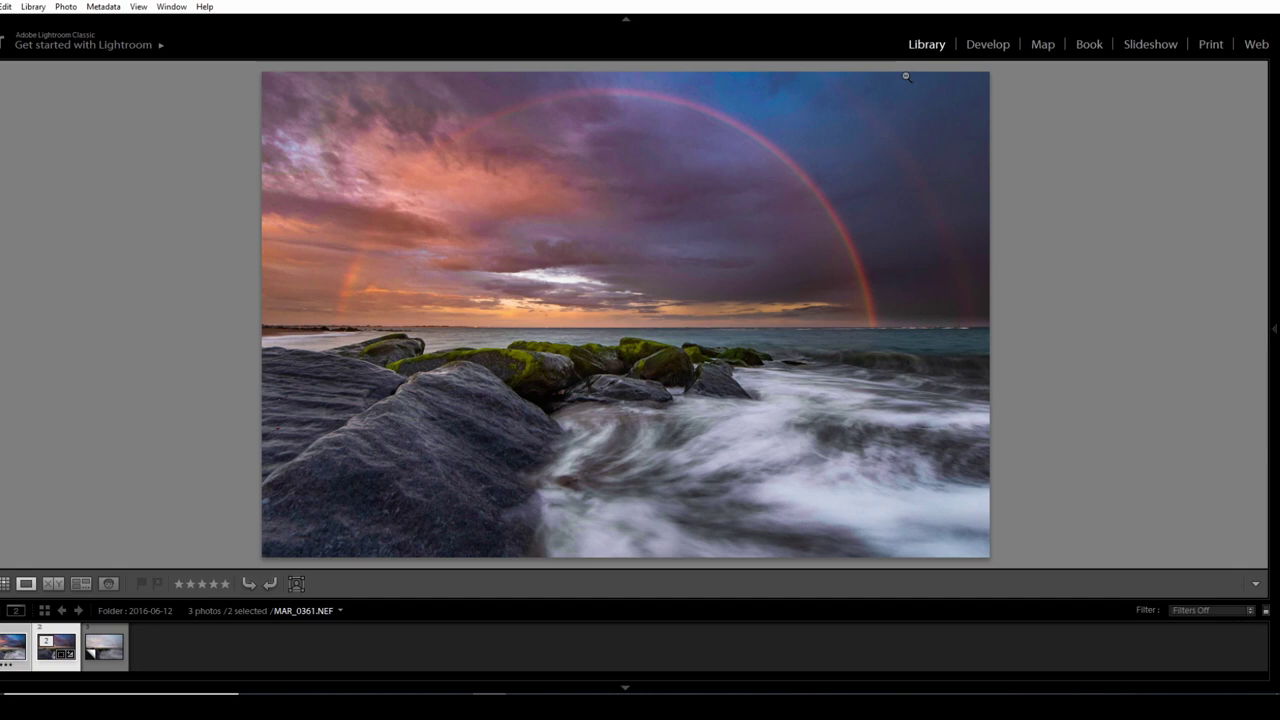
pyautogui.press('d')
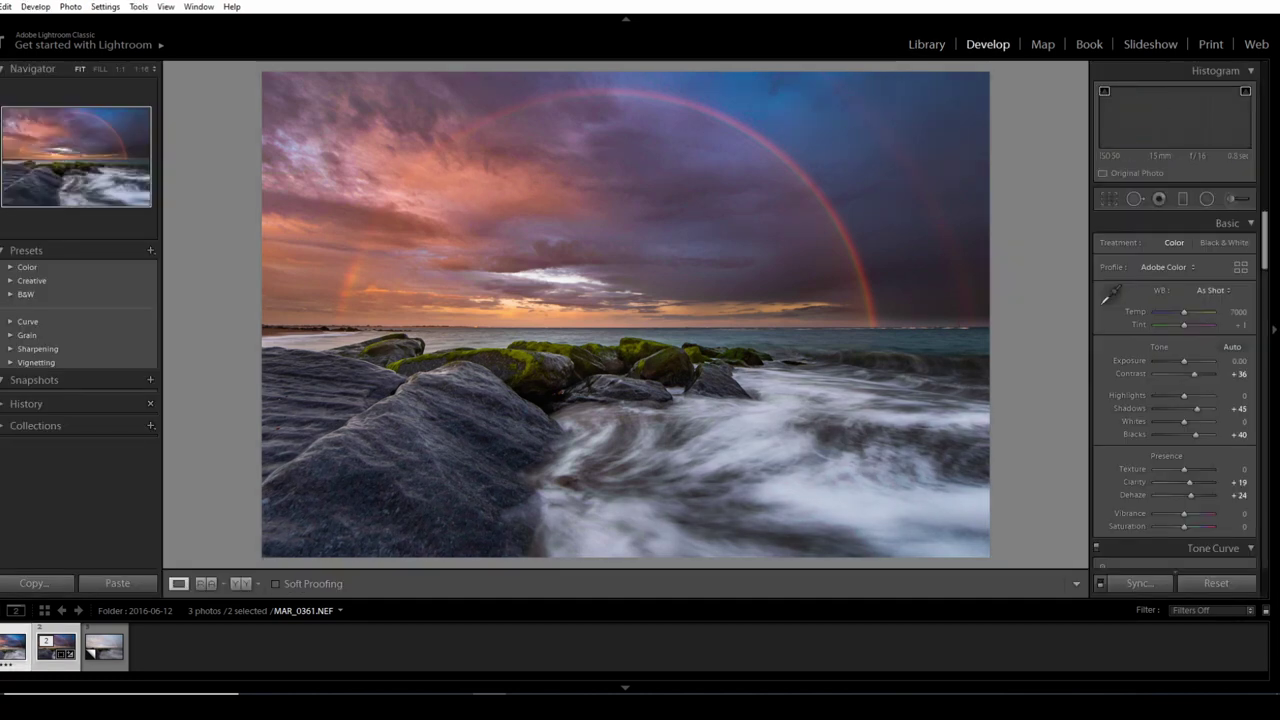
pyautogui.press('Right')
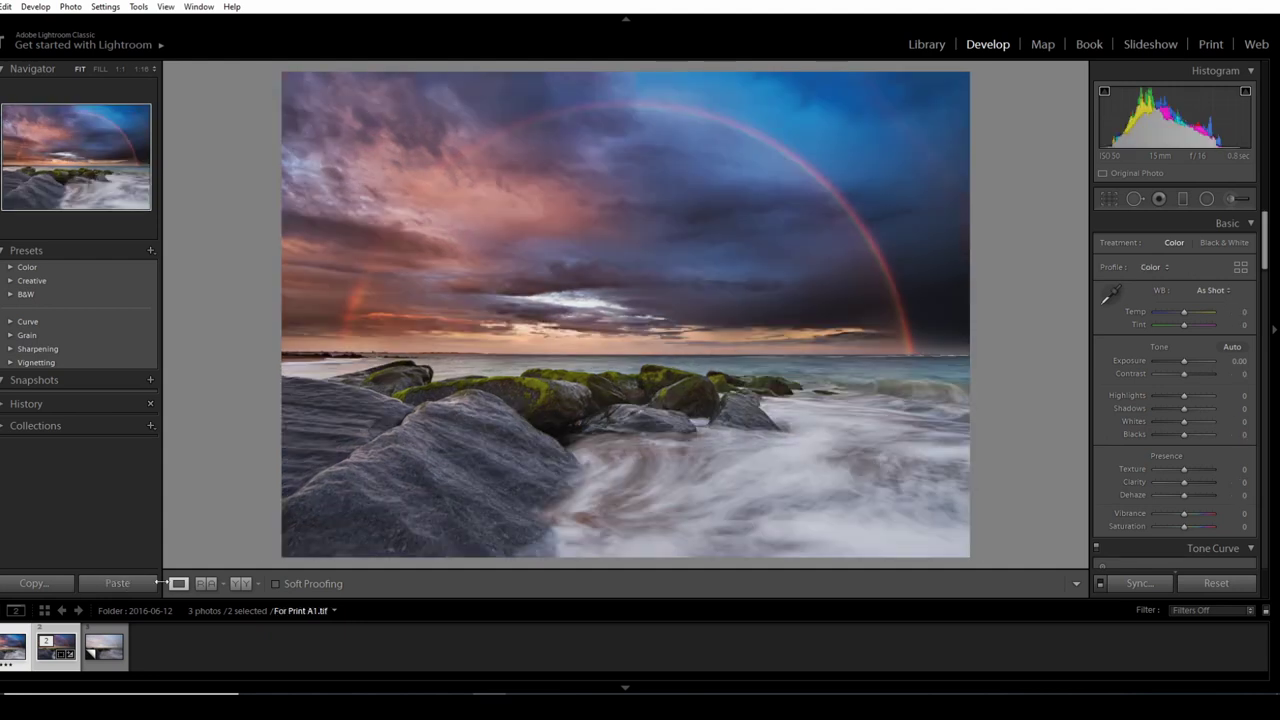
pyautogui.press('Left')
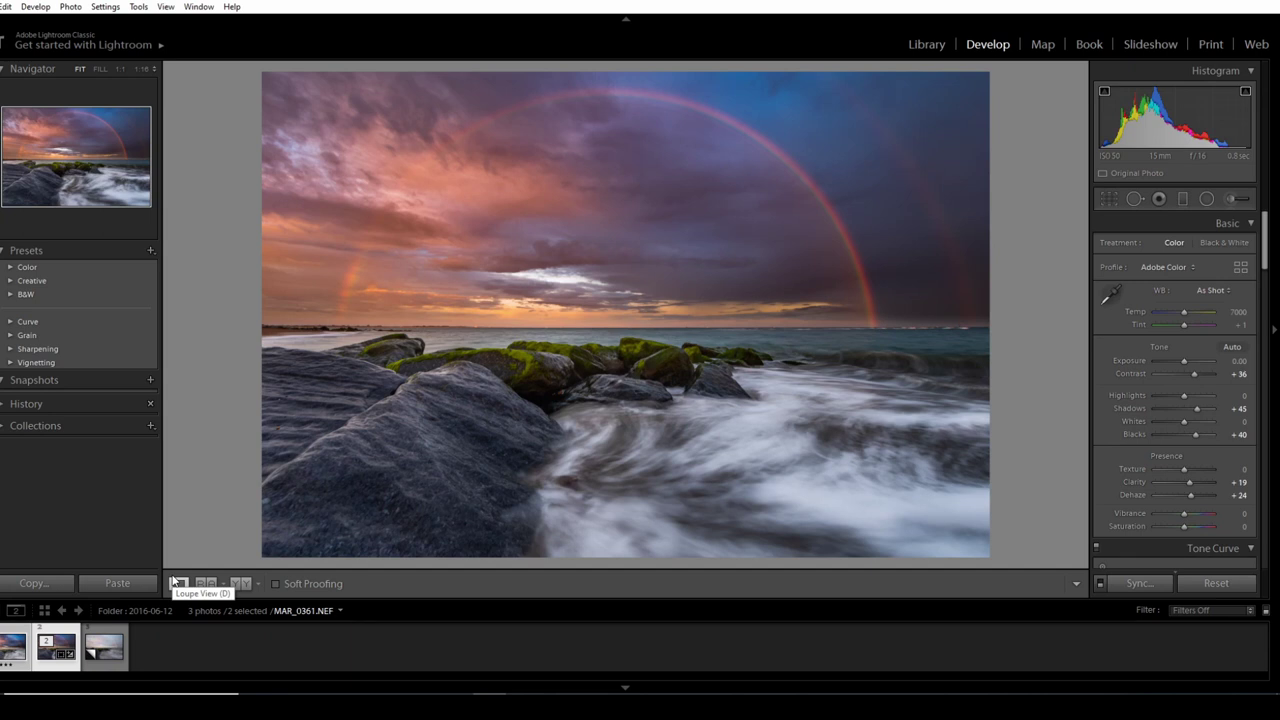
# Survey edited MAR_0361.NEF beside its unedited Copy 1 with the filmstrip hidden, then view the edit alone
pyautogui.press('Right')
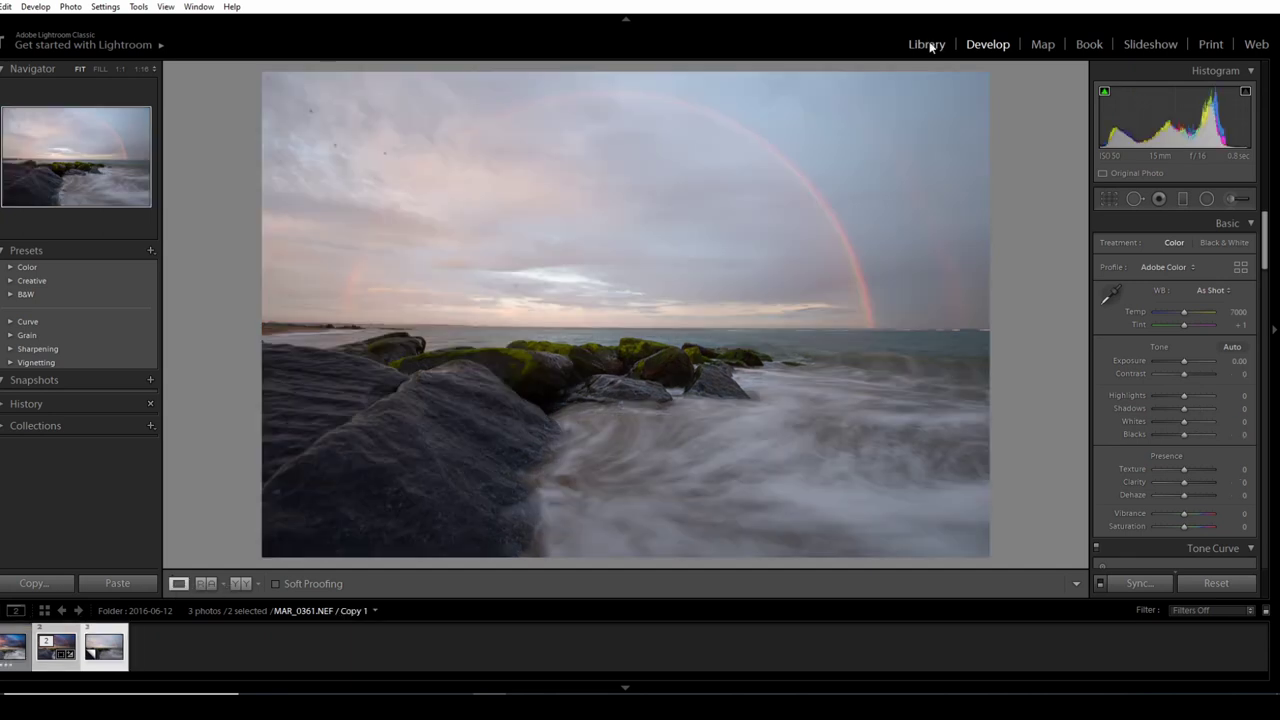
pyautogui.click(927, 44)
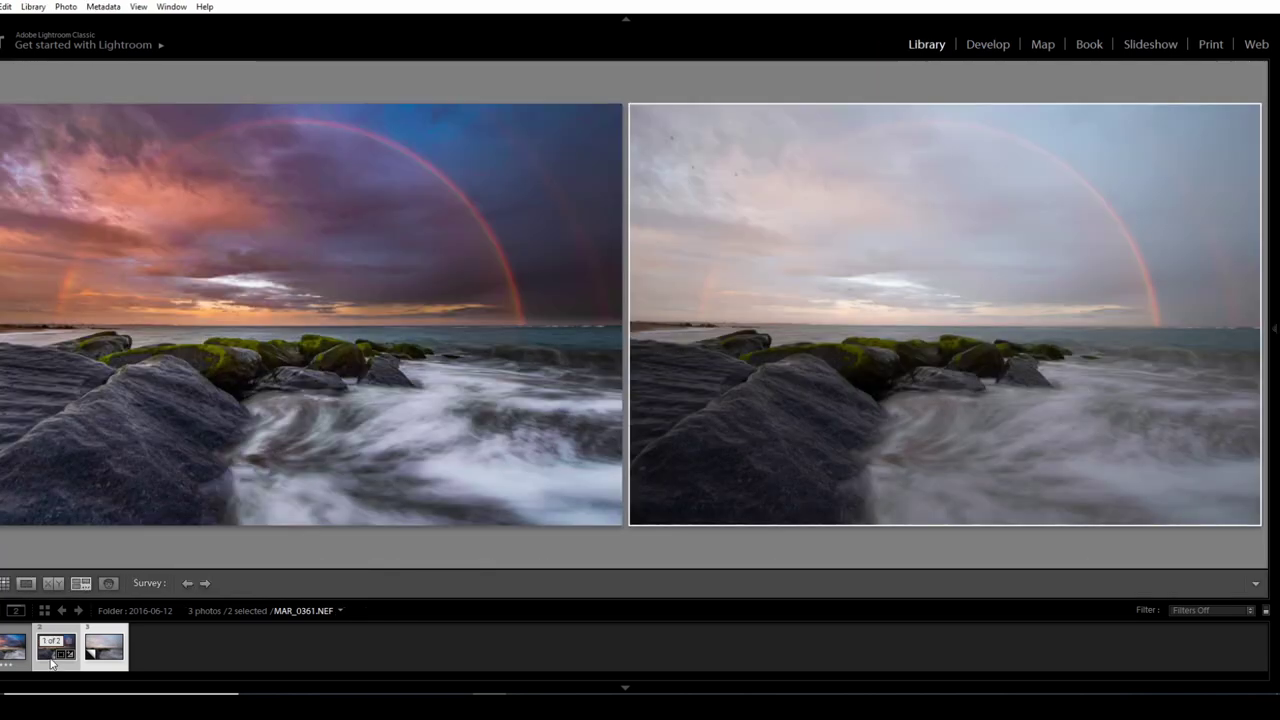
pyautogui.click(646, 689)
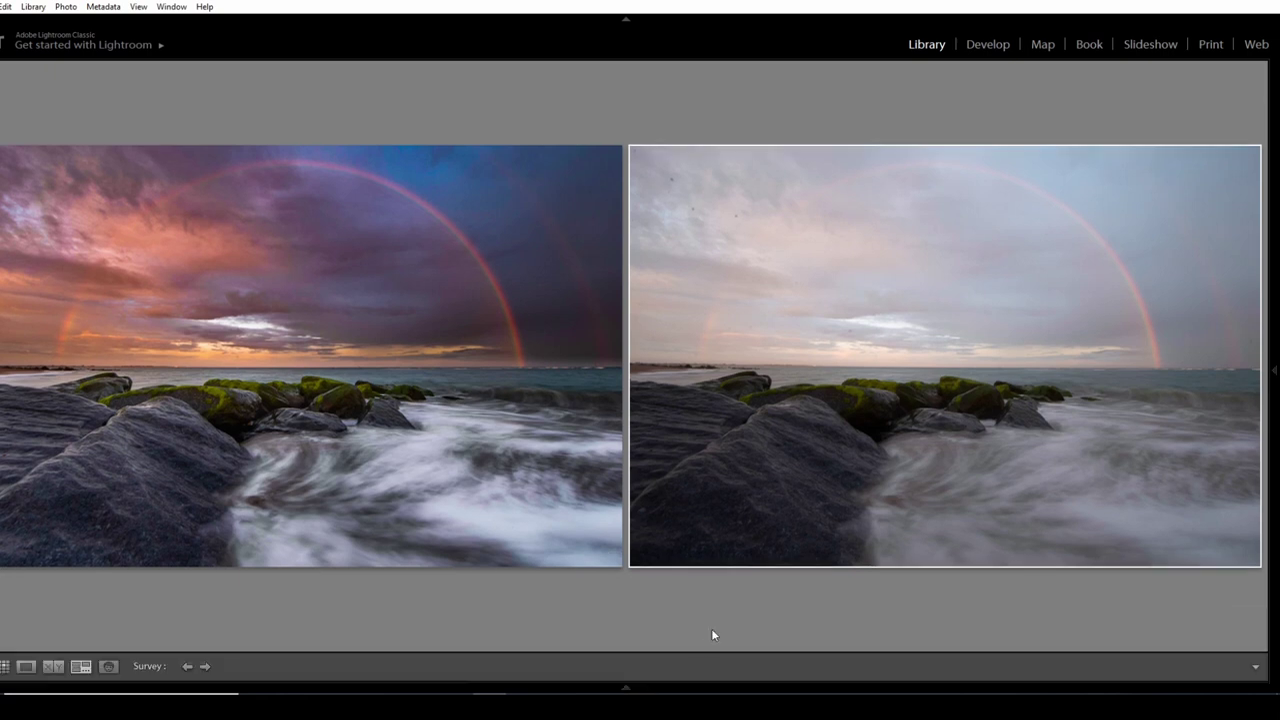
pyautogui.moveTo(697, 562)
pyautogui.doubleClick(467, 179)
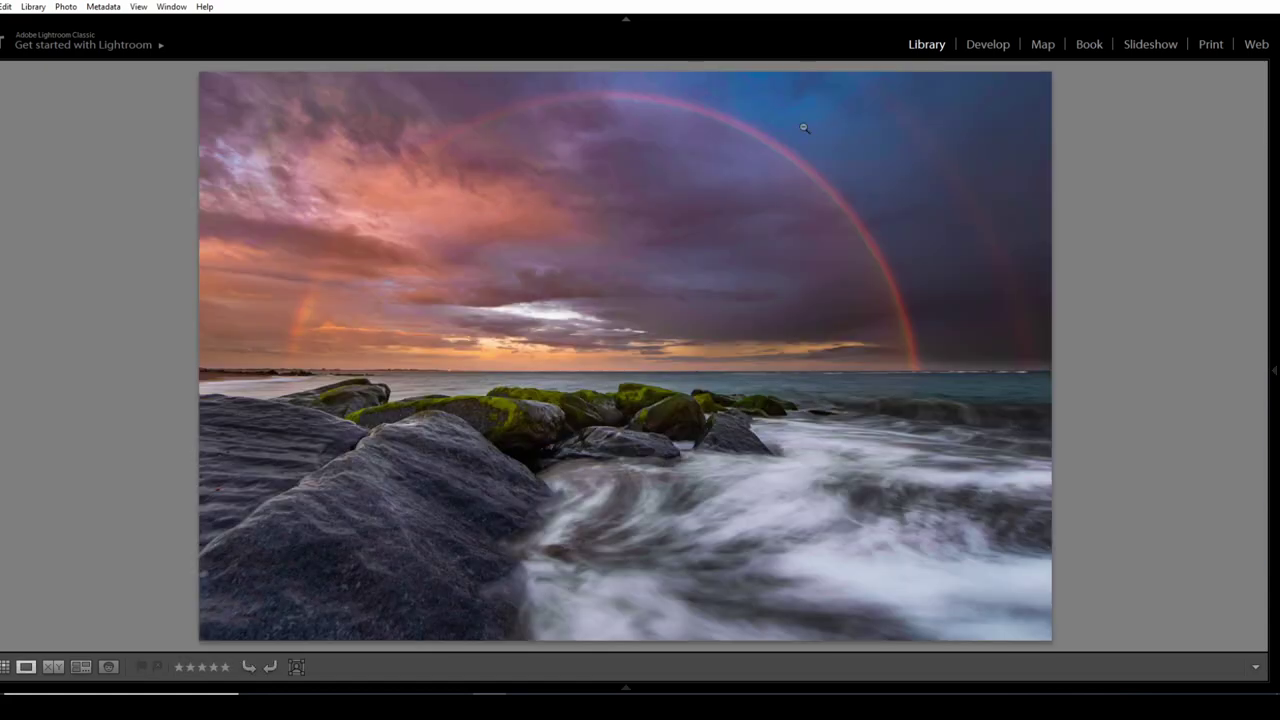
pyautogui.click(819, 122)
# Open MAR_0361.NEF in Develop and toggle Before/After twice with backslash, ending on the finished edit
pyautogui.click(689, 320)
pyautogui.click(965, 46)
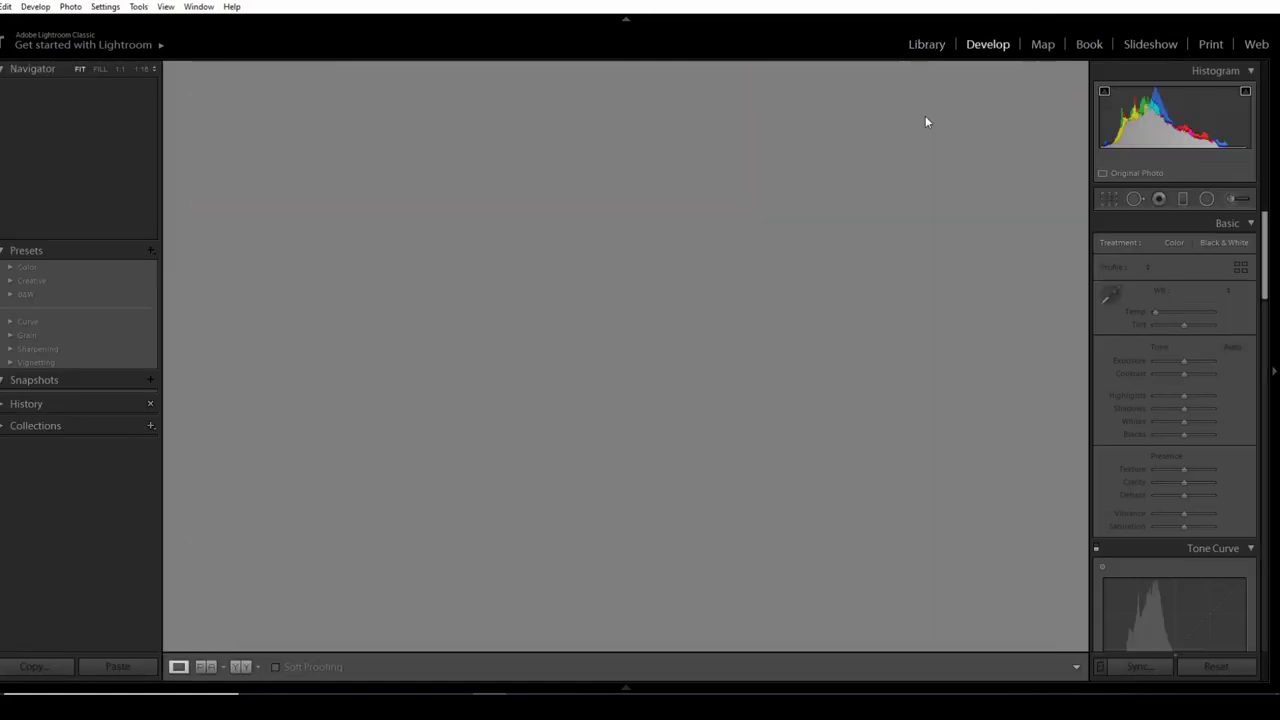
pyautogui.moveTo(612, 691)
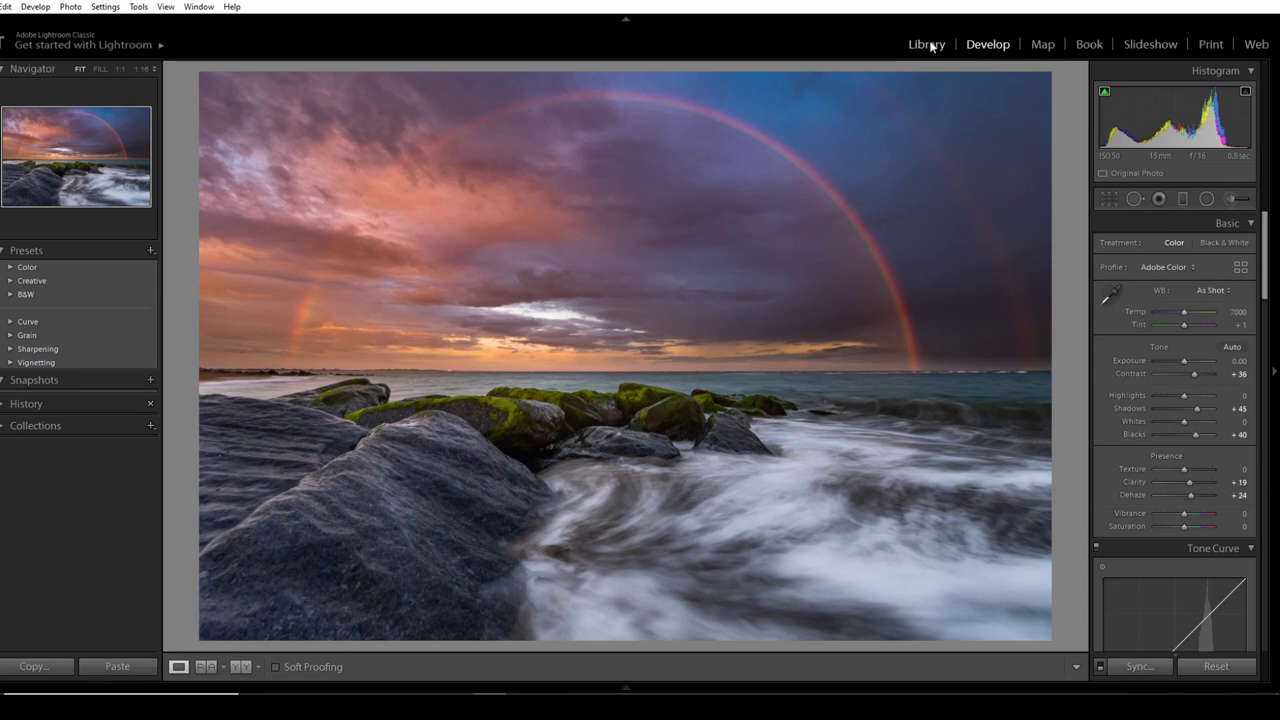
pyautogui.press('\\')
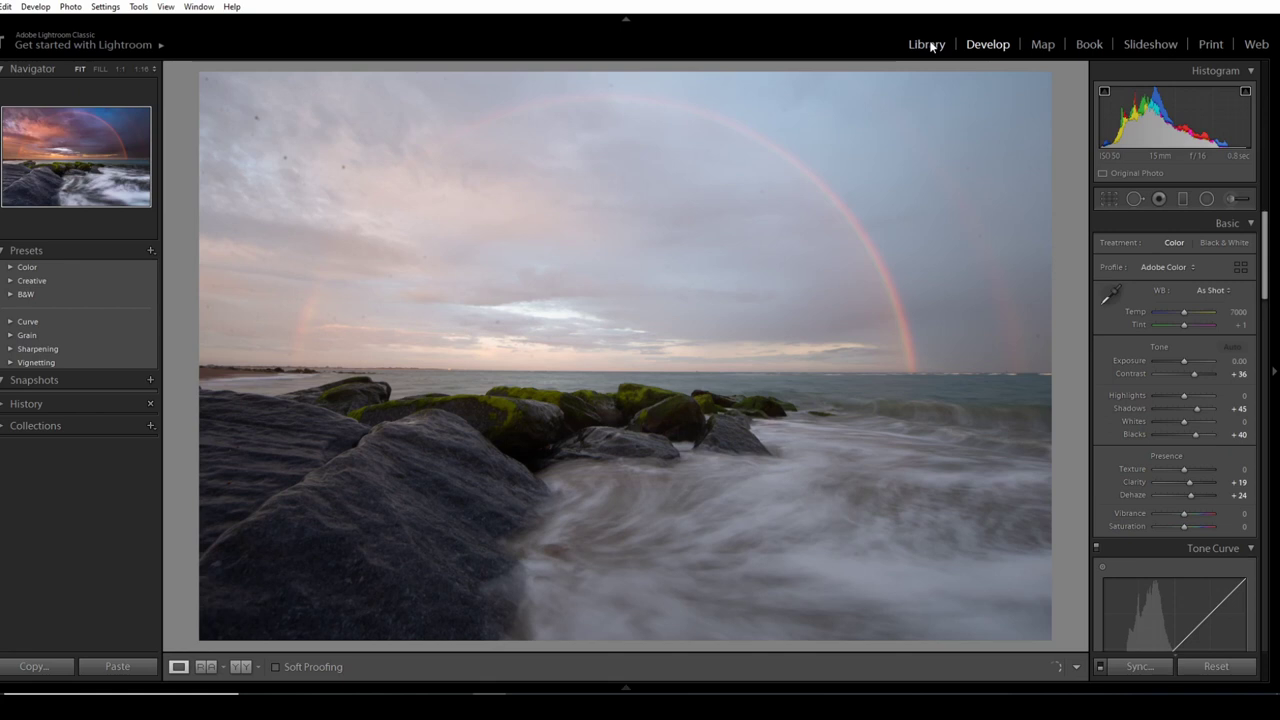
pyautogui.press('\\')
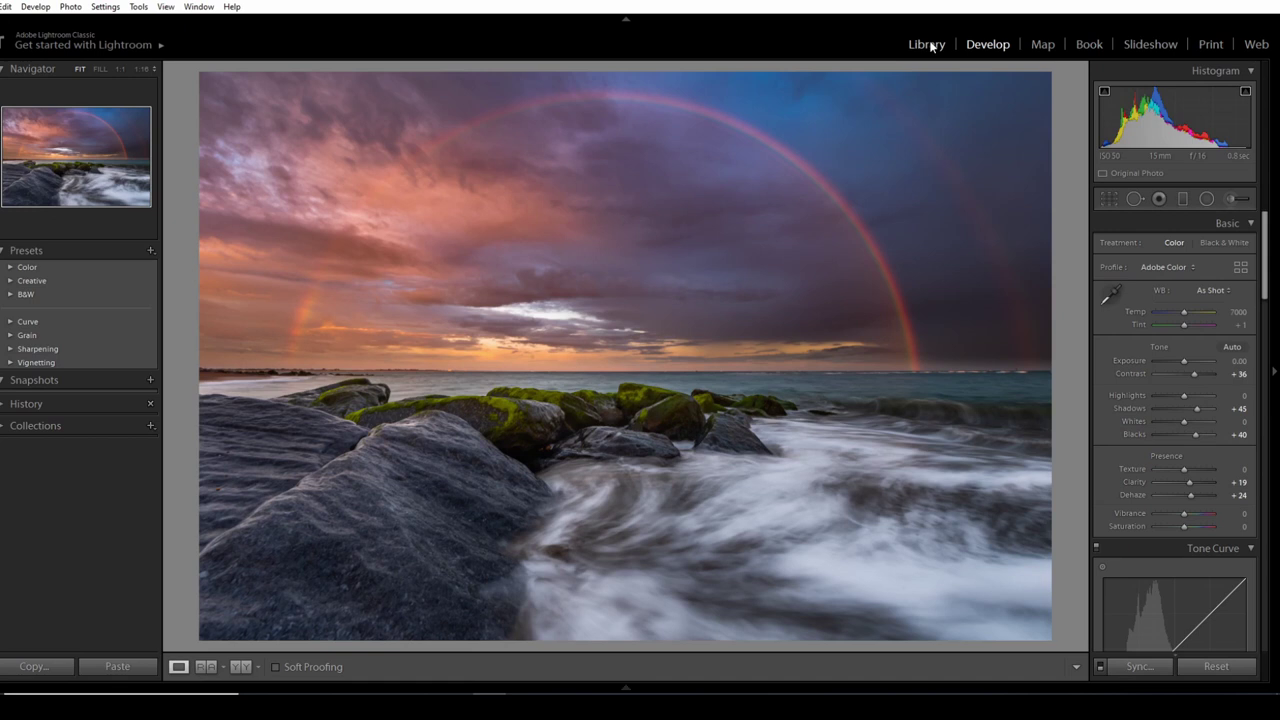
pyautogui.press('\\')
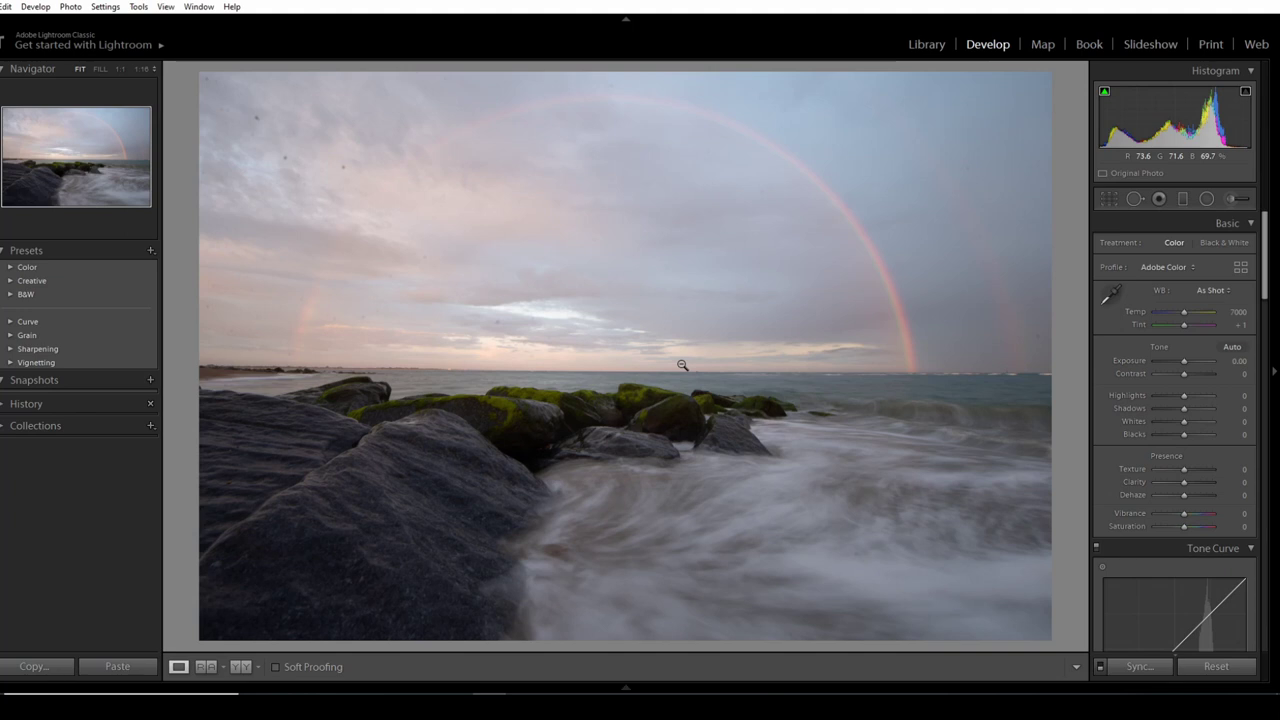
pyautogui.press('\\')
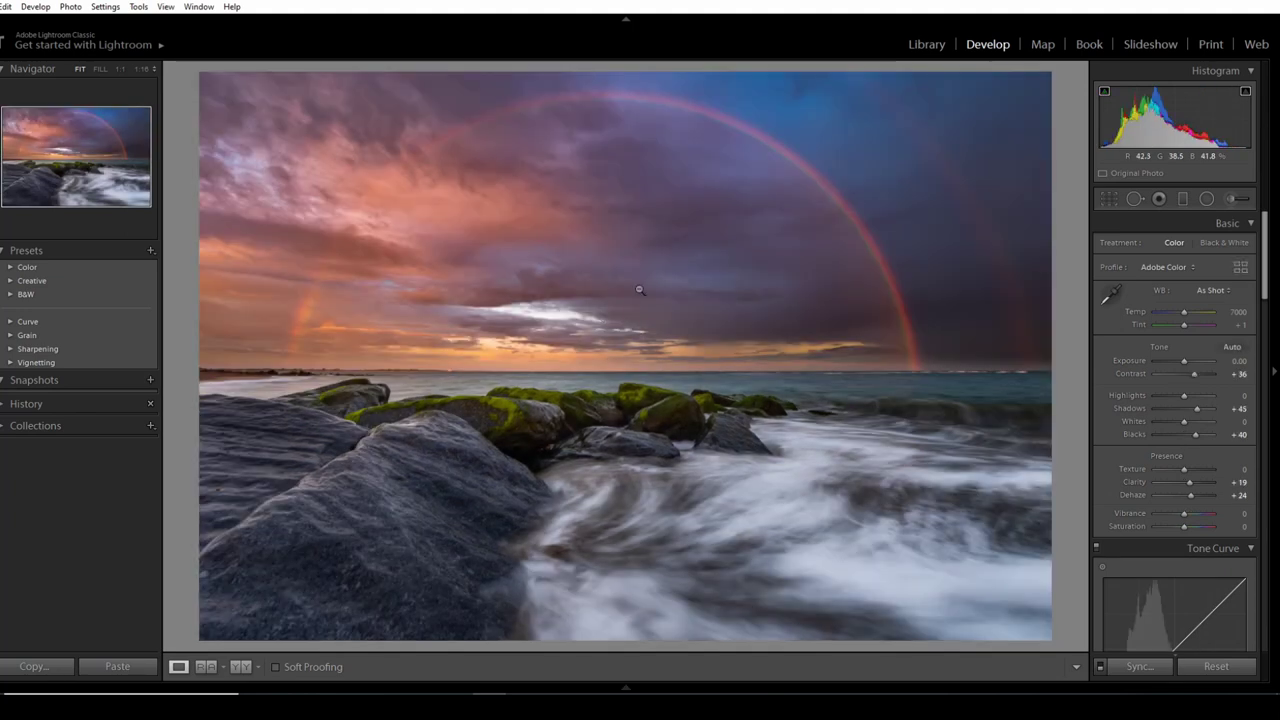